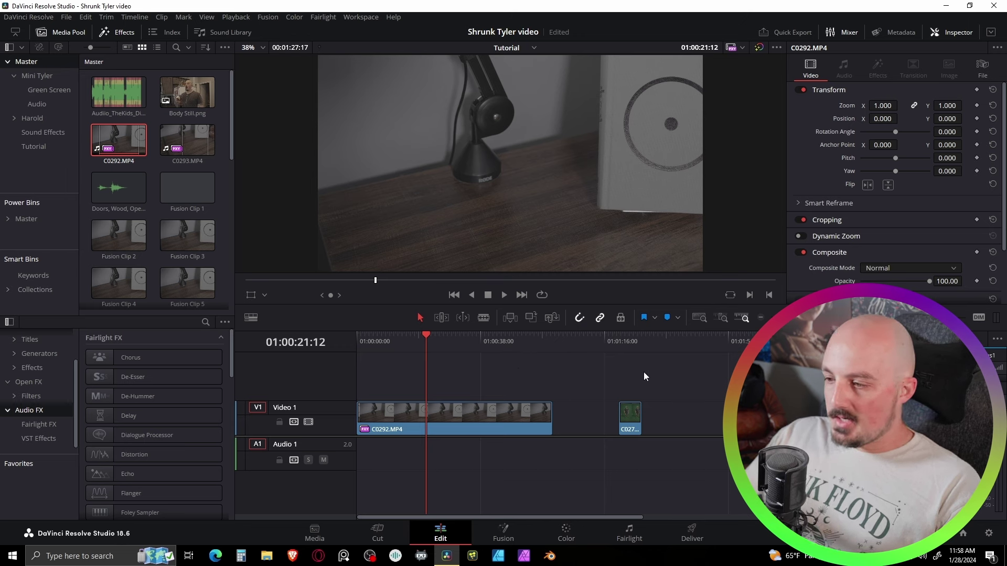
Preview the desk clip C0292.MP4 and the green-screen clip on the timeline
mouse_move(426, 340)
left_mouse_down()
mouse_move(465, 344)
mouse_move(432, 343)
left_mouse_up()
left_click(468, 420)
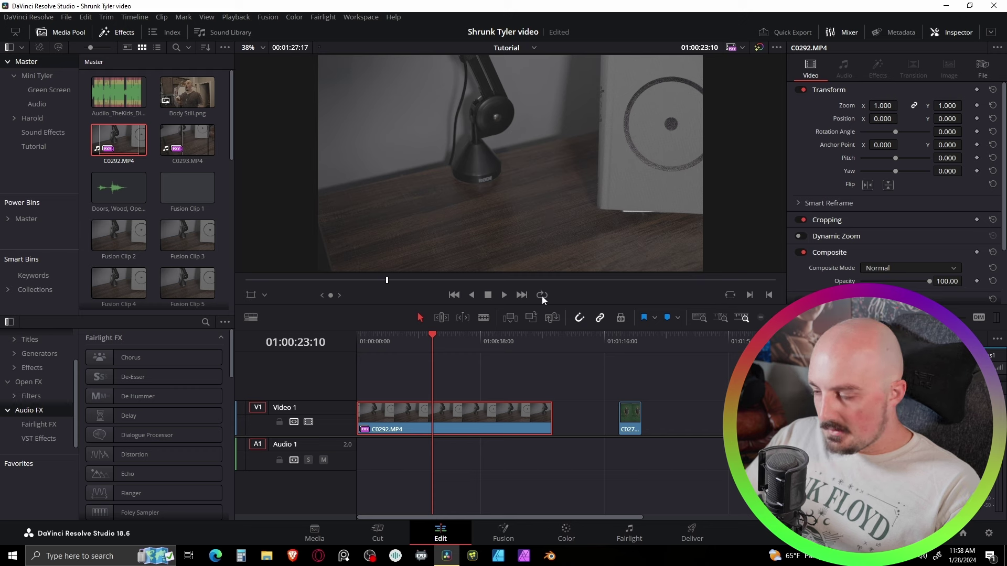
left_click(628, 347)
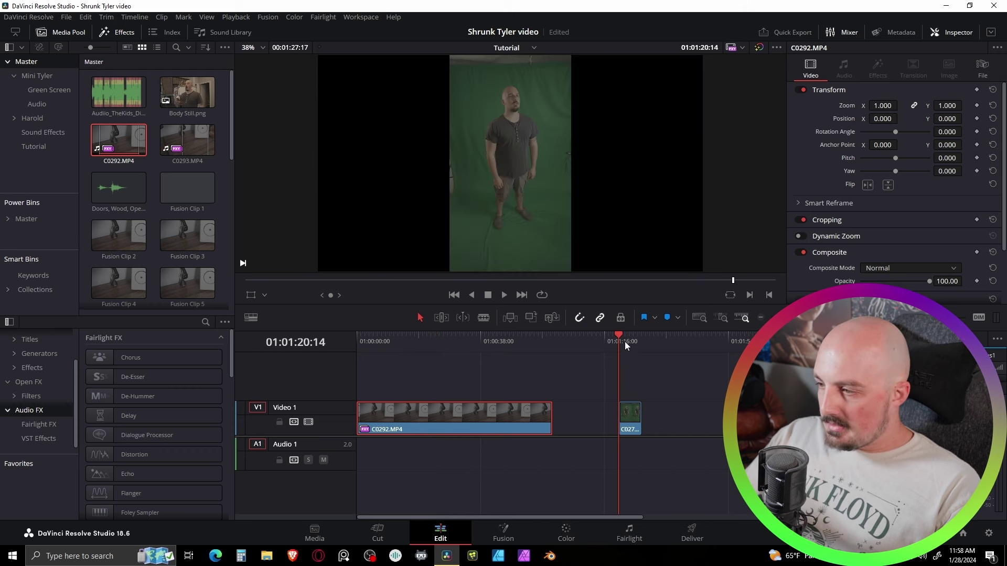
left_click(632, 345)
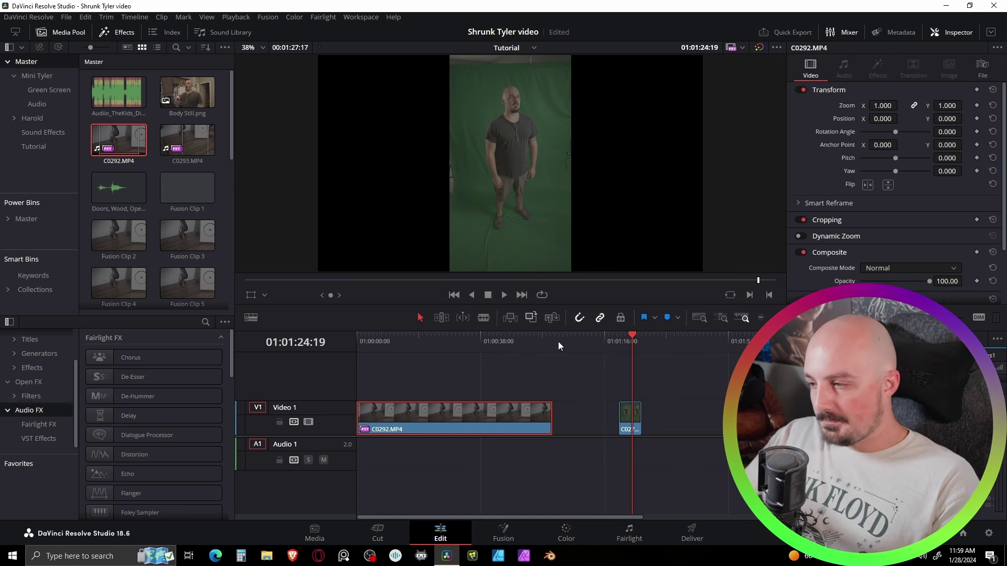
left_click(536, 380)
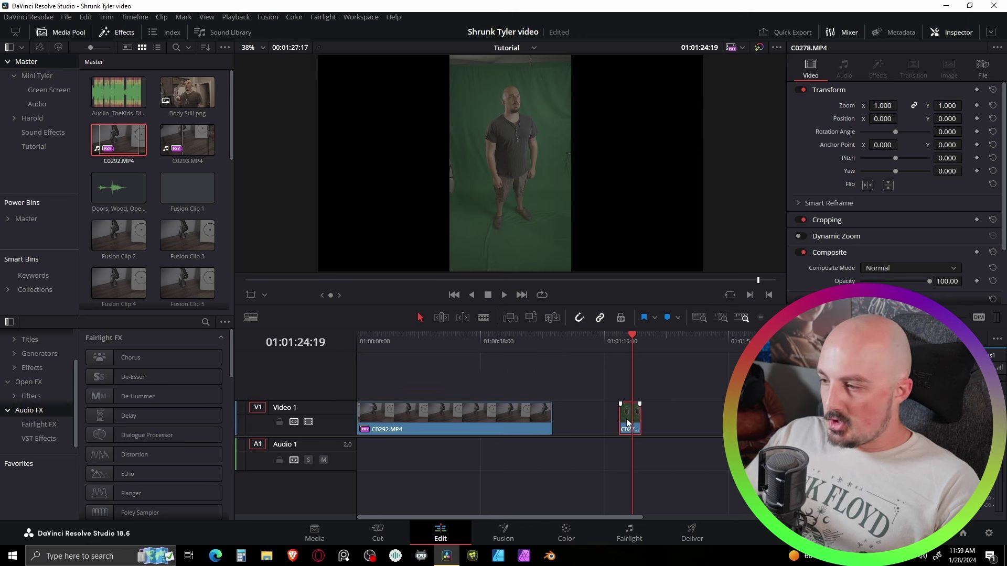
left_click(472, 422)
left_click(576, 422)
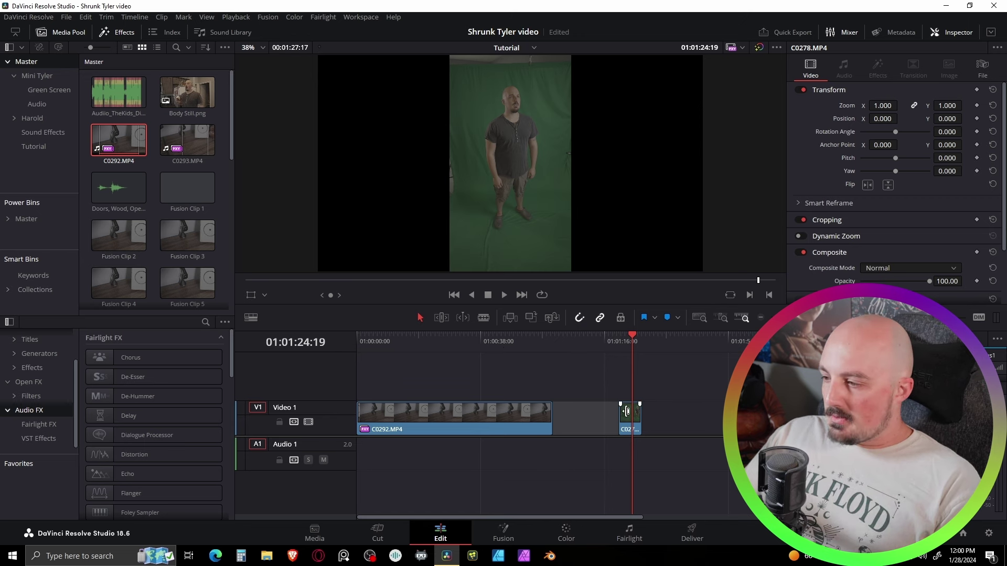
Move green-screen clip C0278.MP4 earlier on Video 1, closer to C0292.MP4, and park the playhead on it at 01:01:12:17
left_click_drag(627, 415, 590, 418)
left_click(592, 341)
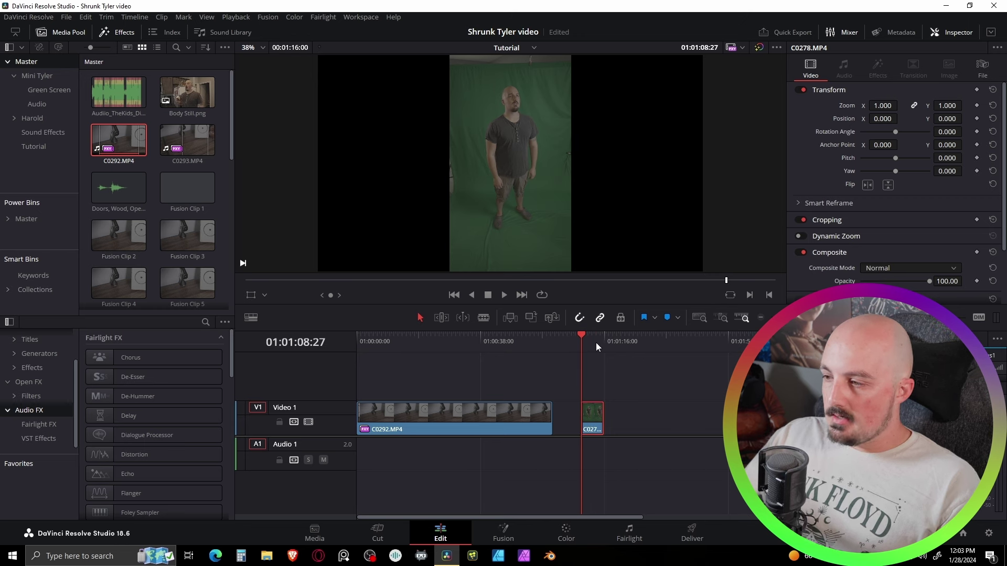
left_click(593, 338)
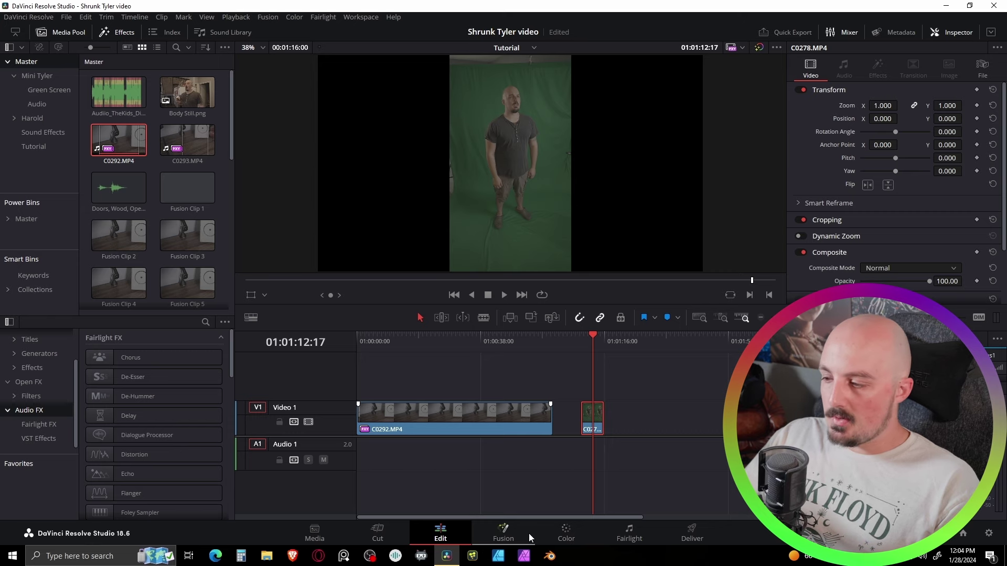
Open the green-screen clip in Fusion and reposition MediaIn1 and MediaOut1 to leave working room around them
left_click(504, 533)
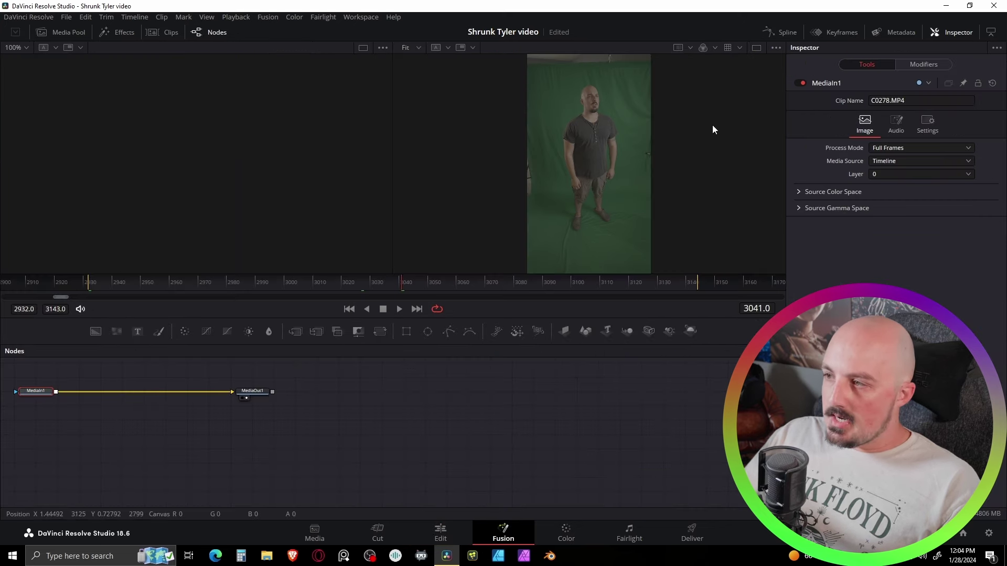
left_click_drag(712, 124, 687, 180)
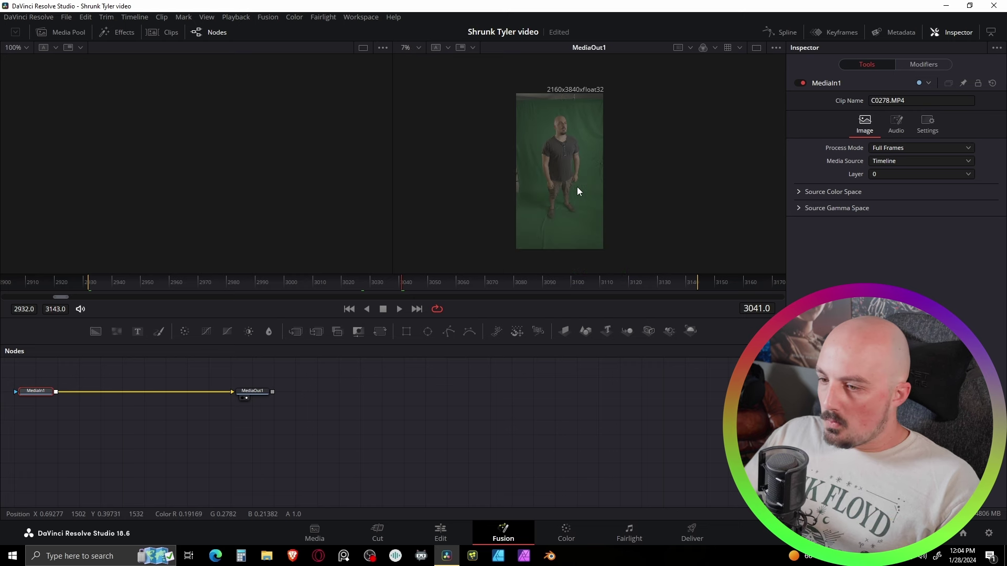
left_click_drag(245, 419, 461, 434)
left_click_drag(290, 462, 256, 516)
left_click_drag(222, 463, 179, 464)
left_click_drag(260, 424, 300, 420)
left_click(300, 424)
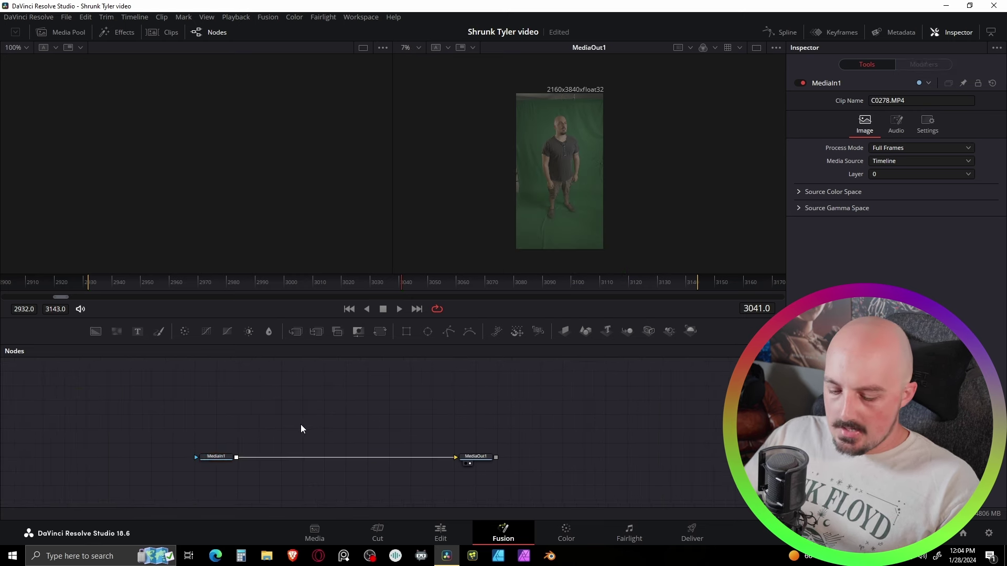
Add a Delta Keyer node above the existing connection and feed MediaIn1's output into its main input
key("shift+space")
type("delta")
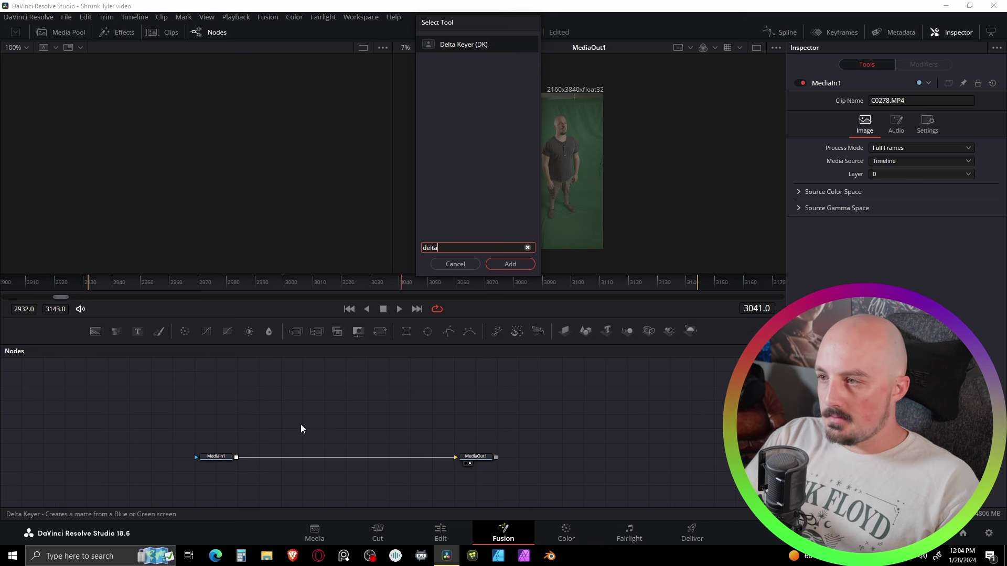
key("Return")
left_click_drag(302, 418, 302, 432)
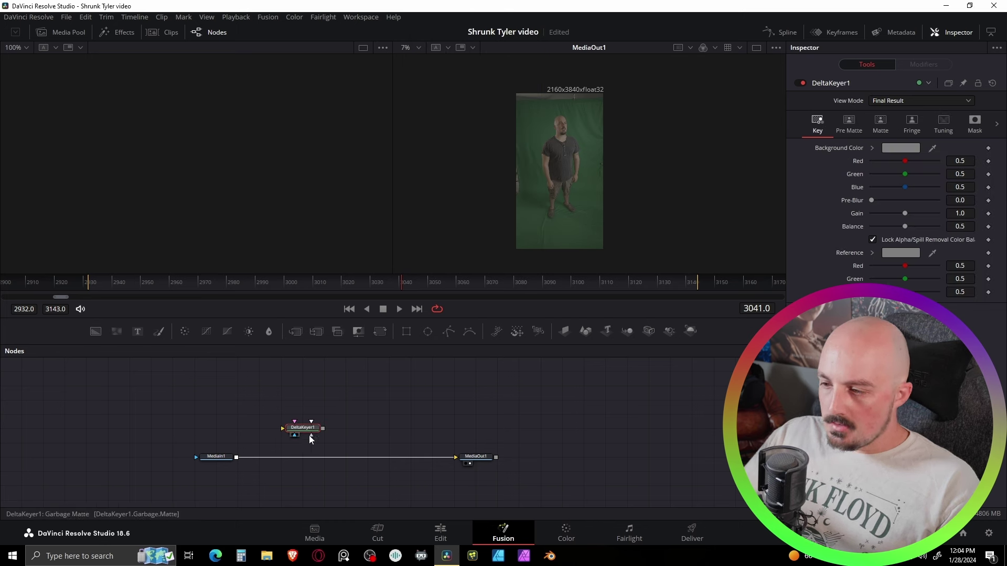
left_click_drag(236, 458, 282, 429)
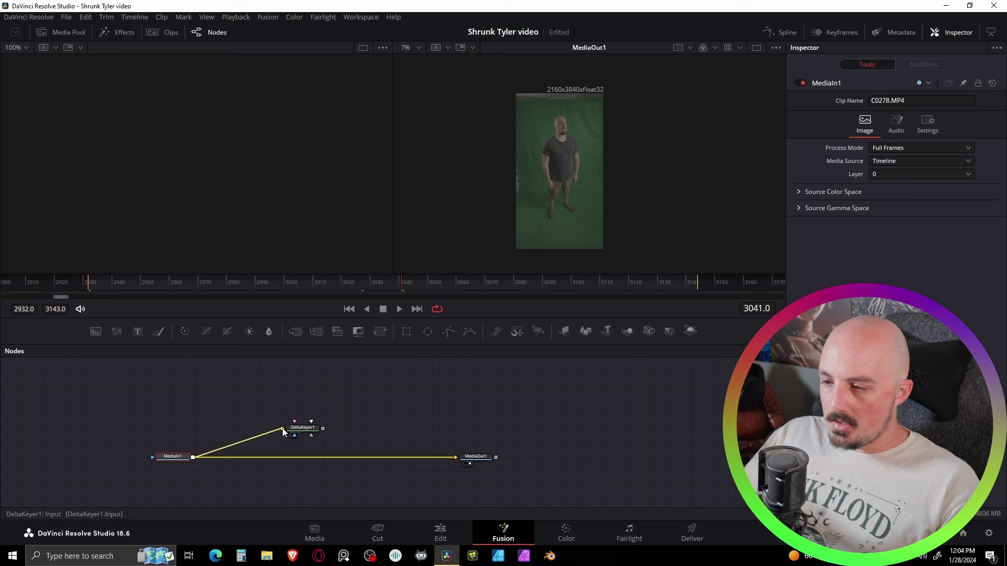
Show the Delta Keyer's output in the empty viewer and switch that viewer to the alpha channel
left_click(310, 428)
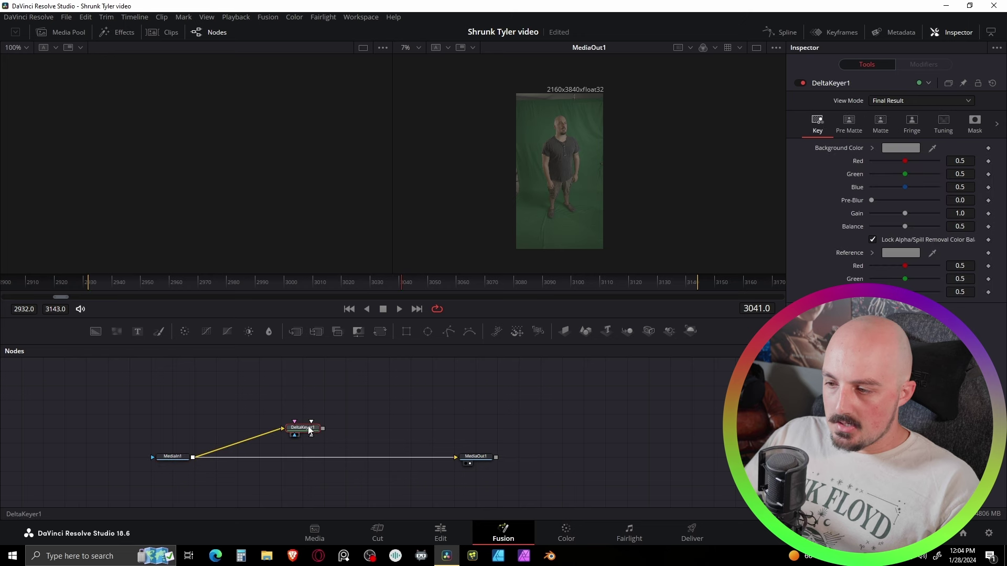
key("1")
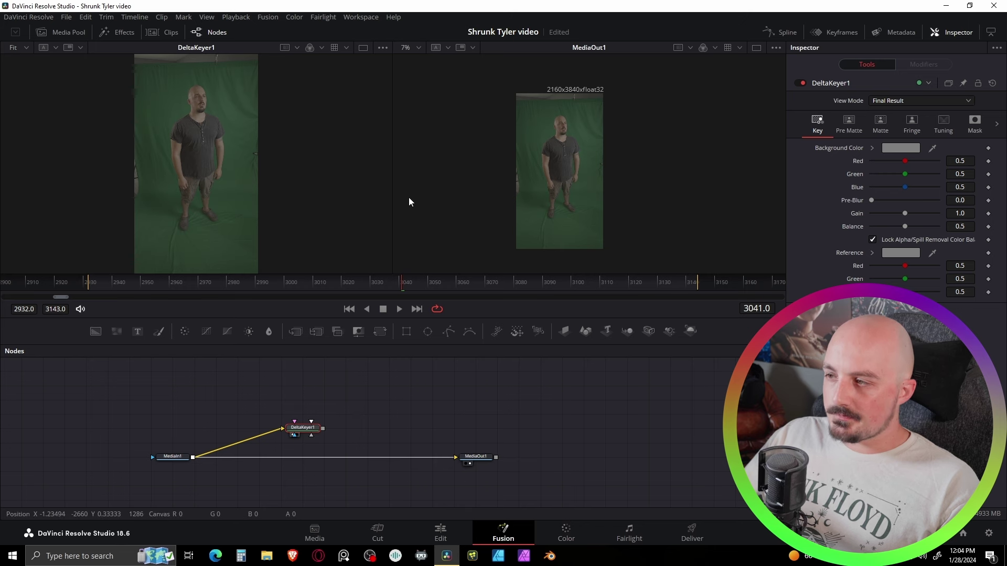
scroll(264, 194, "up", 2)
scroll(265, 194, "down", 2)
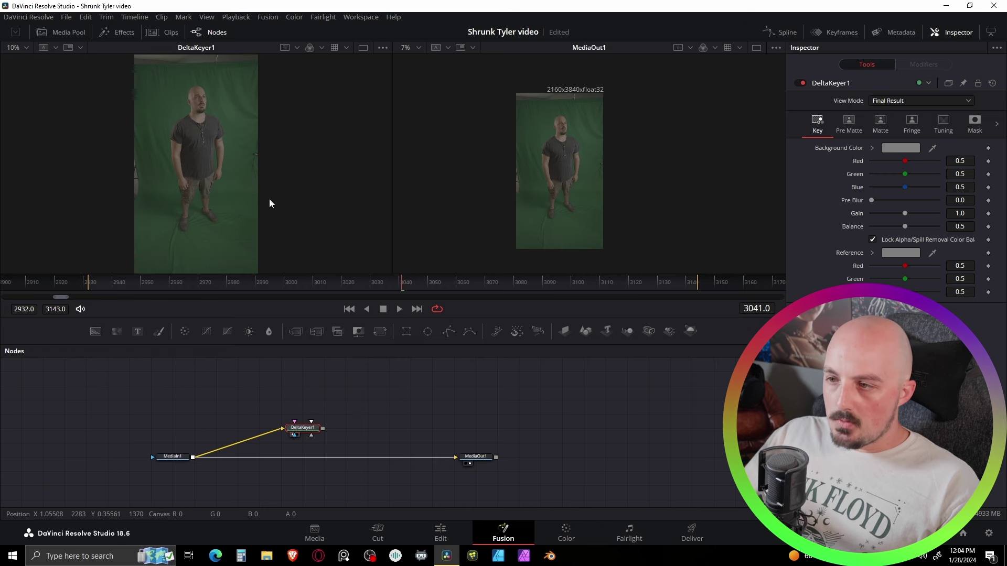
mouse_move(242, 154)
left_mouse_down()
mouse_move(238, 179)
mouse_move(256, 157)
left_mouse_up()
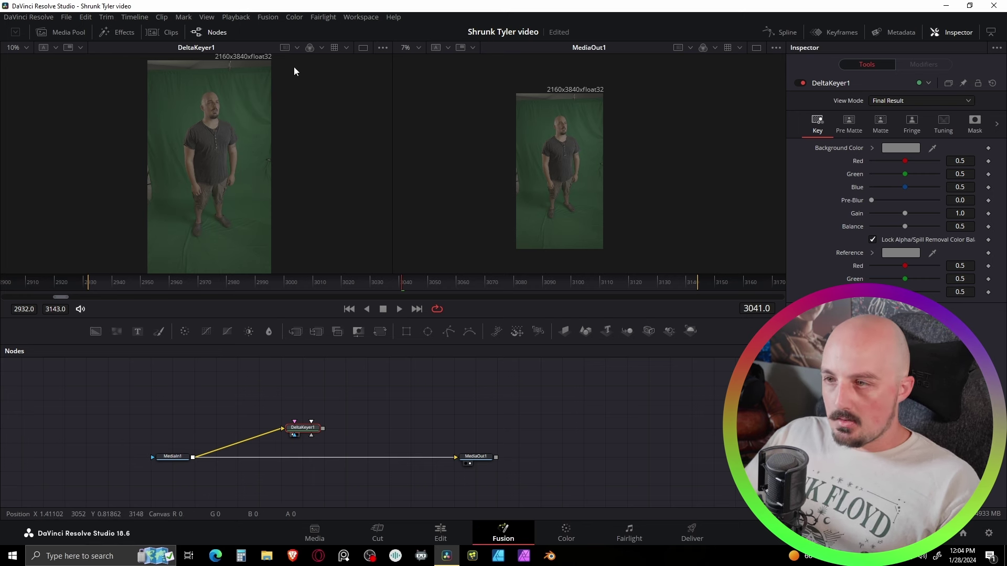
key("a")
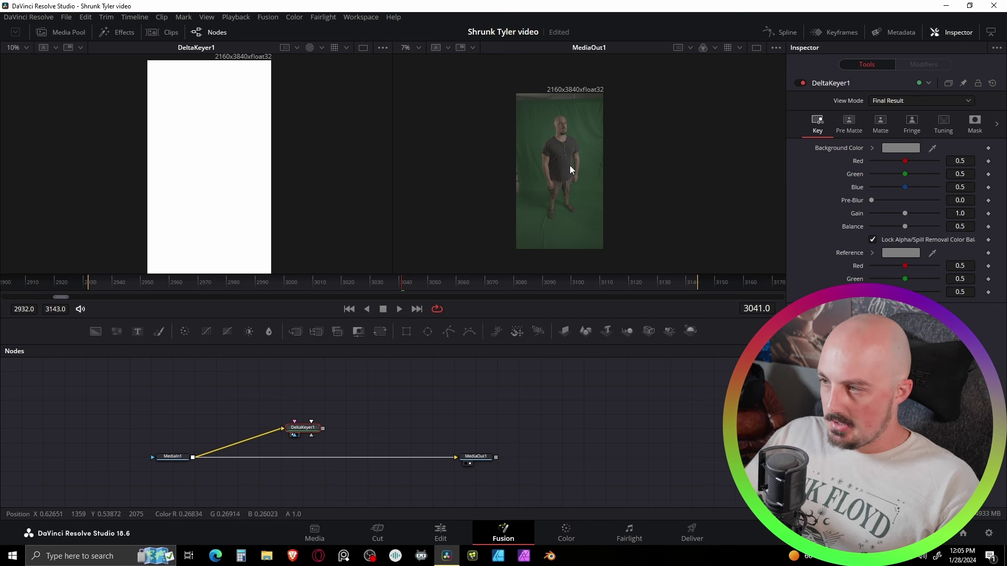
Sample the green backdrop beside the man's head as the Delta Keyer's Background Color and check the keyed result in color
key("ctrl+f")
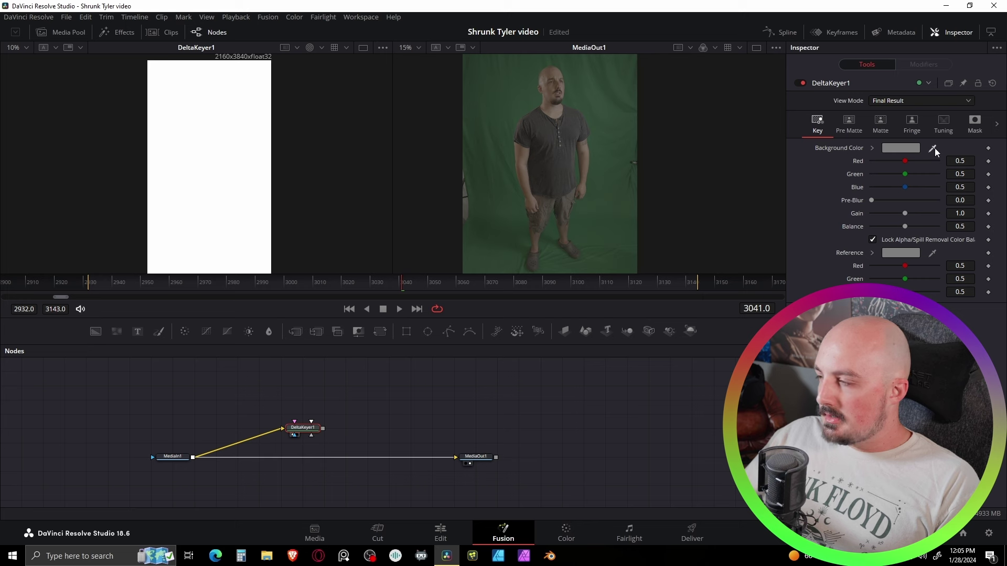
left_click_drag(932, 148, 598, 115)
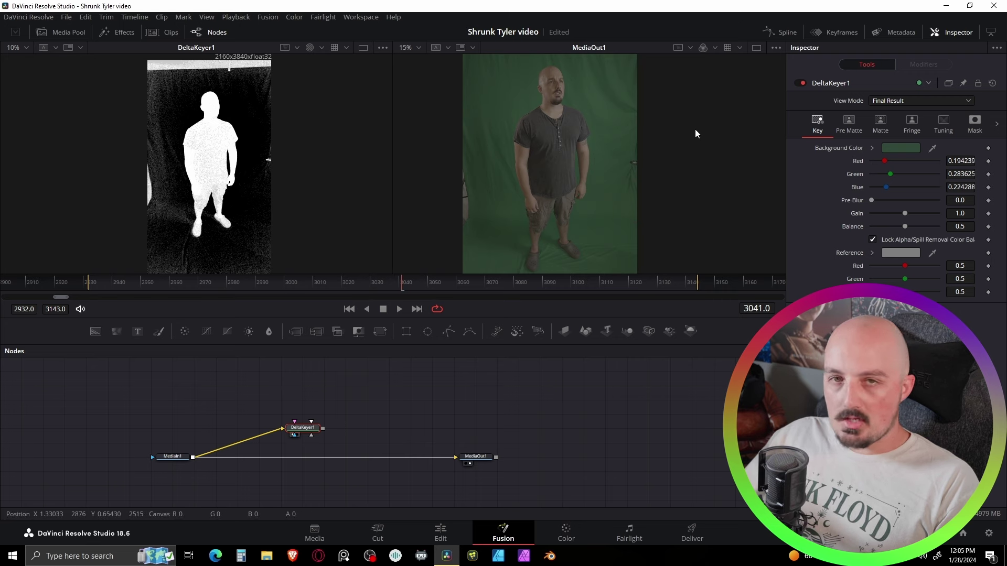
key("c")
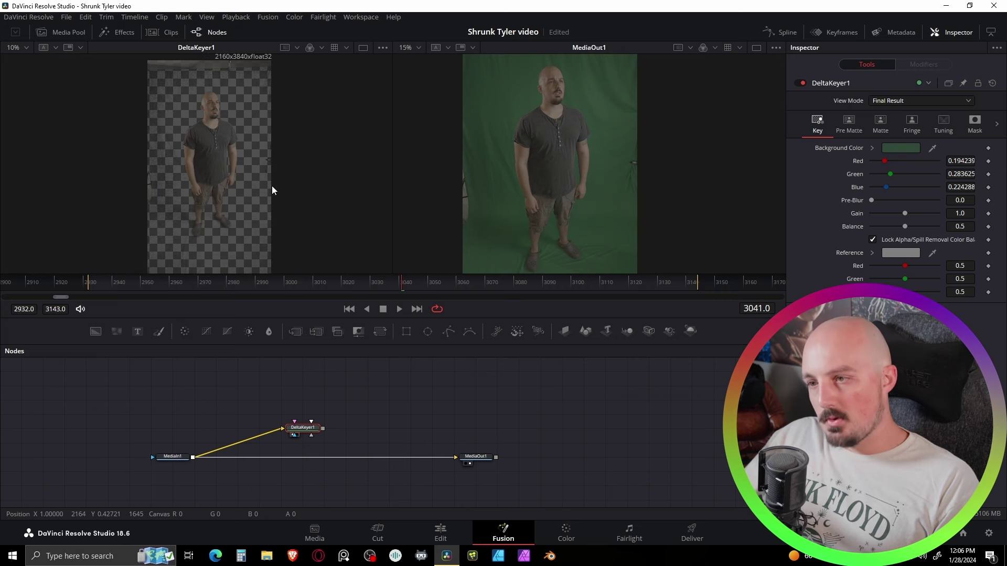
mouse_move(271, 186)
left_mouse_down()
mouse_move(271, 171)
mouse_move(266, 182)
left_mouse_up()
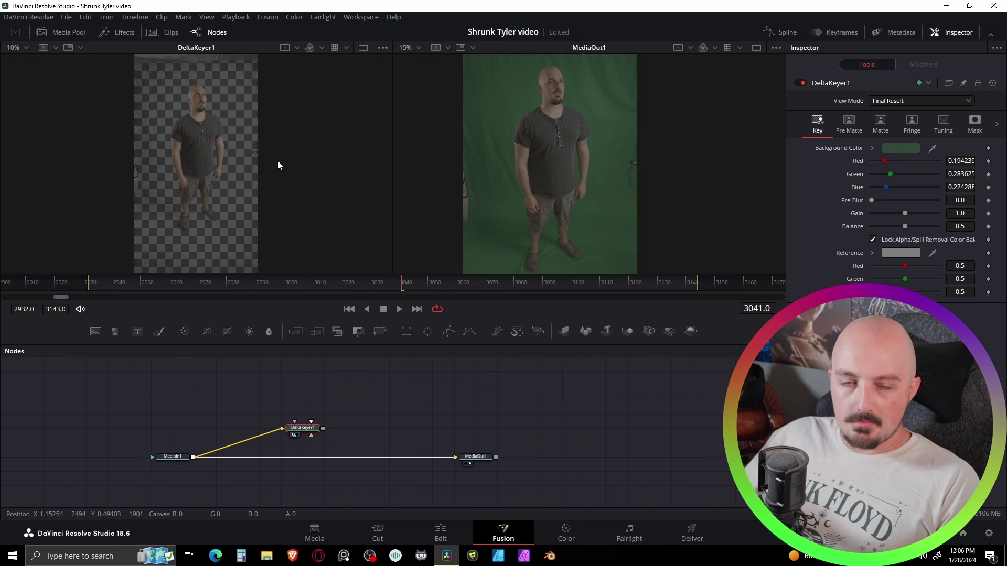
Examine the Delta Keyer's alpha matte up close for noise in the subject and backdrop, including at frame 2968
key("a")
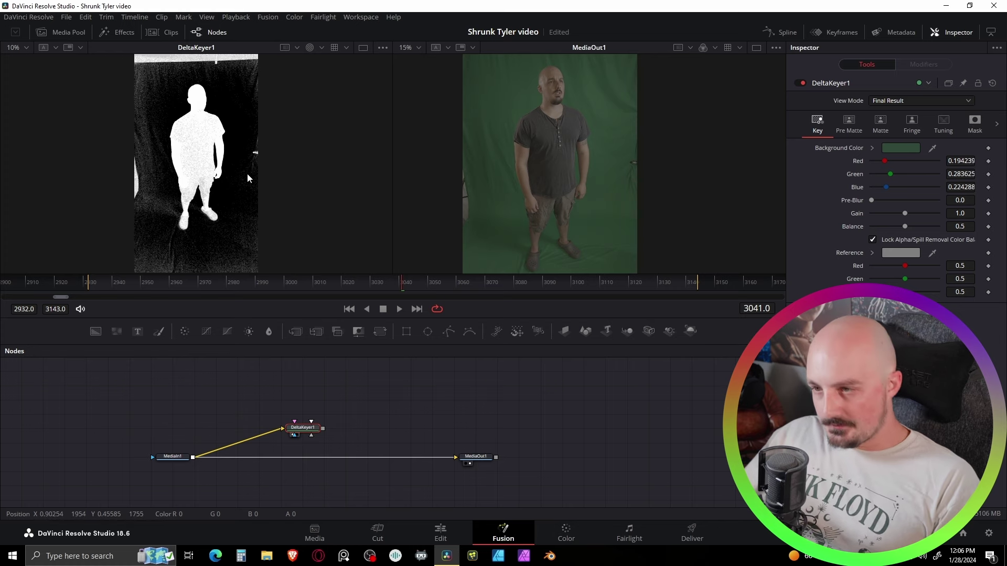
scroll(238, 177, "up", 1)
scroll(230, 174, "up", 4)
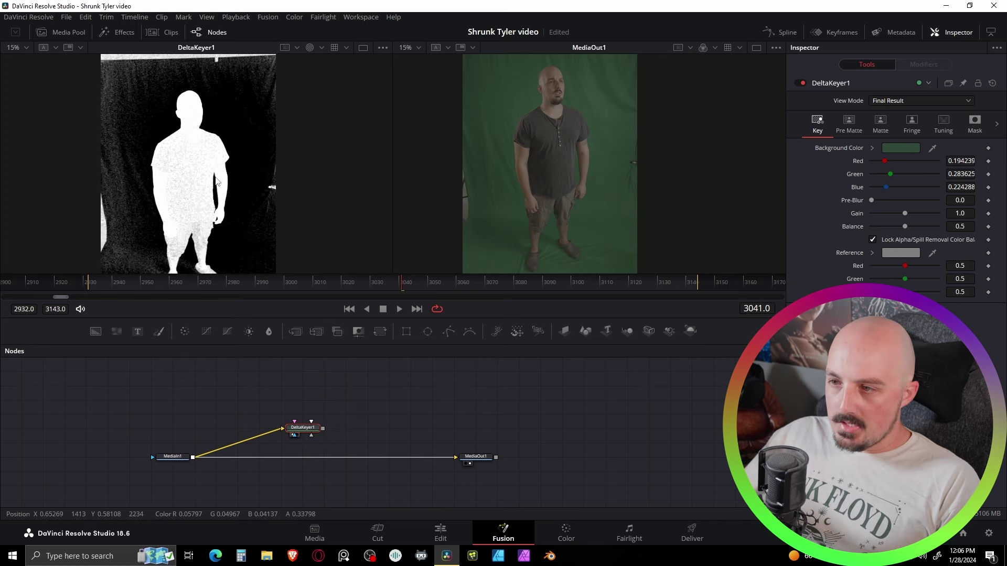
left_click_drag(292, 111, 243, 103)
scroll(231, 122, "up", 1)
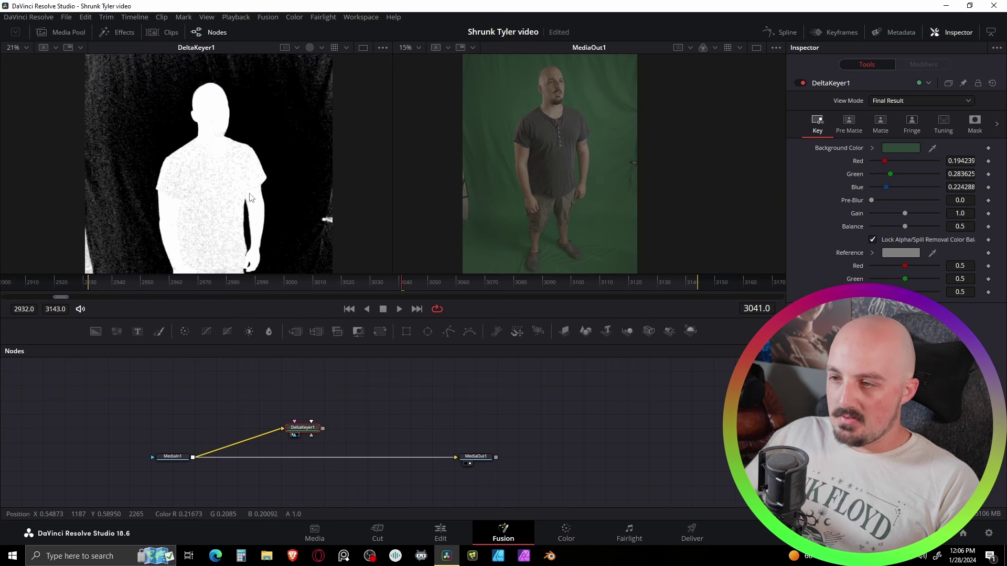
left_click_drag(130, 138, 175, 167)
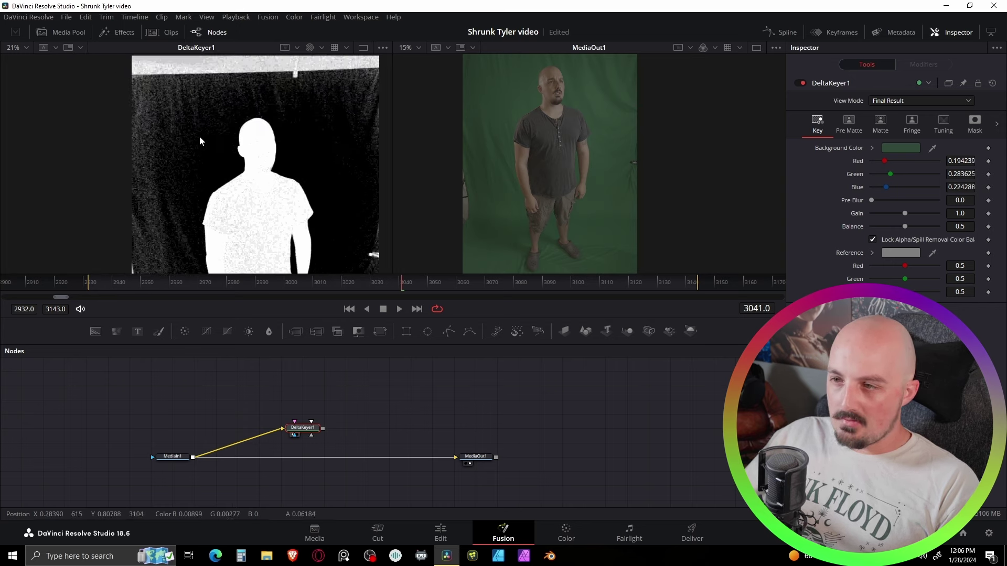
left_click_drag(128, 283, 193, 286)
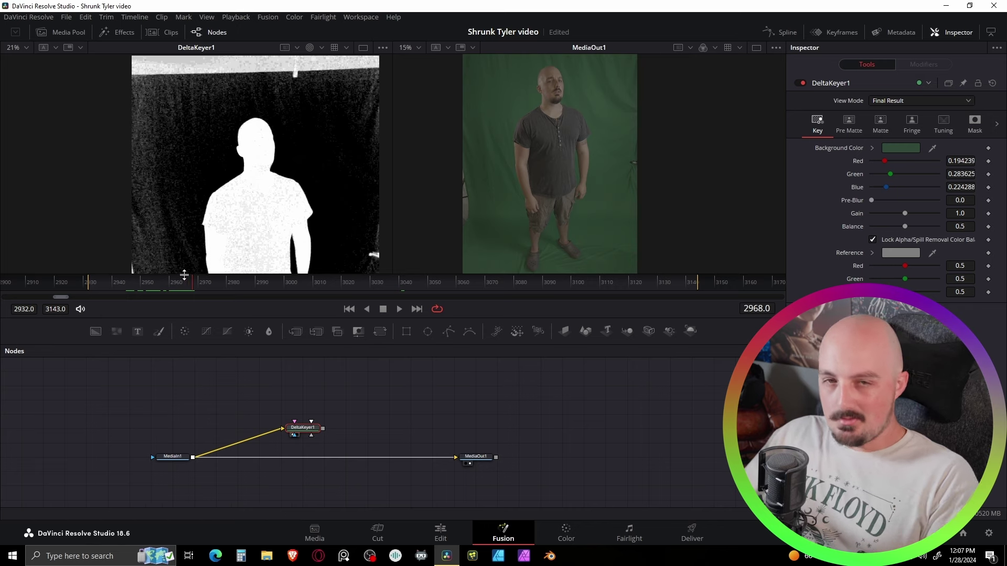
scroll(274, 200, "down", 1)
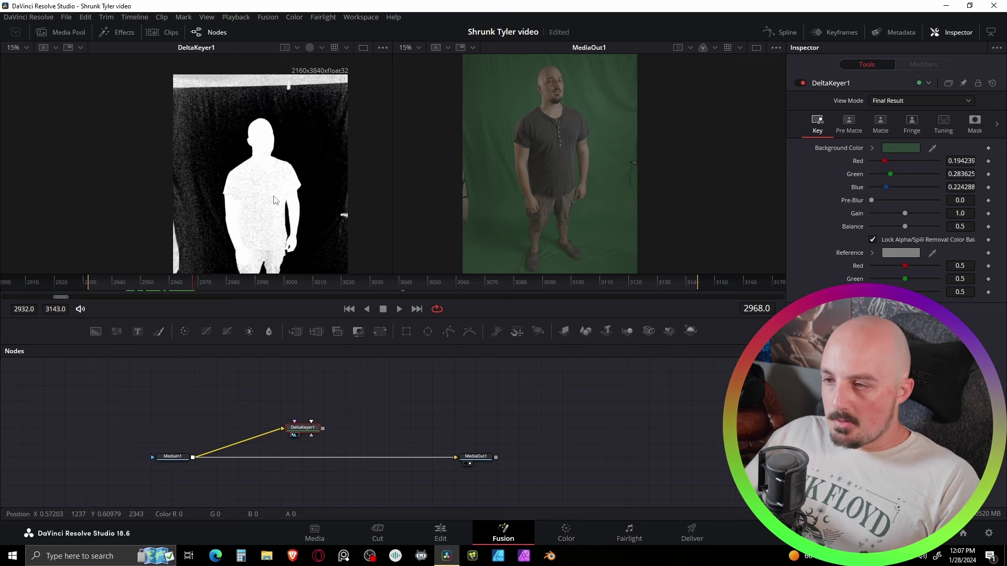
scroll(274, 200, "down", 1)
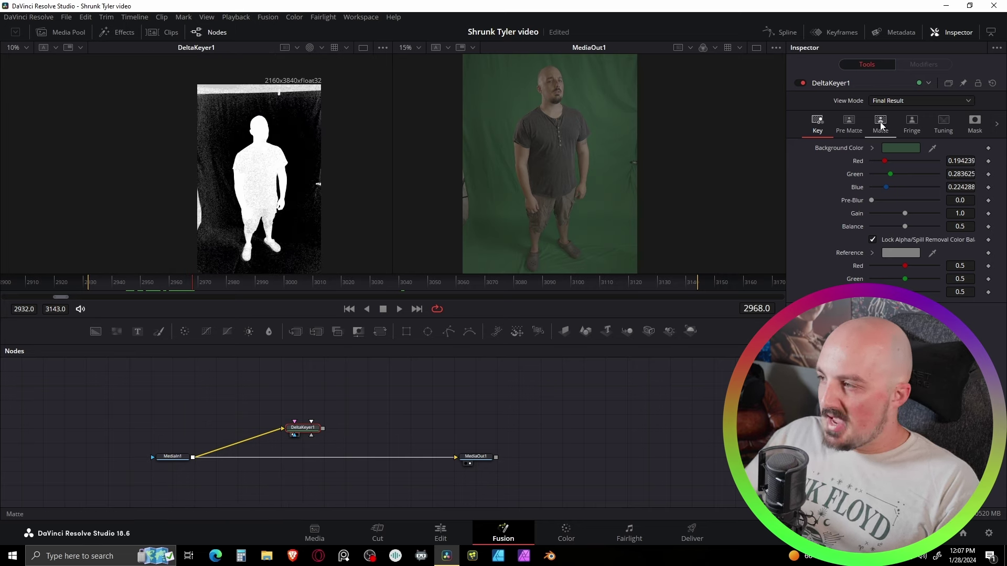
Set the Delta Keyer's matte Clean Foreground to 0.00205 and Clean Background to 0.00307
left_click(881, 125)
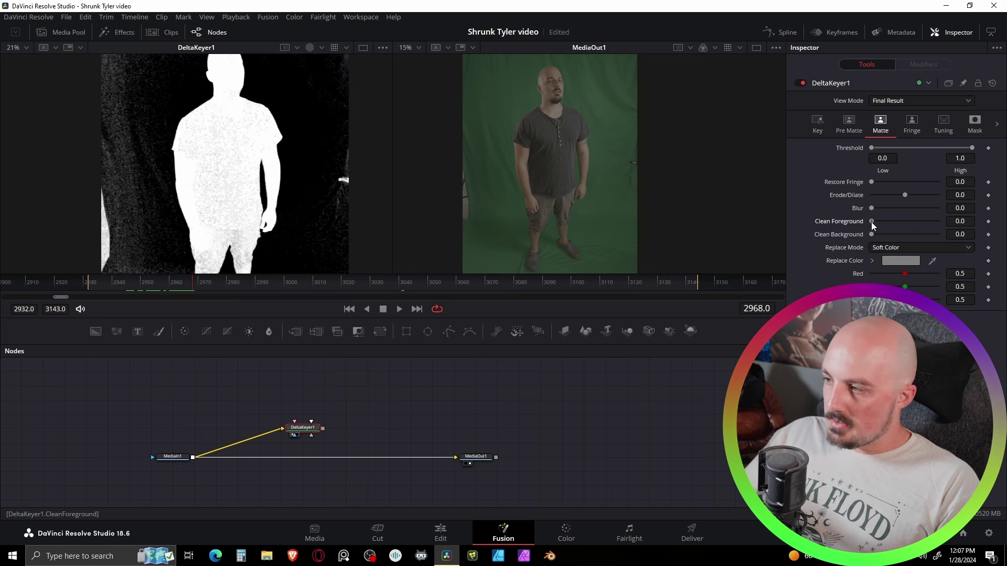
mouse_move(872, 223)
left_mouse_down()
mouse_move(898, 227)
mouse_move(852, 224)
mouse_move(886, 228)
left_mouse_up()
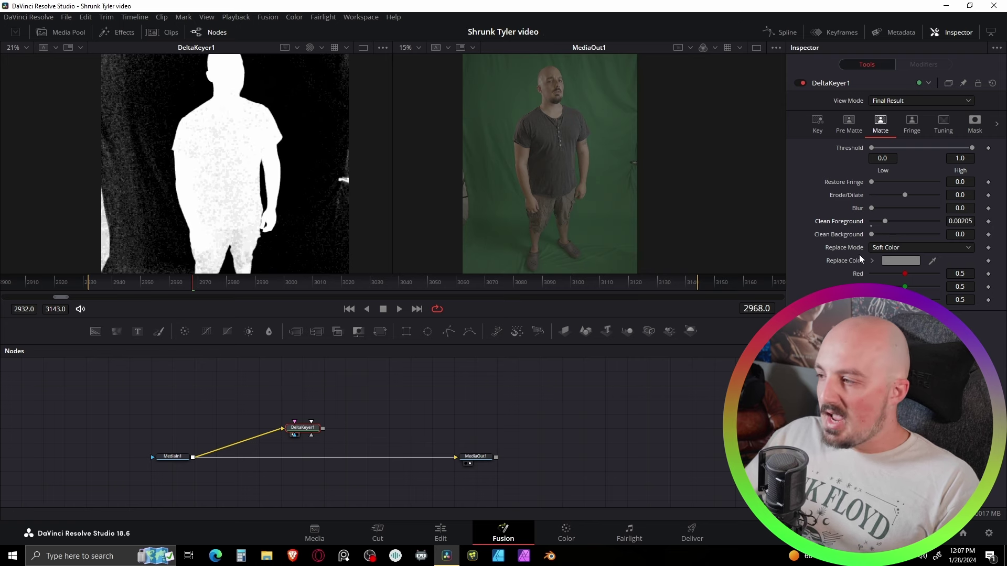
left_click_drag(884, 223, 987, 224)
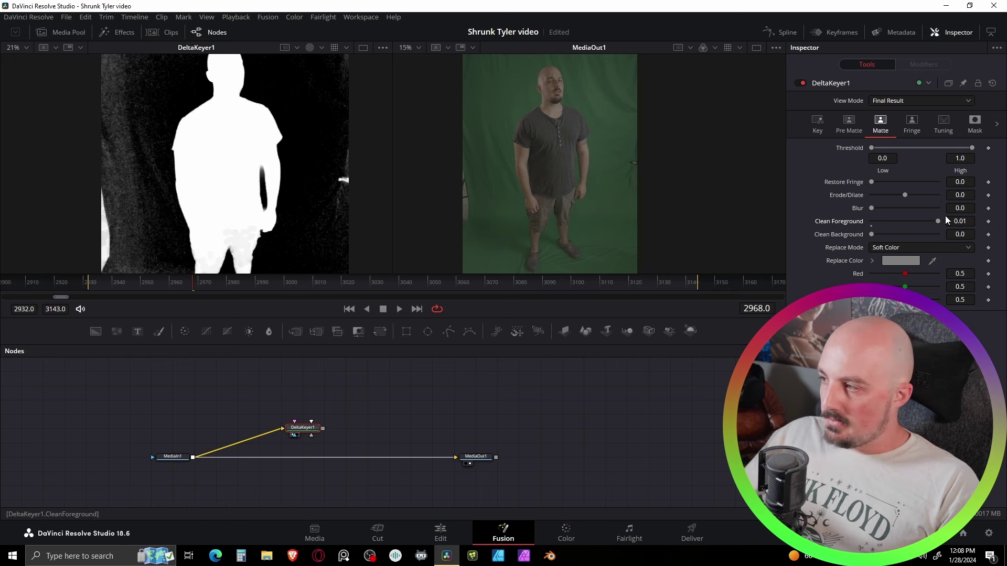
left_click_drag(939, 220, 886, 230)
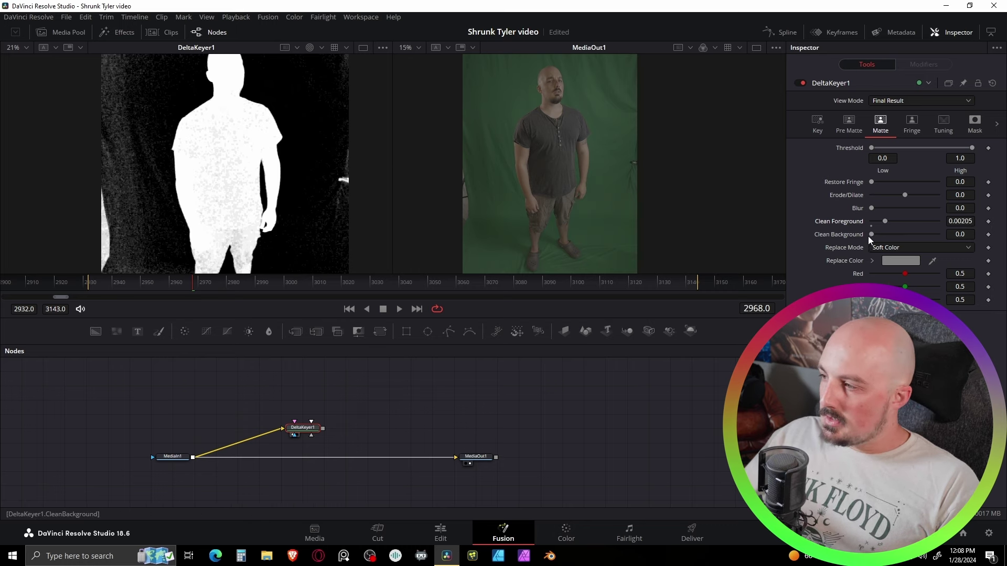
left_click_drag(869, 236, 892, 234)
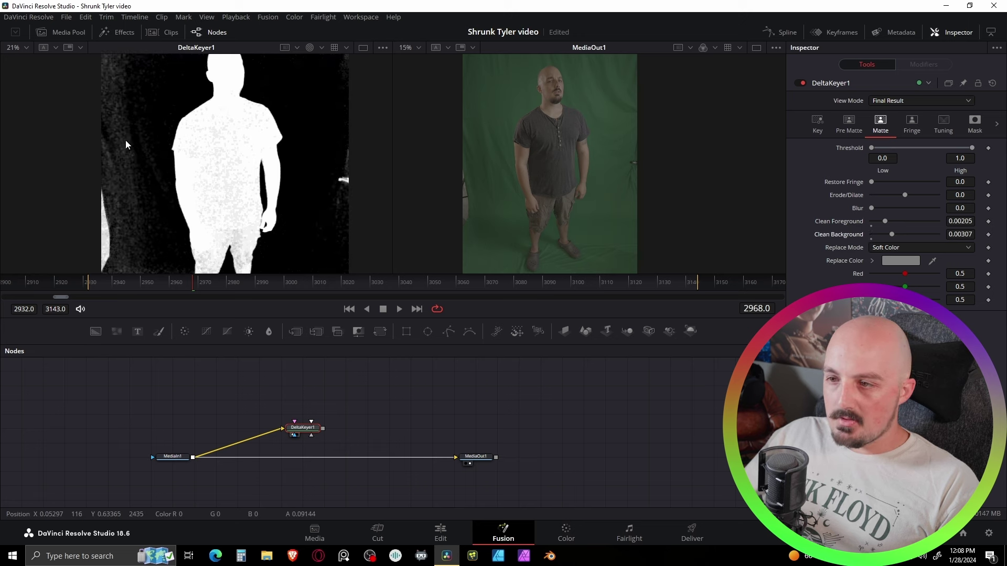
scroll(151, 156, "down", 3)
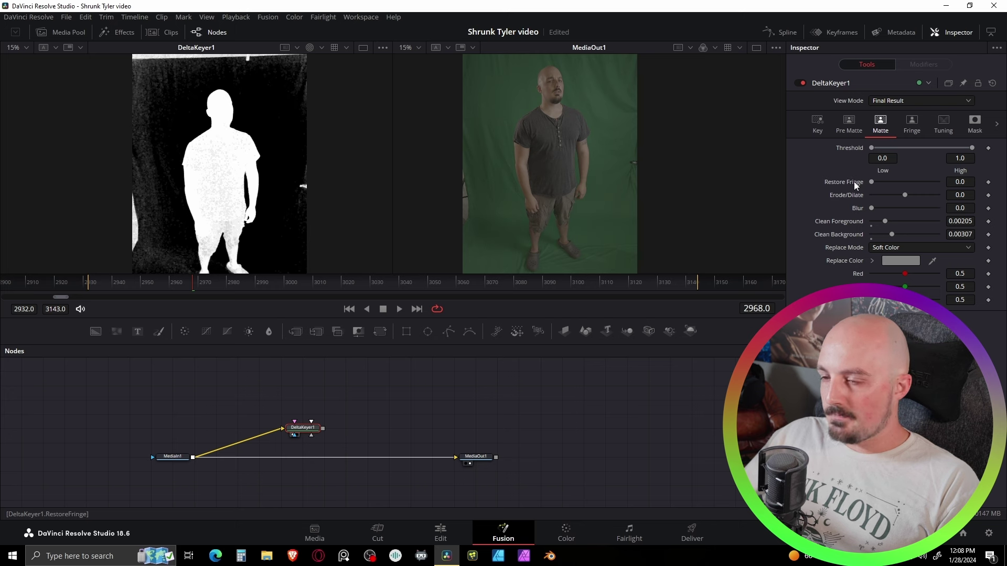
Set the Delta Keyer's matte Threshold to 0.25 low and 0.728 high and check the cleaned matte around the man's body
scroll(257, 173, "down", 1)
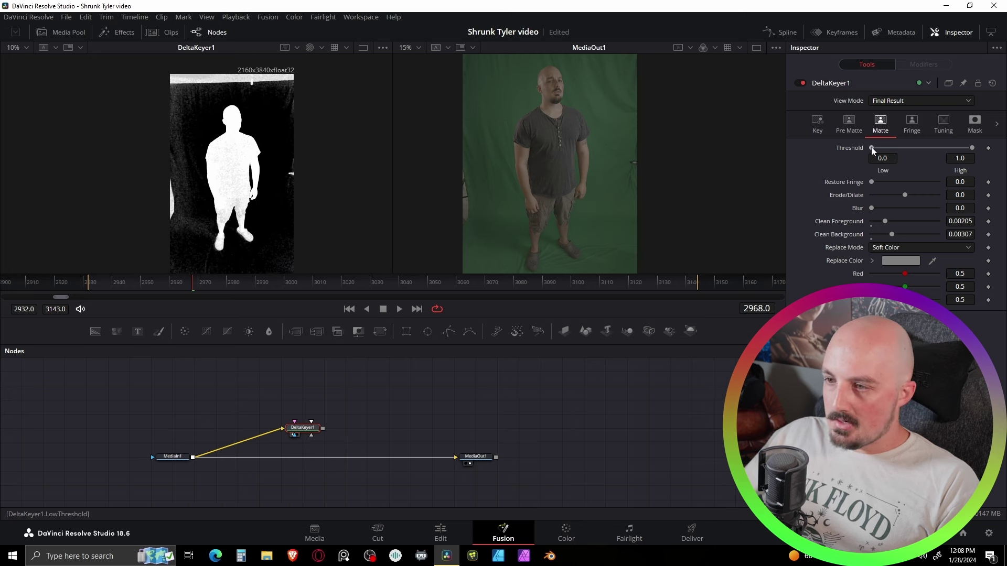
mouse_move(870, 147)
left_mouse_down()
mouse_move(889, 152)
mouse_move(870, 156)
left_mouse_up()
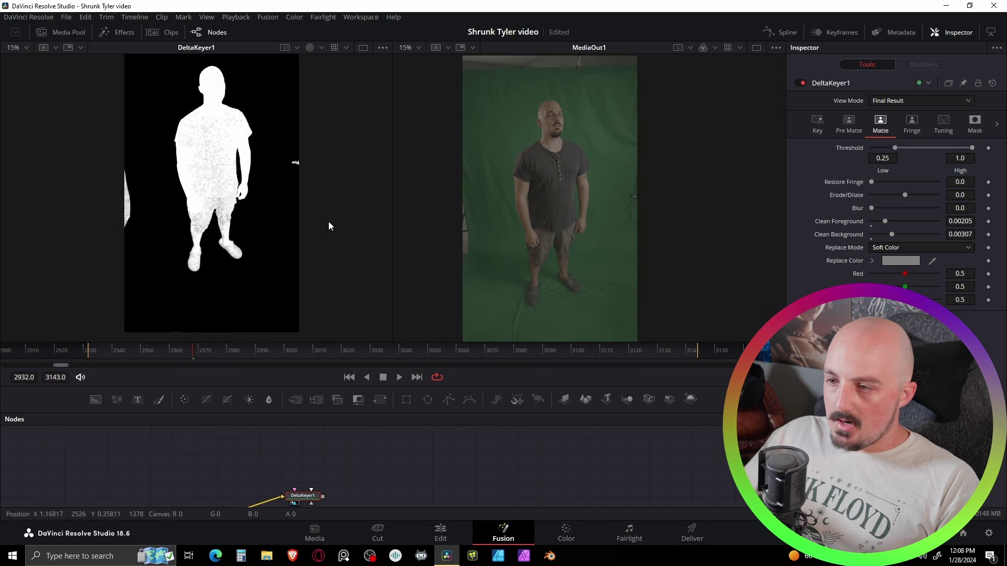
scroll(316, 261, "down", 1)
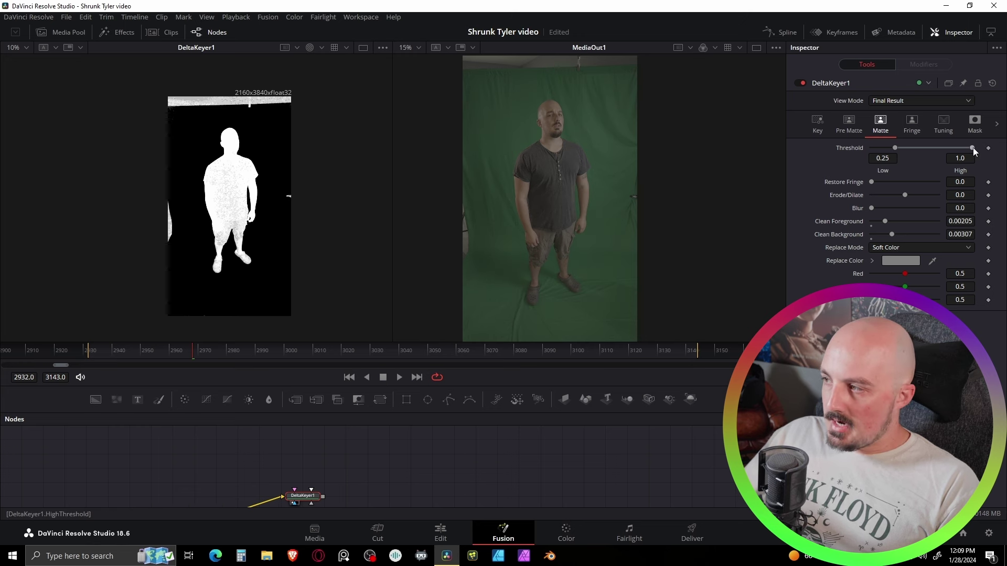
left_click_drag(974, 147, 963, 150)
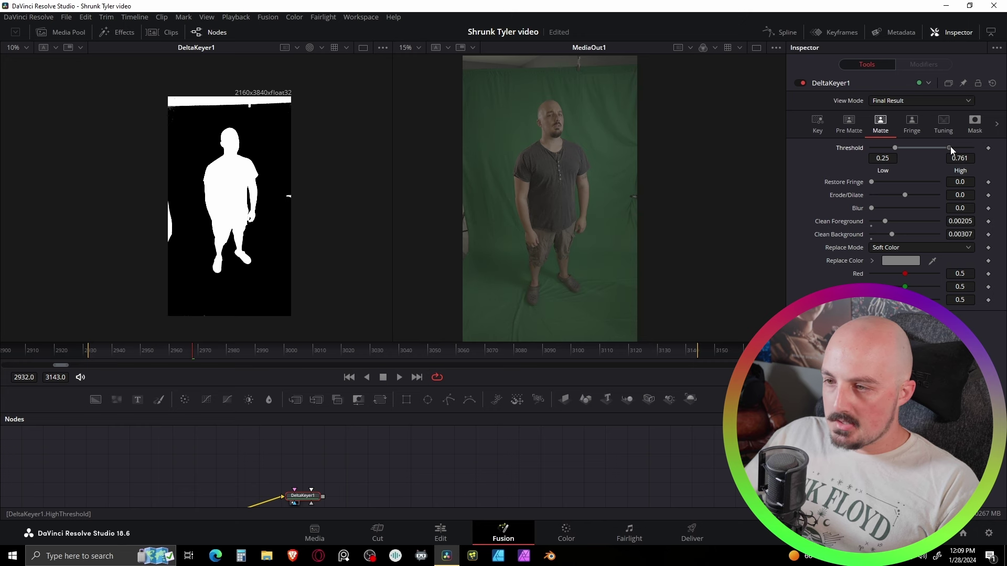
scroll(189, 266, "up", 3)
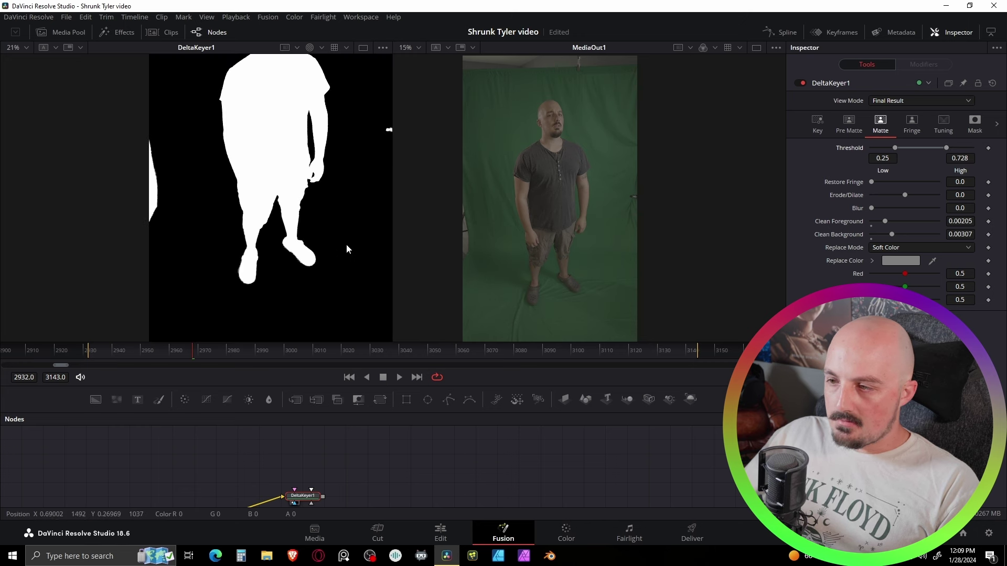
left_click_drag(291, 169, 271, 252)
scroll(295, 210, "down", 4)
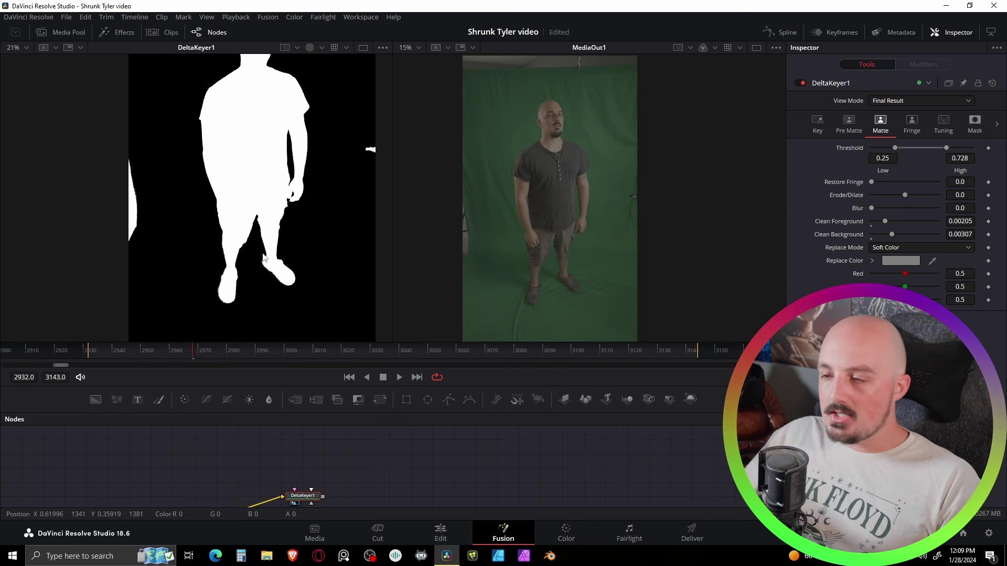
scroll(298, 201, "down", 3)
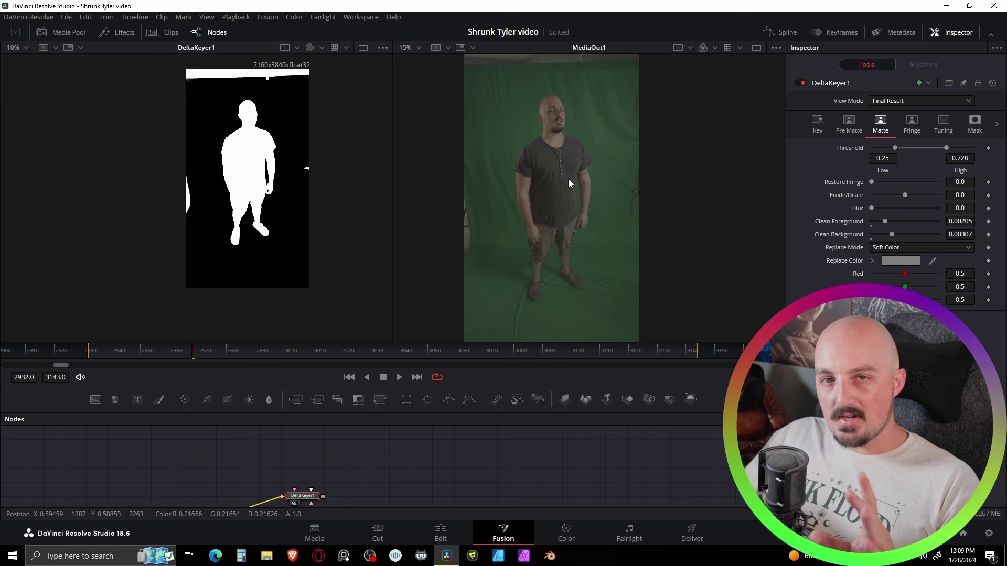
Connect the DeltaKeyer1 output to the MediaOut1 input and check the keyed man in the MediaOut1 viewer
left_click_drag(454, 460, 474, 456)
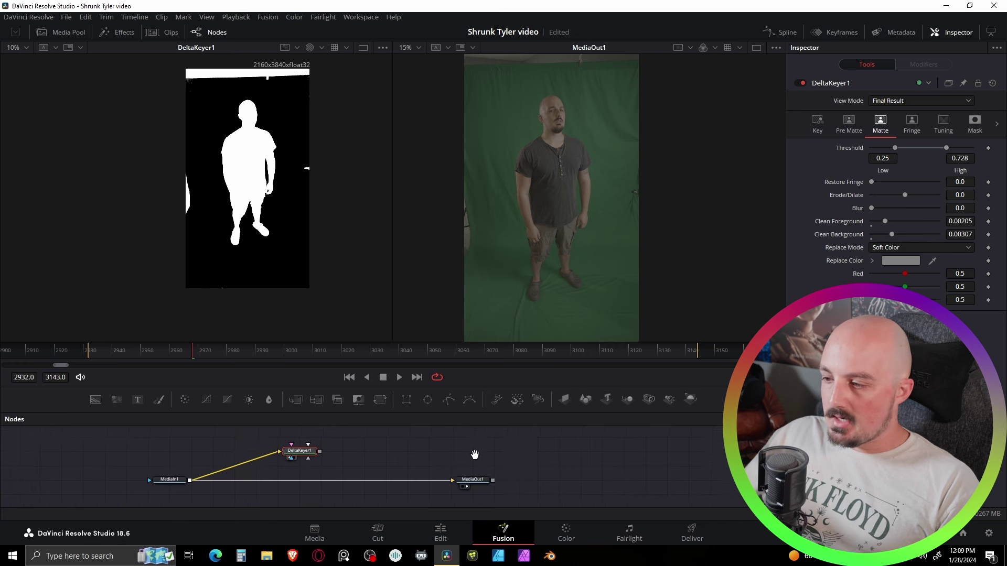
left_click_drag(424, 338, 424, 273)
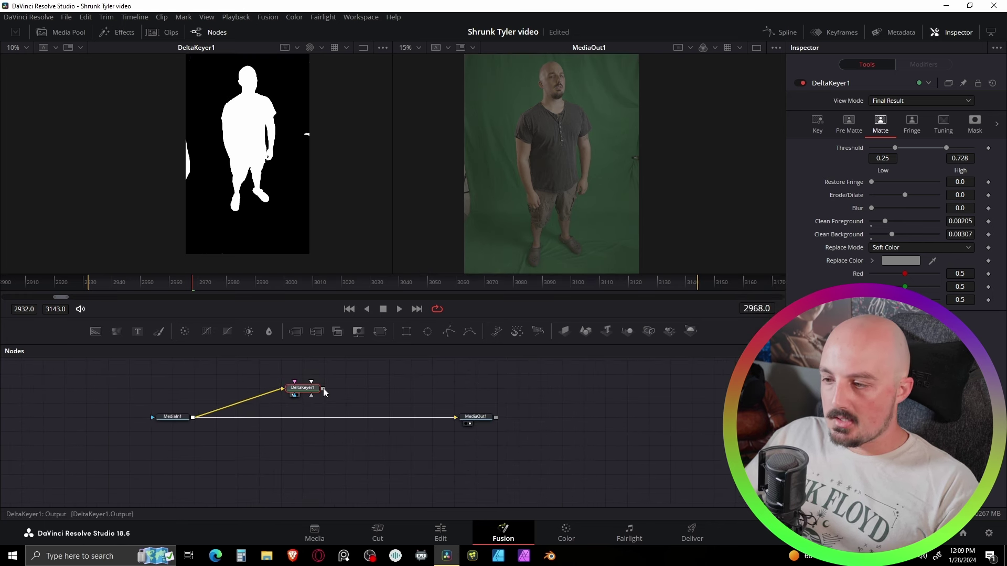
left_click_drag(323, 388, 454, 418)
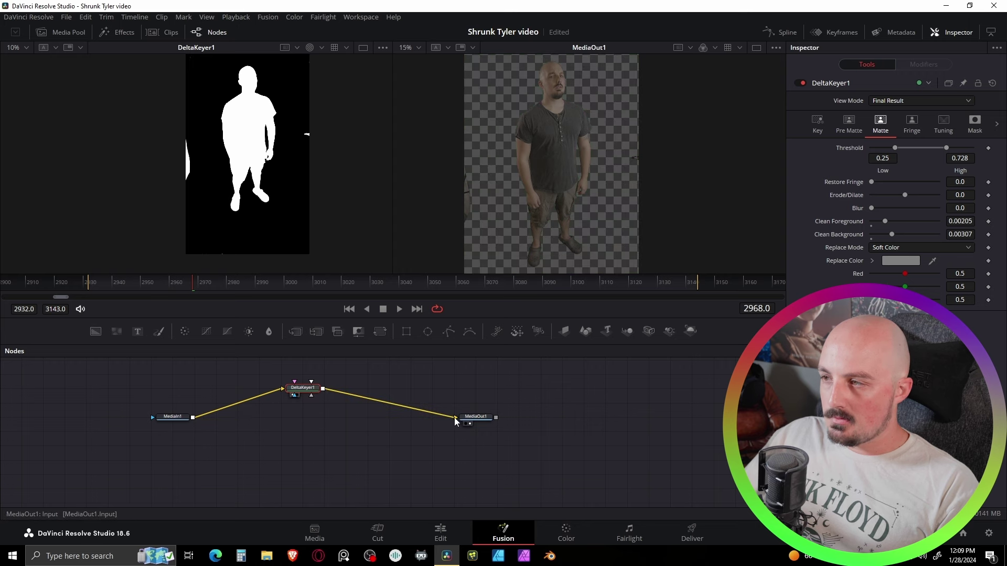
scroll(662, 162, "down", 1)
left_click_drag(643, 169, 599, 174)
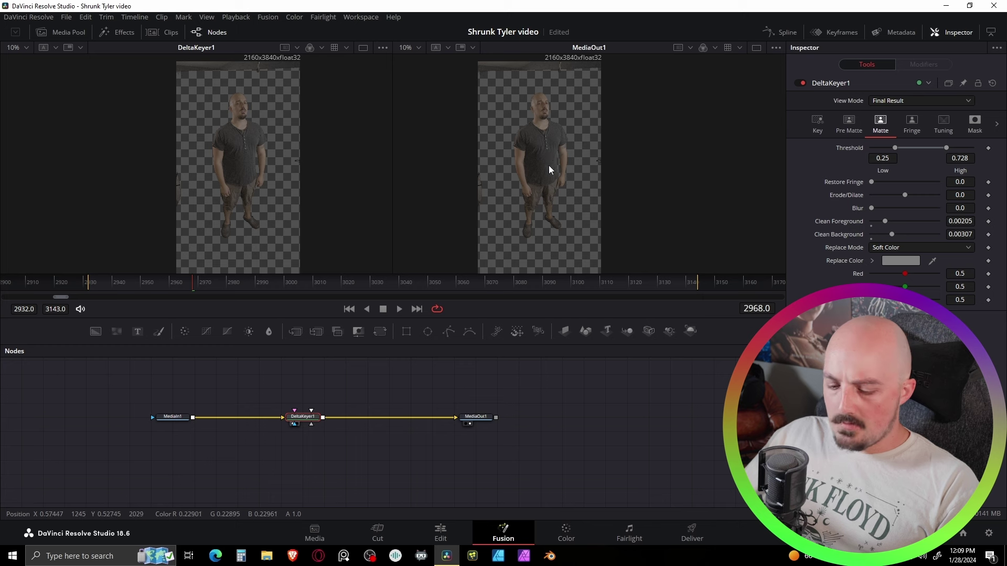
Show the alpha channel in the MediaOut1 viewer, with the DeltaKeyer1 viewer back in color
key("a")
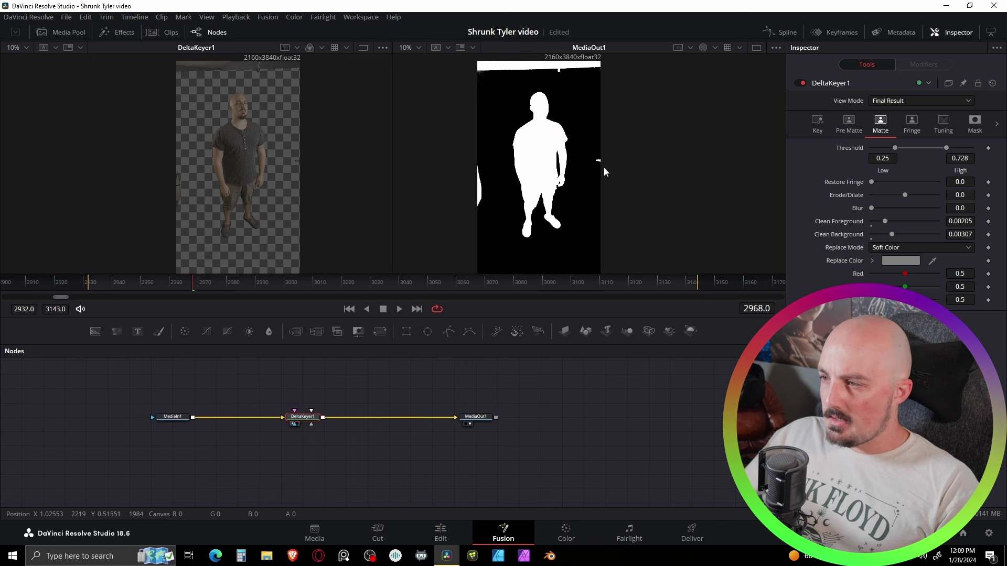
scroll(603, 168, "down", 1)
left_click_drag(626, 175, 606, 184)
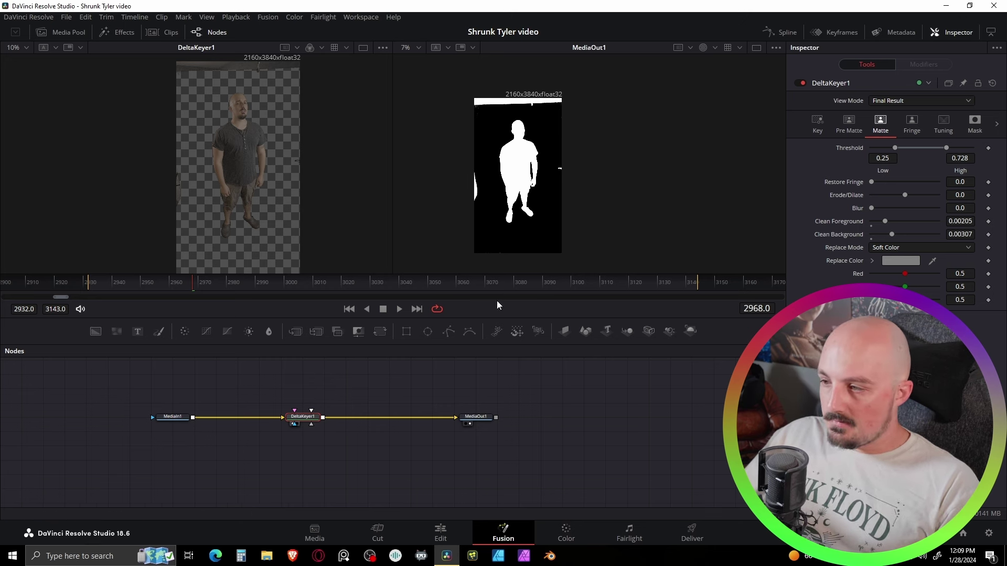
Add a Polygon mask node above the Delta Keyer and connect it to the keyer's garbage matte input
left_click_drag(377, 390, 431, 406)
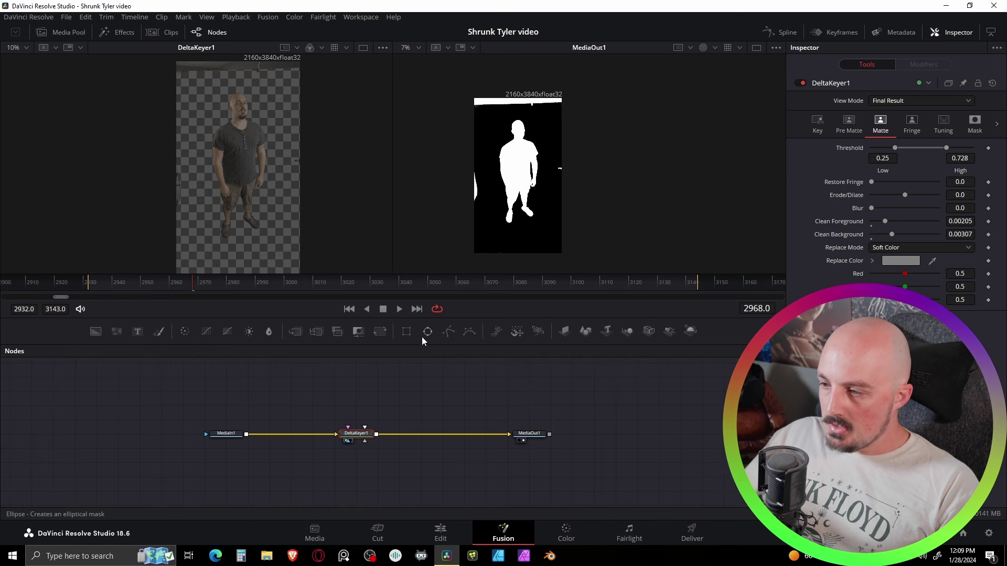
left_click_drag(450, 332, 359, 398)
scroll(386, 407, "up", 3)
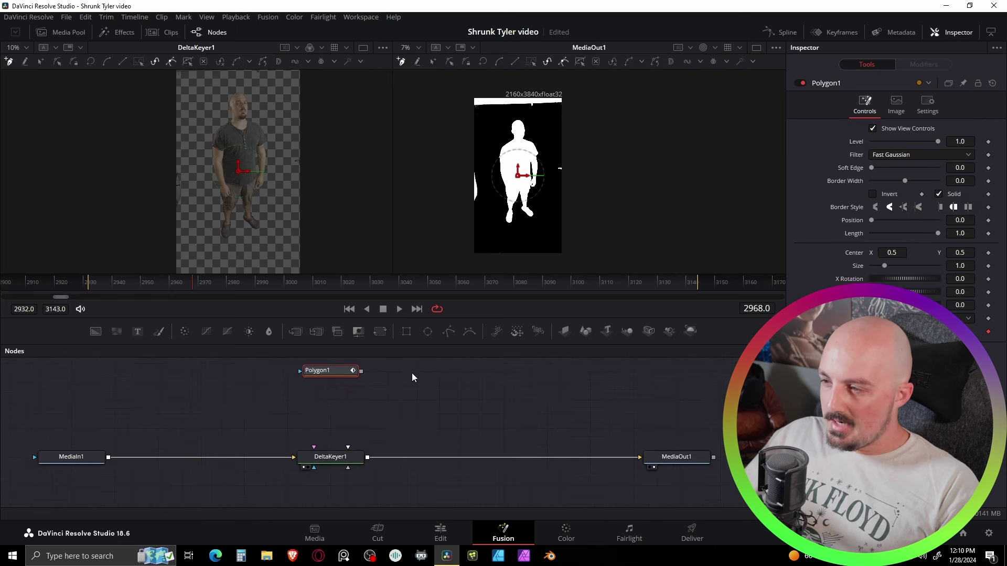
scroll(510, 207, "up", 2)
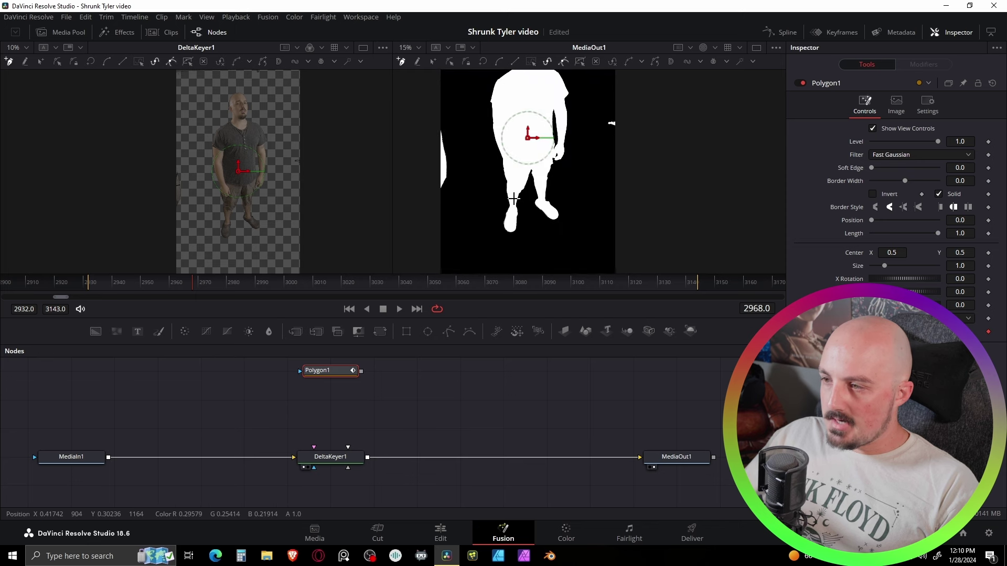
left_click_drag(513, 199, 470, 160)
left_click_drag(535, 92, 515, 119)
left_click_drag(361, 371, 348, 467)
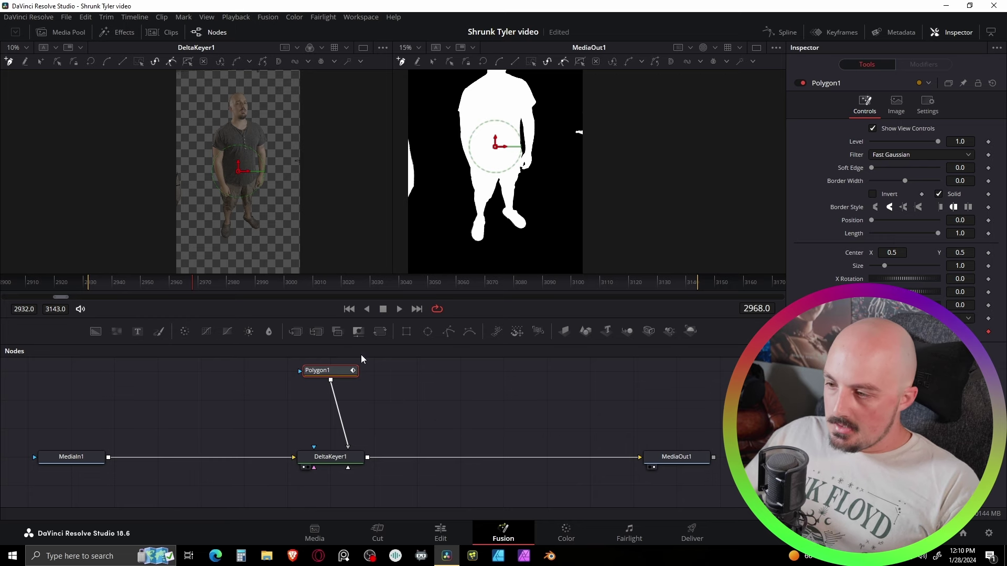
Start the polygon mask by placing points around the white patch on the frame's left edge and up towards the upper left corner
left_click_drag(416, 201, 565, 209)
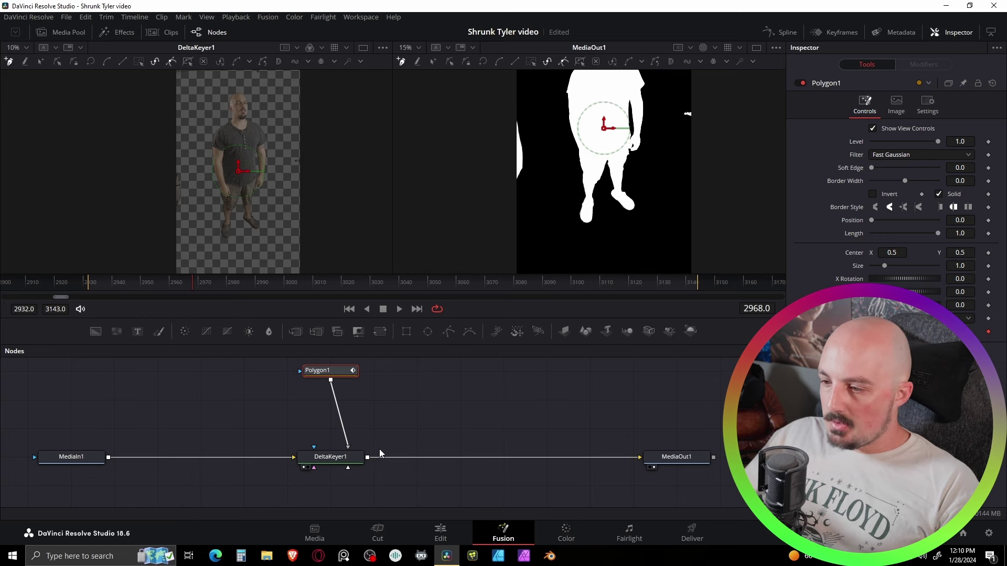
left_click(516, 188)
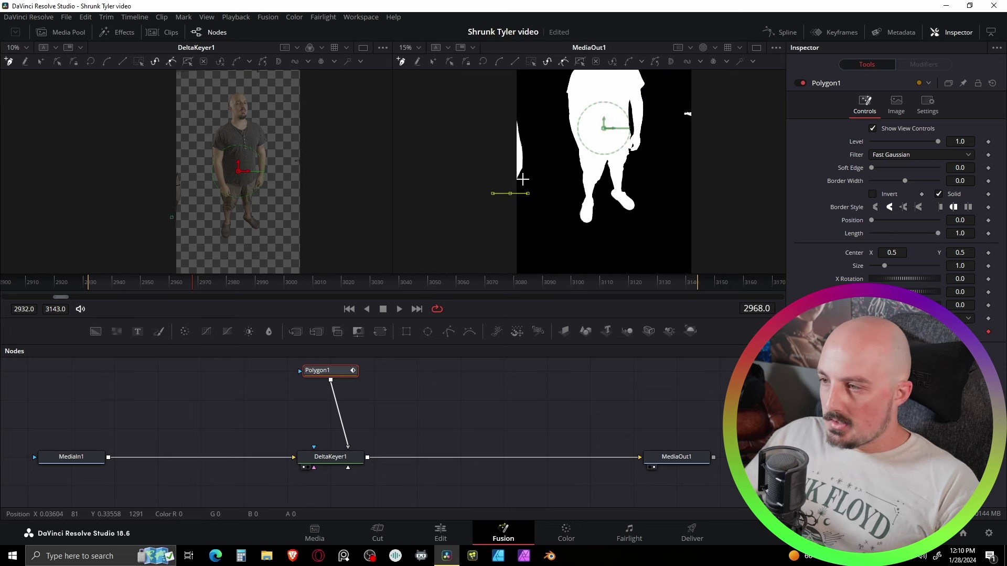
left_click(524, 147)
left_click(518, 115)
left_click(515, 99)
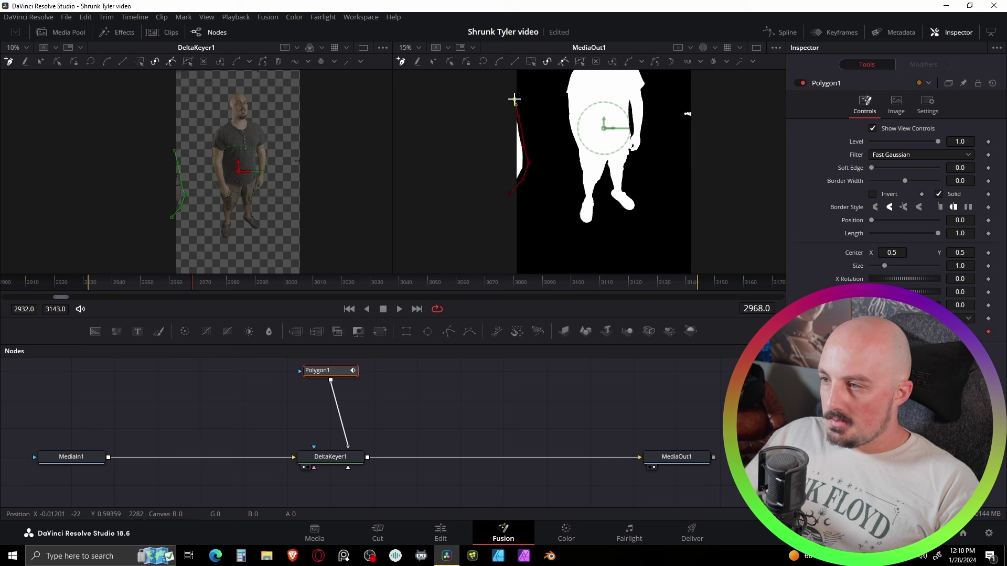
left_click_drag(504, 98, 466, 203)
left_click(474, 102)
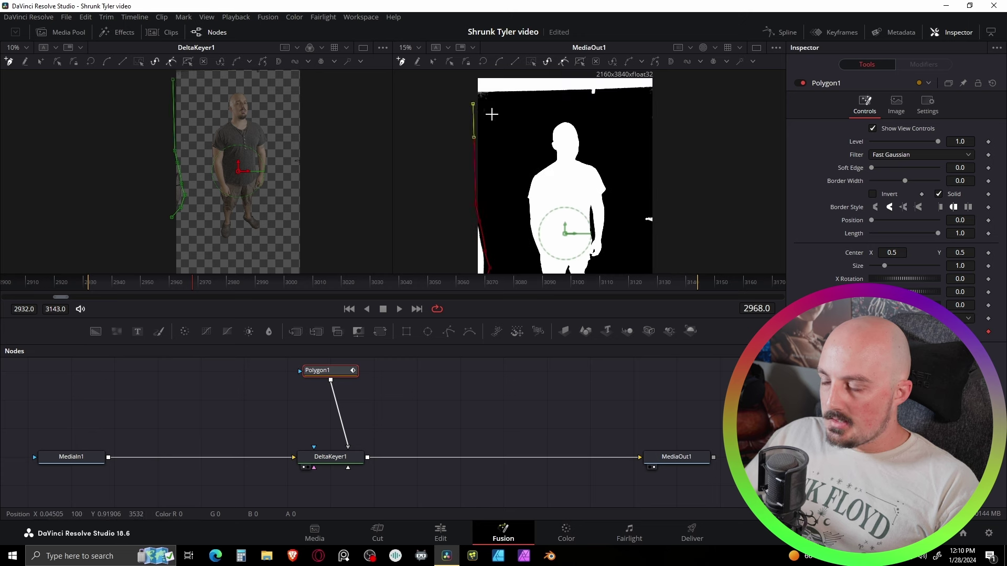
Set the Delta Keyer's low matte Threshold to 0.383 to clean the specks near the frame's upper left corner
scroll(486, 113, "up", 2)
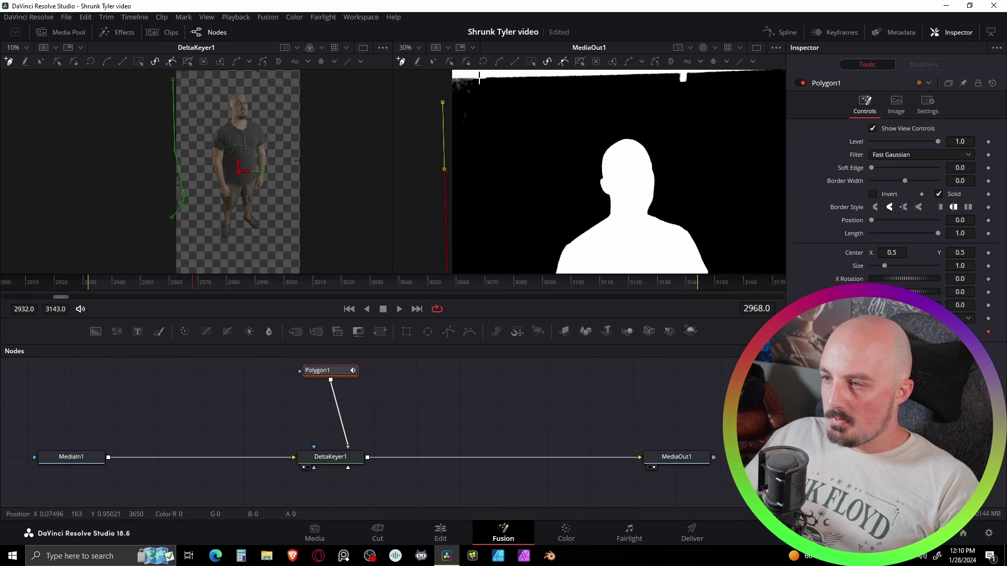
left_click_drag(477, 105, 470, 123)
left_click(330, 457)
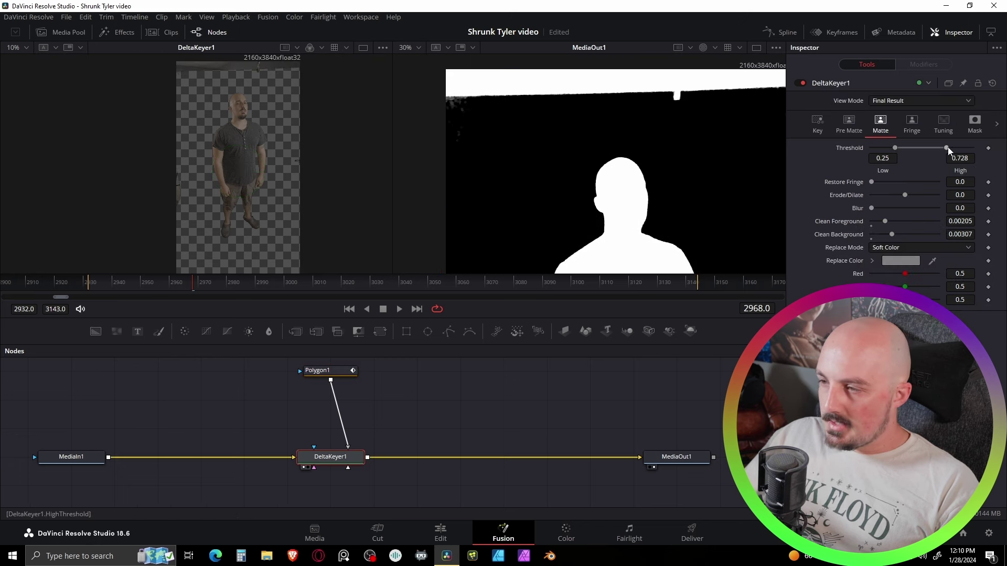
left_click_drag(895, 148, 907, 150)
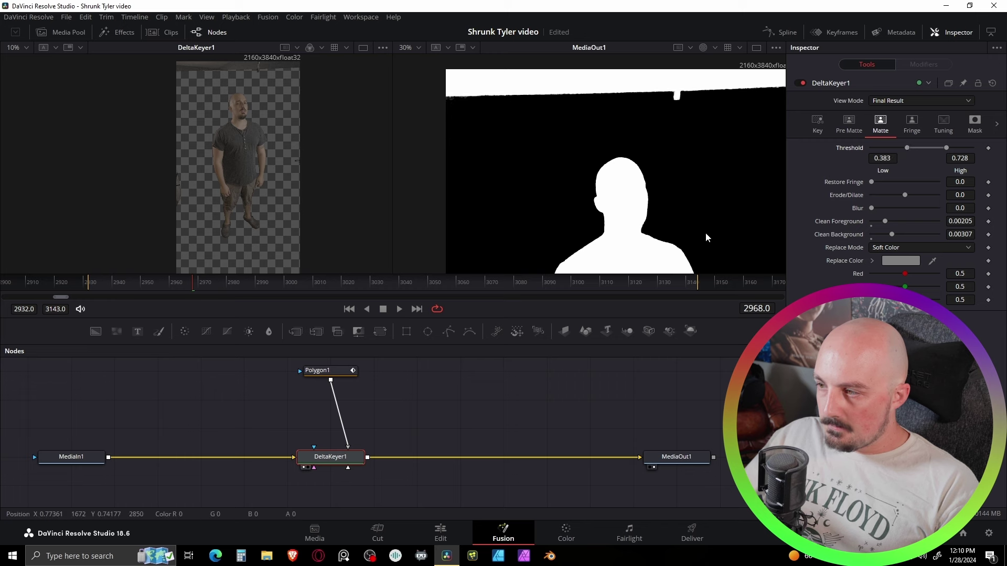
scroll(706, 232, "down", 3)
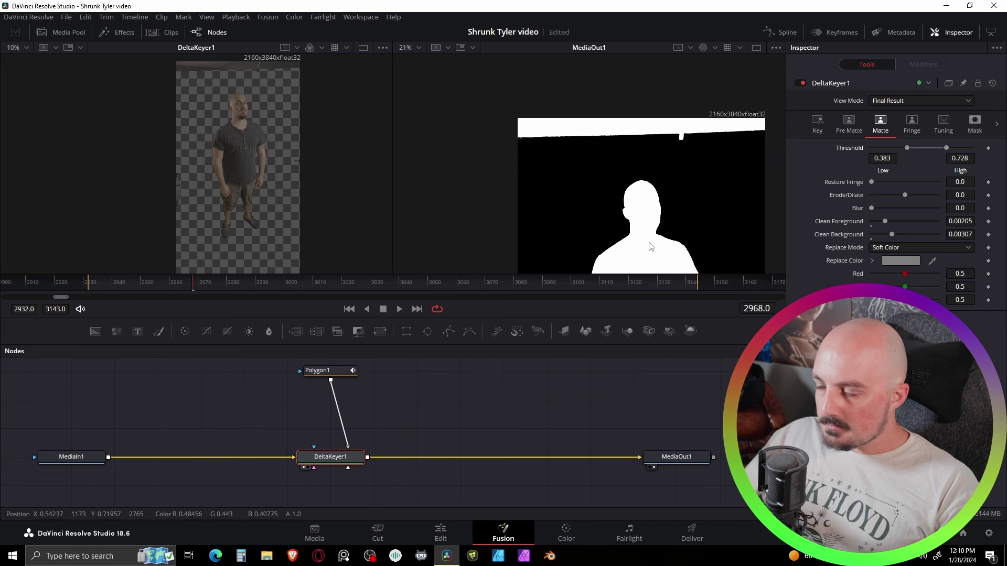
Continue the polygon mask beneath the white strip at the frame's upper edge and down the right edge, notching around the small white spot
left_click(318, 370)
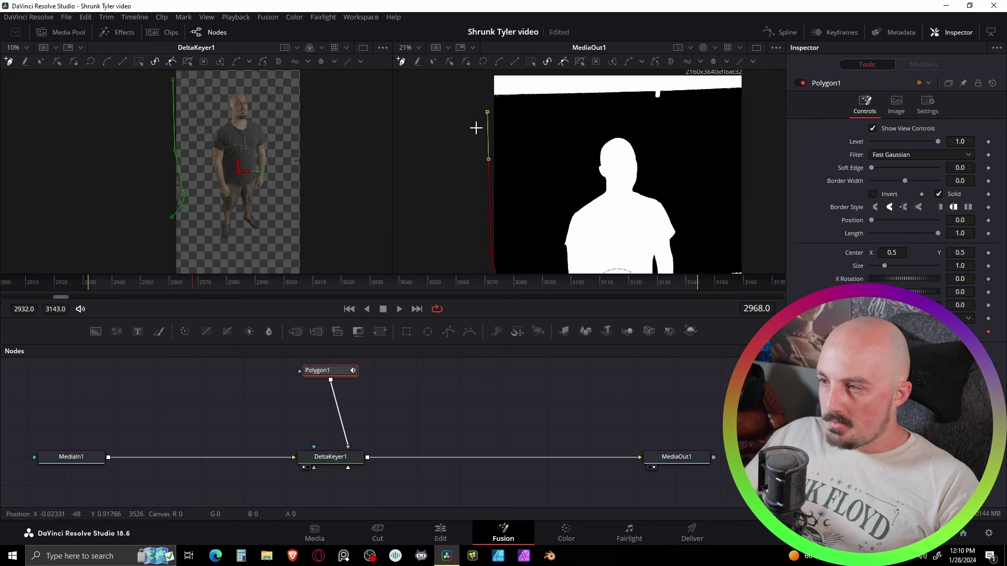
scroll(470, 146, "up", 3)
left_click_drag(471, 142, 474, 132)
left_click(506, 131)
scroll(710, 149, "down", 3)
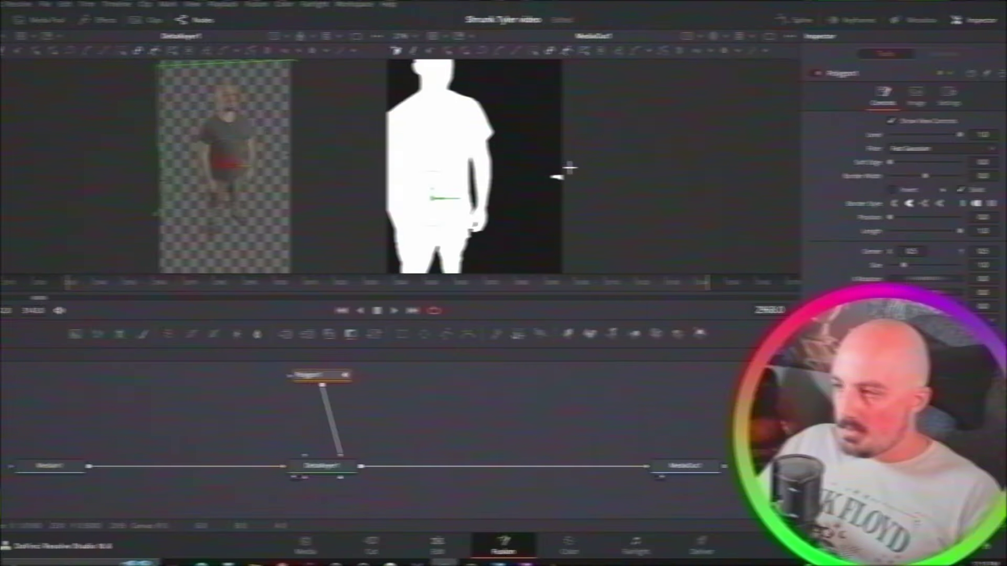
scroll(570, 168, "up", 3)
left_click(556, 162)
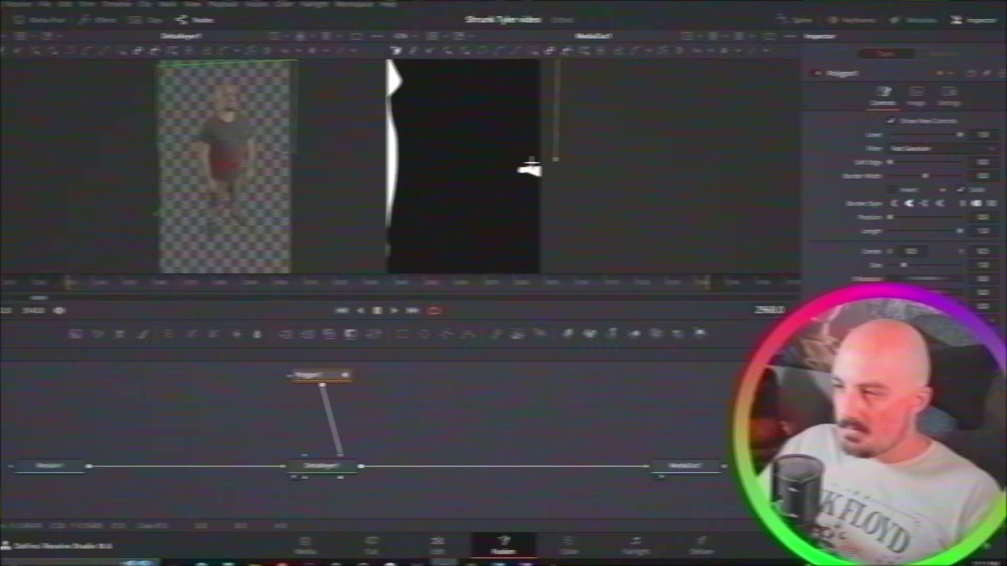
left_click(513, 166)
left_click(553, 188)
scroll(556, 188, "down", 3)
Complete the polygon mask around the frame's lower edge and back up the left side, closing the shape around the man
left_click_drag(567, 262, 580, 153)
scroll(580, 153, "down", 2)
left_click(649, 231)
left_click(438, 236)
left_click(432, 167)
left_click(451, 115)
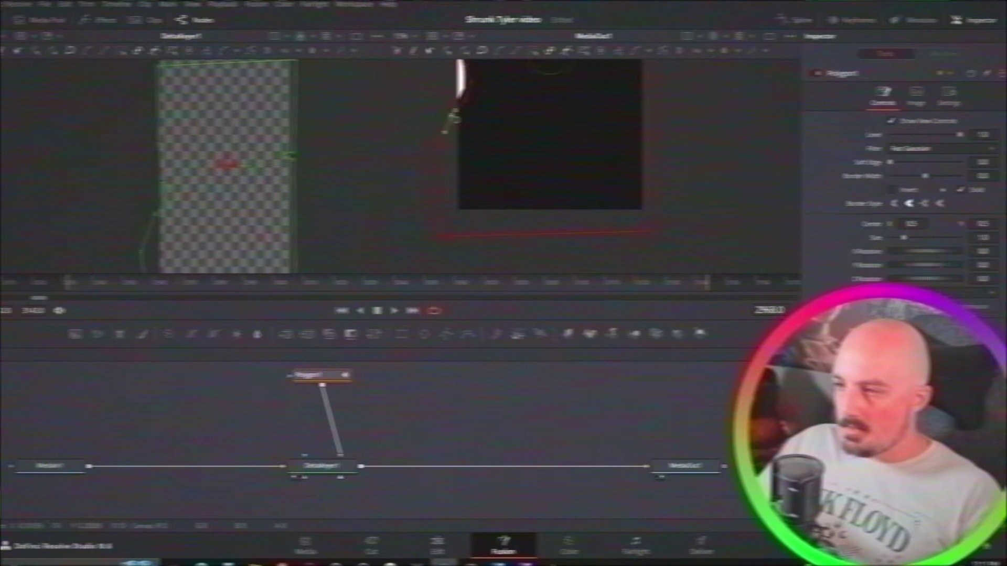
left_click_drag(539, 88, 495, 186)
scroll(481, 209, "down", 2)
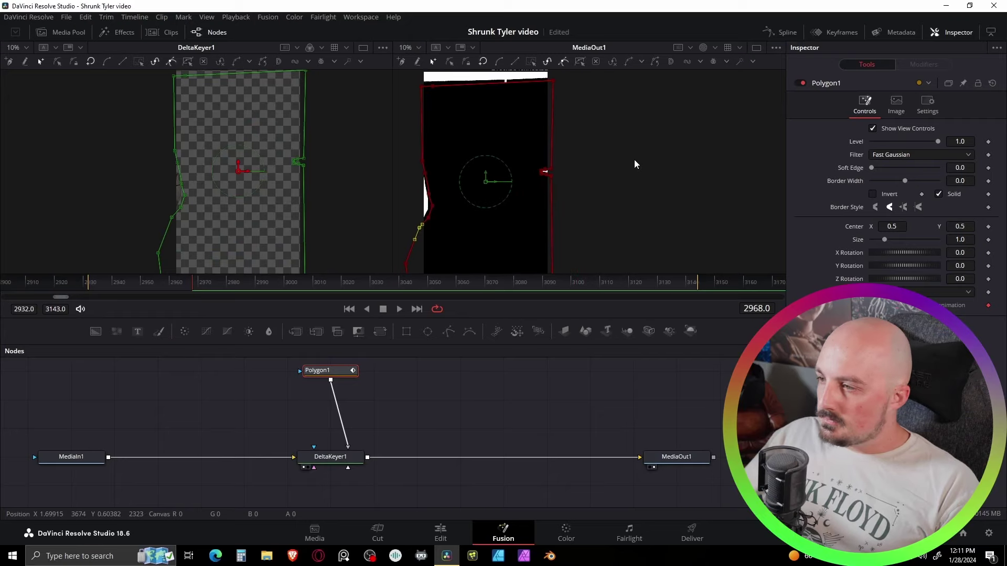
Invert the Polygon1 mask so the garbage matte removes everything outside the shape and keeps the man
left_click(572, 372)
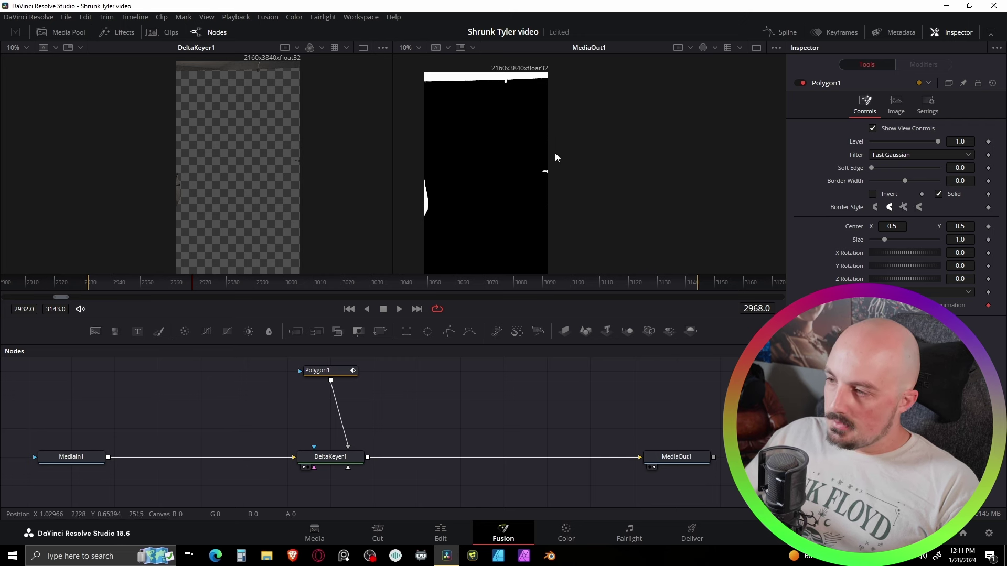
left_click_drag(605, 189, 613, 156)
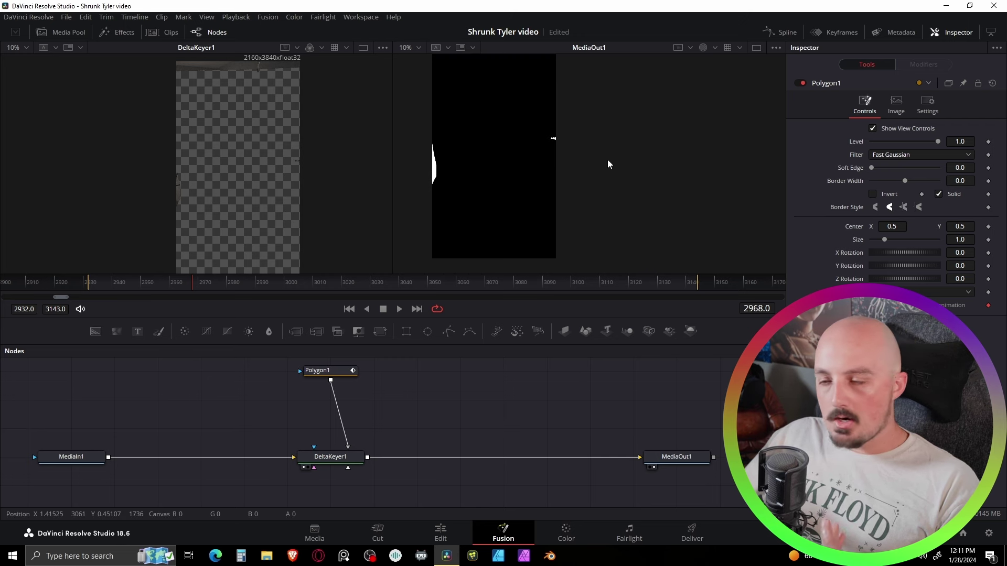
scroll(618, 195, "up", 2)
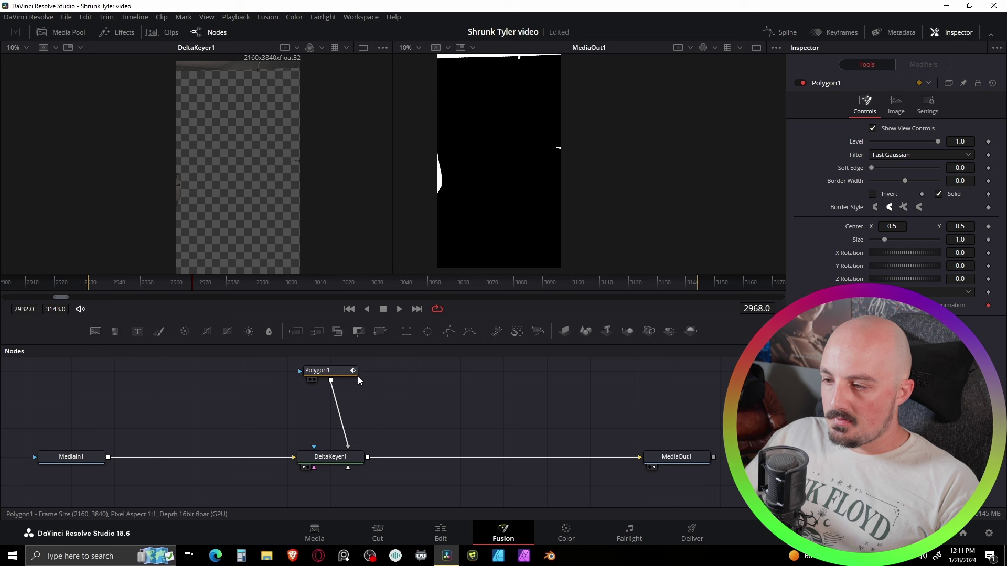
left_click(329, 372)
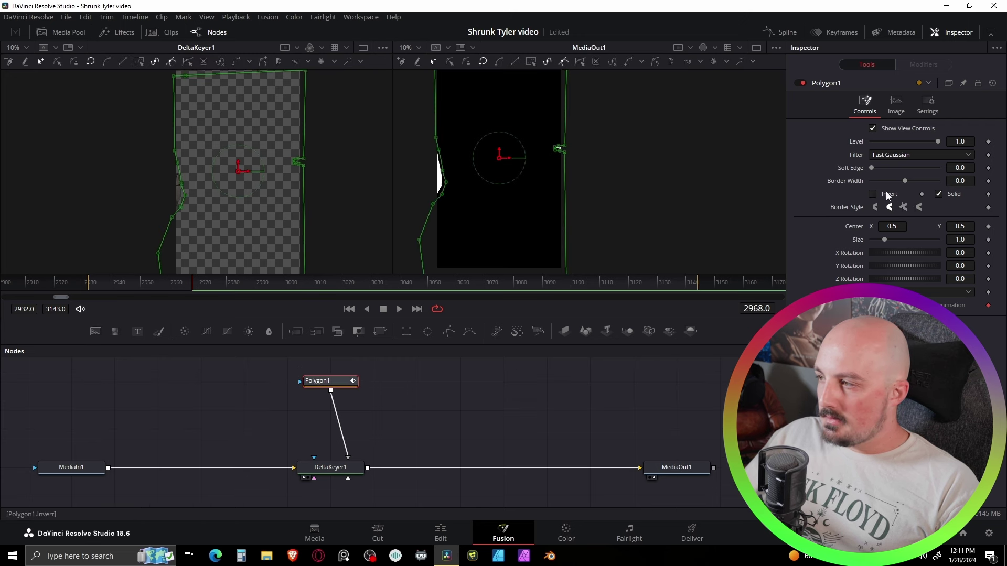
left_click(872, 194)
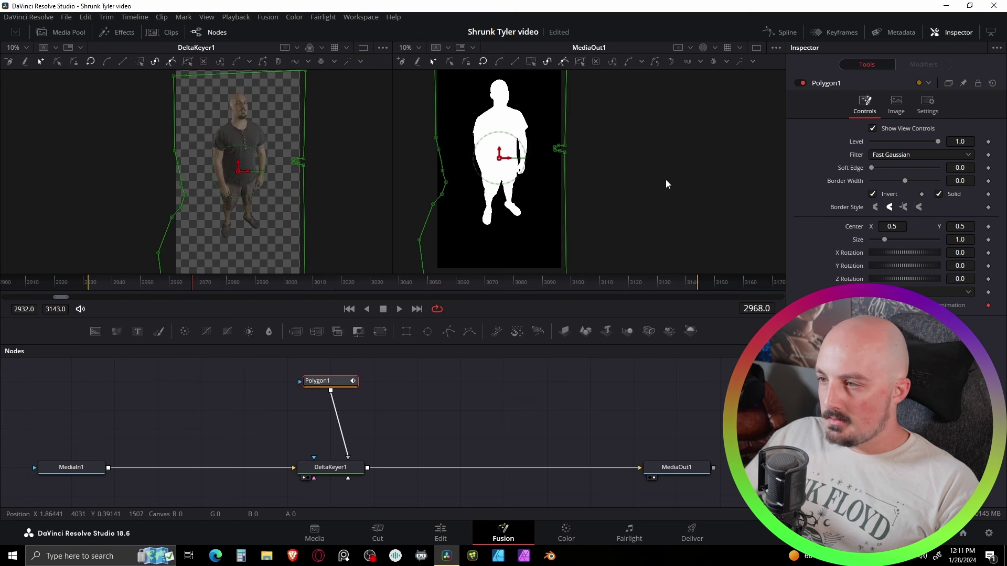
Show the keyed result in colour instead of its alpha and closely inspect the matte edges around the man's shoulder, ear and head
left_click(651, 400)
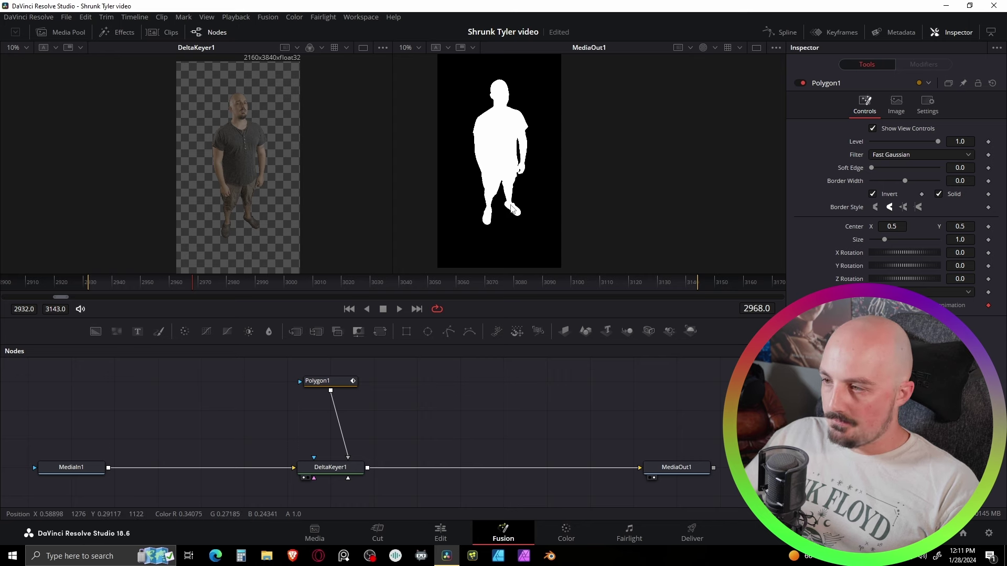
key("c")
scroll(469, 156, "up", 10)
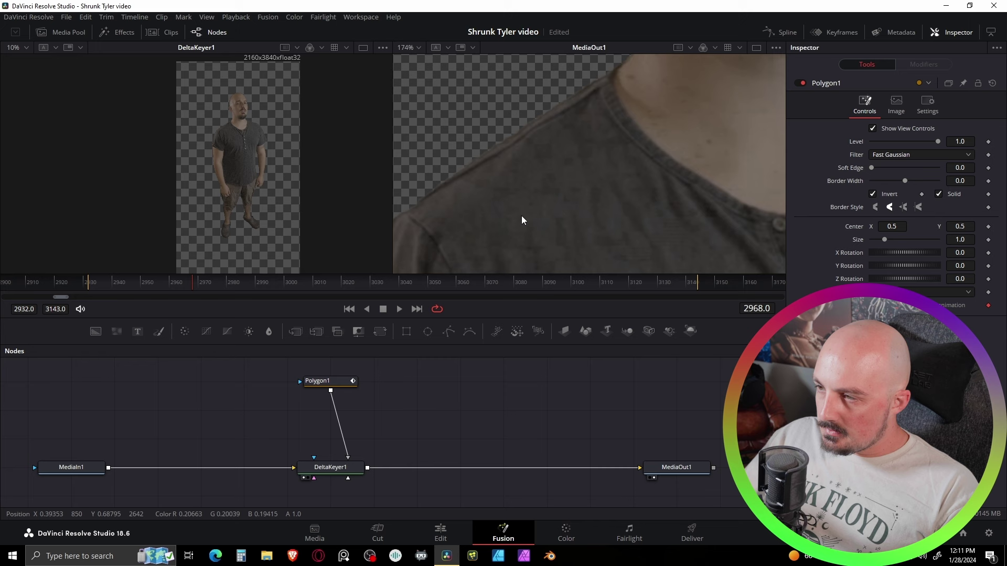
scroll(546, 213, "down", 3)
left_click_drag(623, 124, 594, 237)
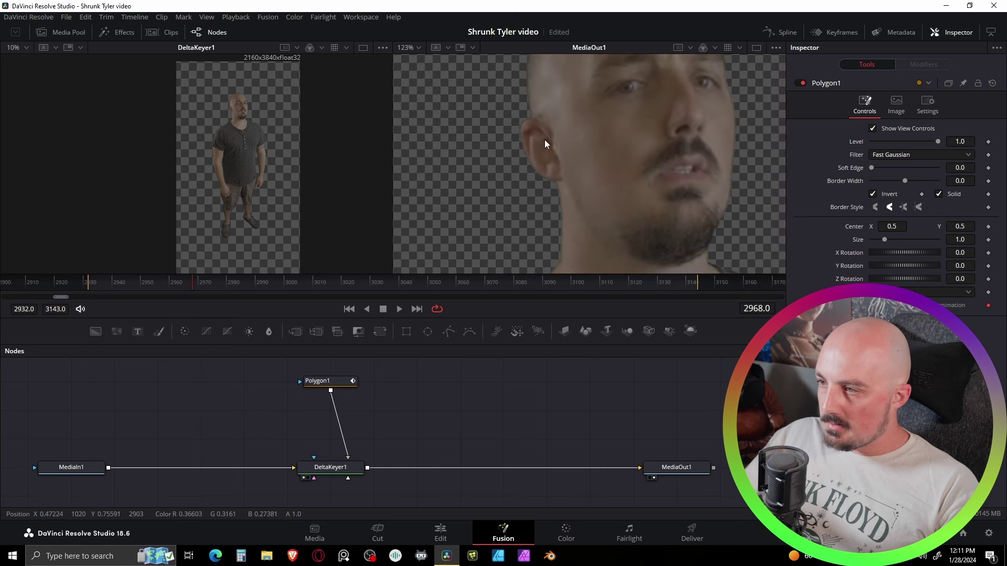
scroll(533, 114, "up", 6)
left_click_drag(541, 108, 556, 137)
scroll(544, 224, "up", 1)
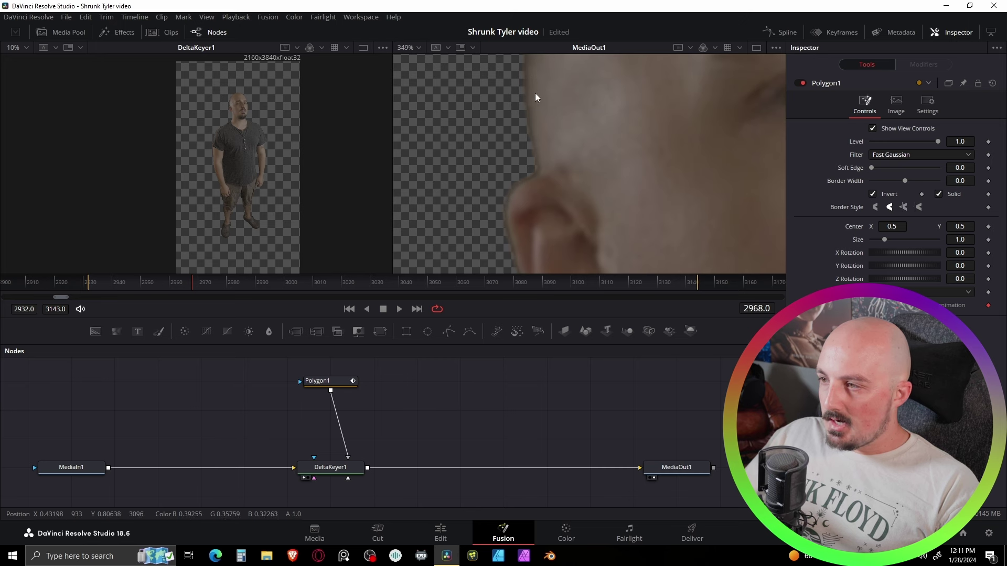
left_click_drag(535, 93, 555, 121)
scroll(545, 171, "up", 2)
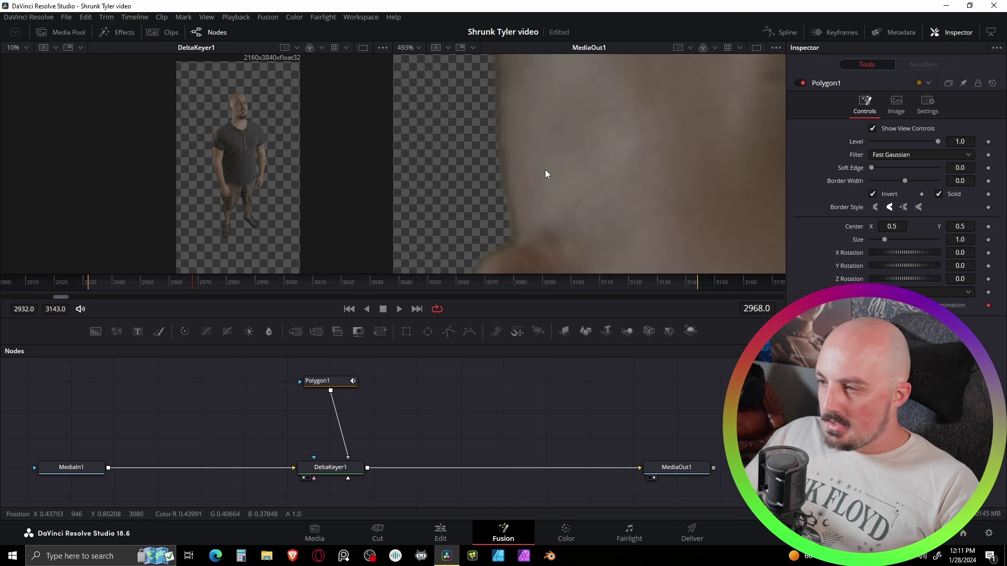
scroll(550, 214, "down", 1)
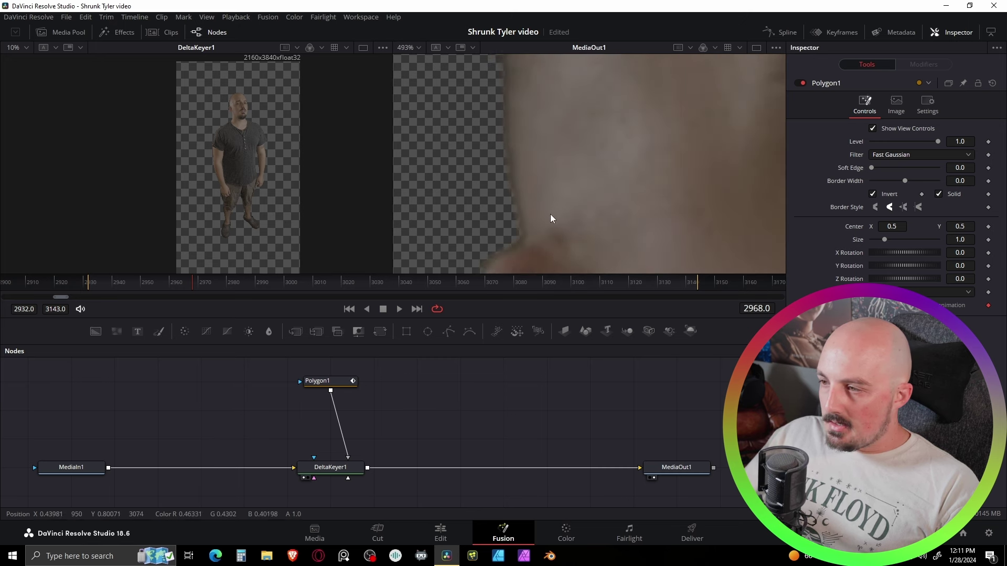
Set the Delta Keyer's matte Erode/Dilate to -0.00074 to tighten the edge around the man's head
left_click(325, 467)
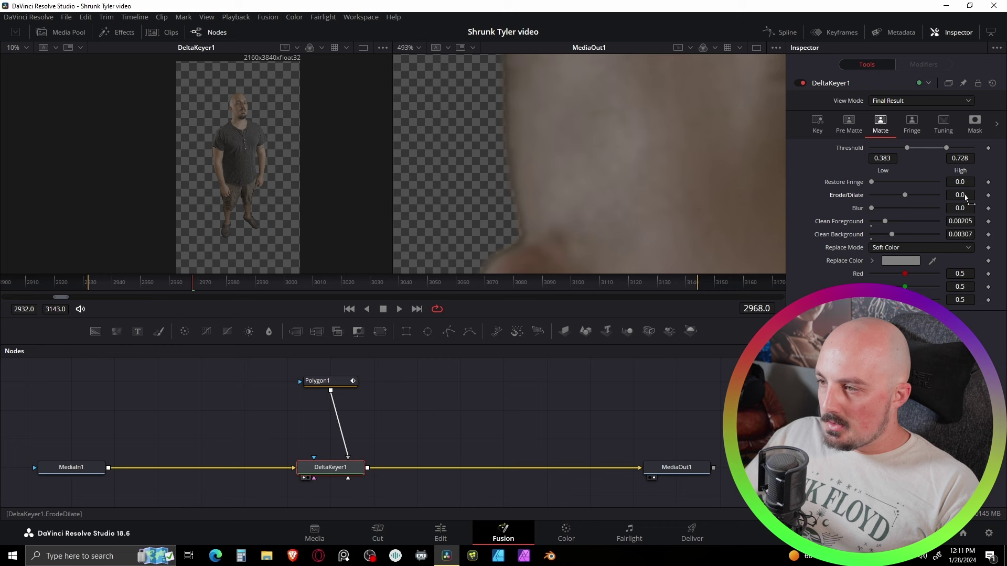
left_click_drag(967, 198, 964, 198)
scroll(593, 231, "down", 6)
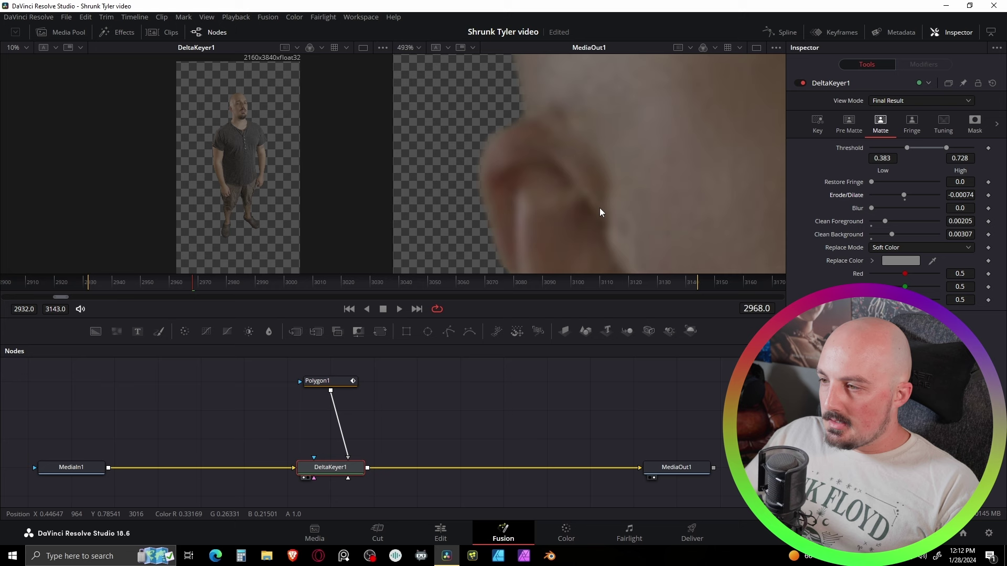
scroll(633, 205, "up", 5)
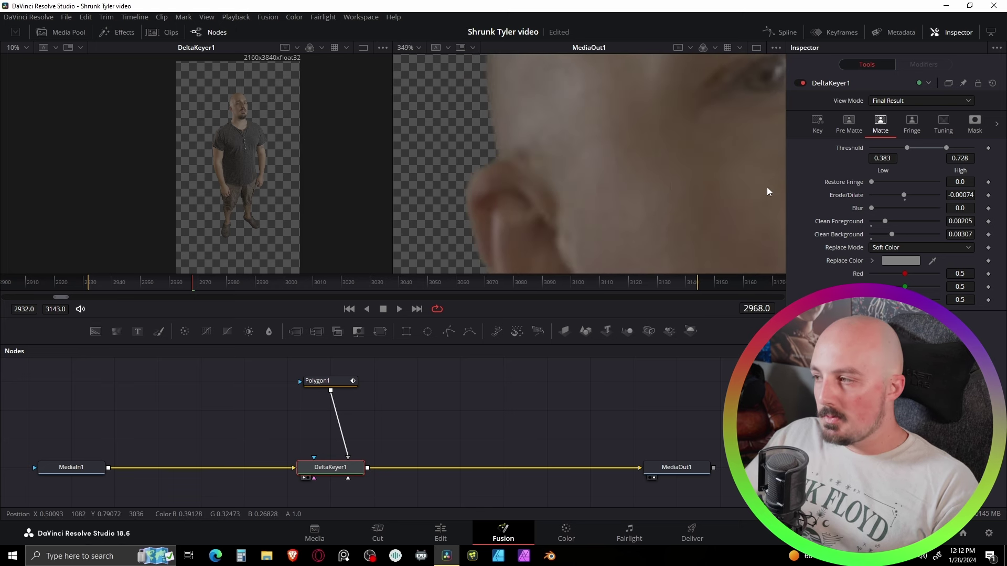
Set the Delta Keyer's matte Restore Fringe to 0.00037 and check the edge around the head
left_click_drag(960, 182, 961, 182)
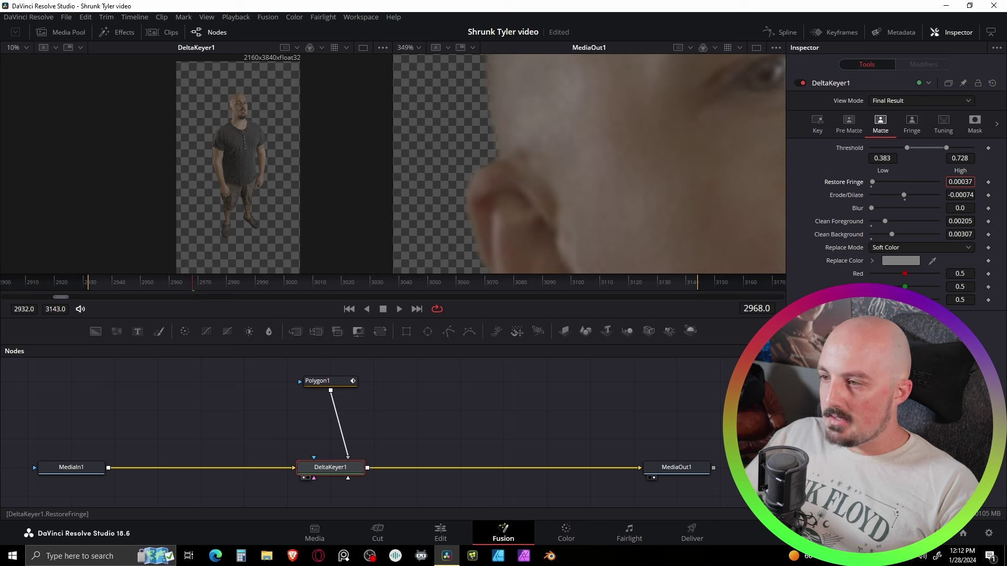
left_click_drag(962, 182, 962, 182)
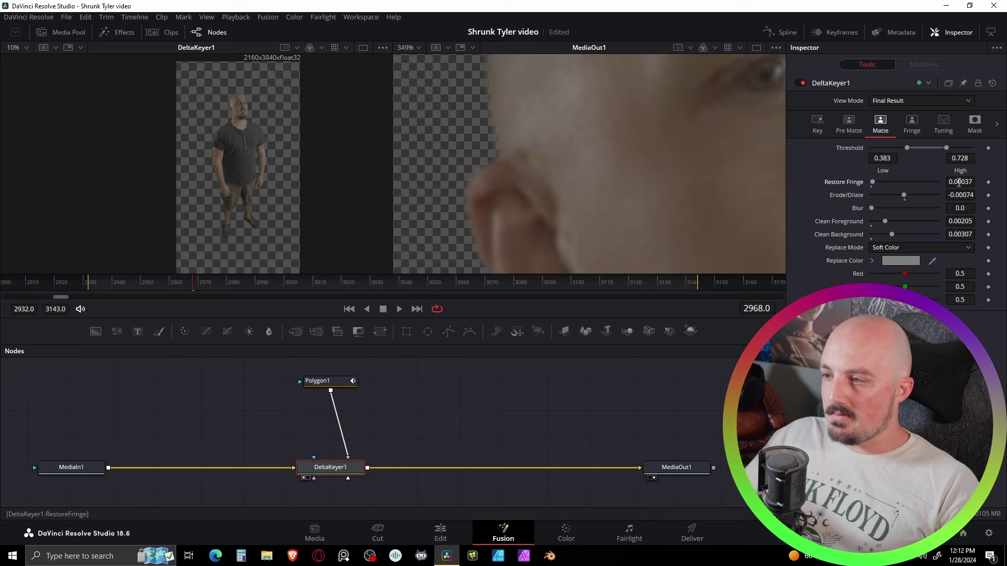
scroll(580, 181, "down", 5)
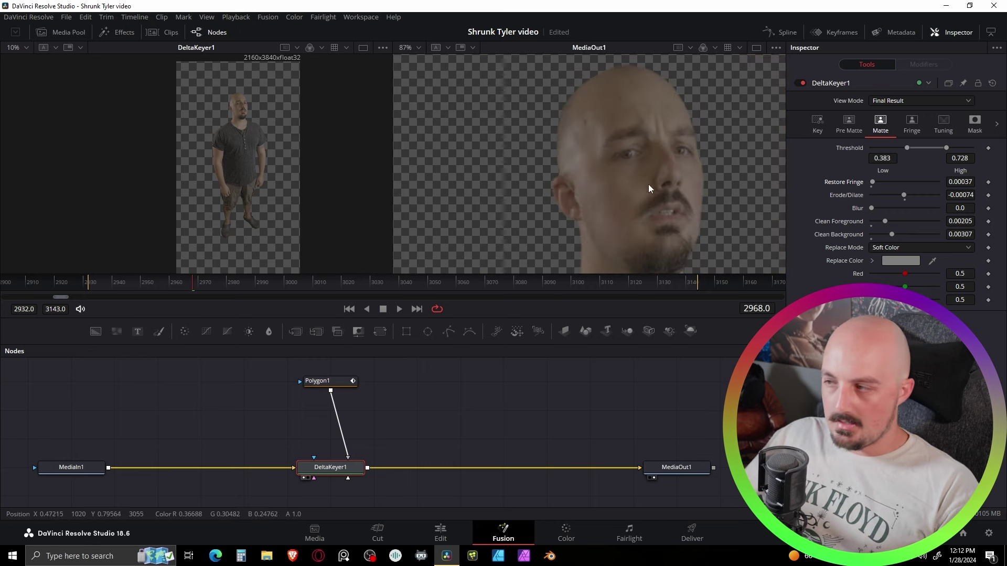
key("ctrl+f")
On the Edit page, review the keyed C0278.MP4 and move it to a new Video 2 track above the start of C0292.MP4
left_click(440, 534)
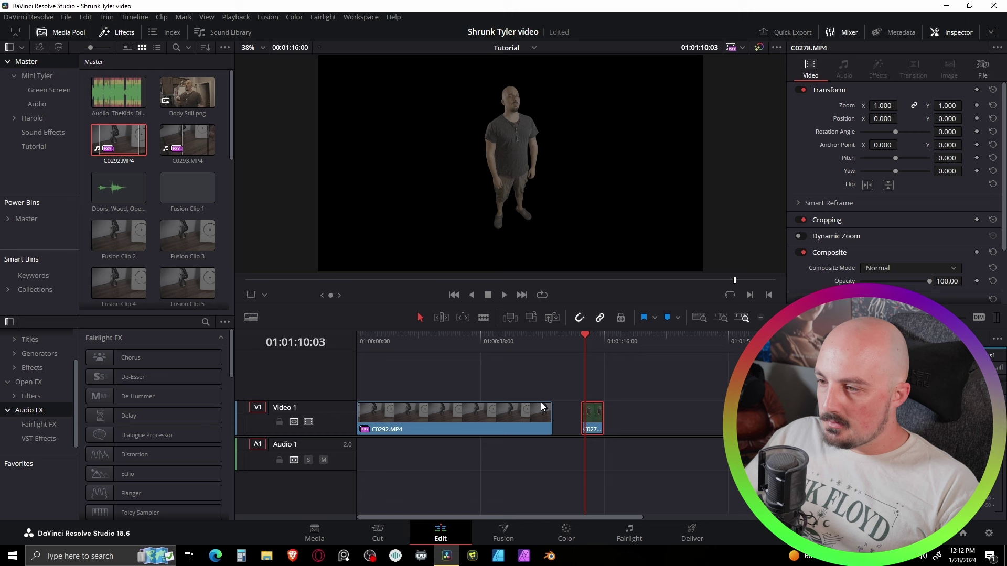
scroll(554, 215, "up", 3)
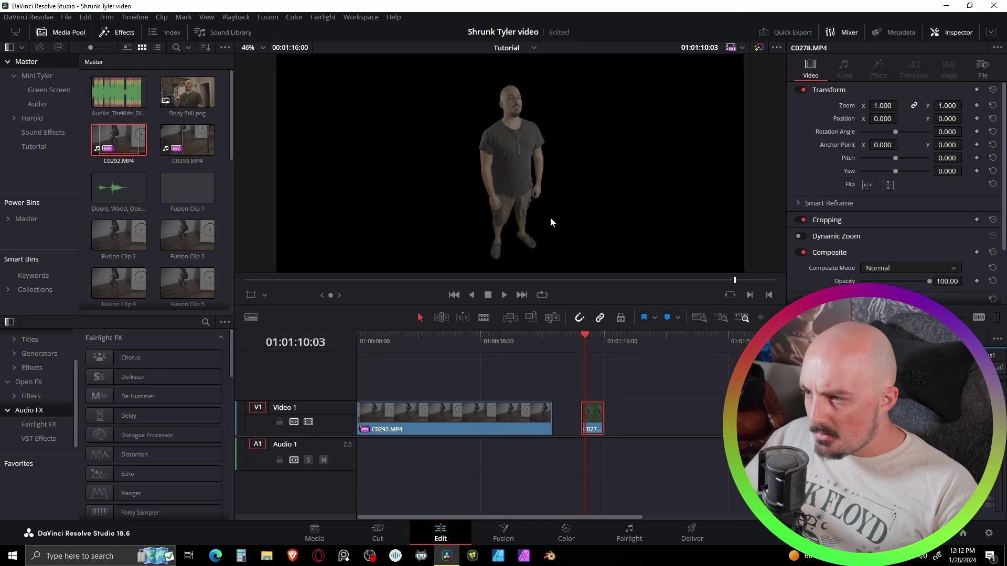
left_click_drag(585, 344, 602, 351)
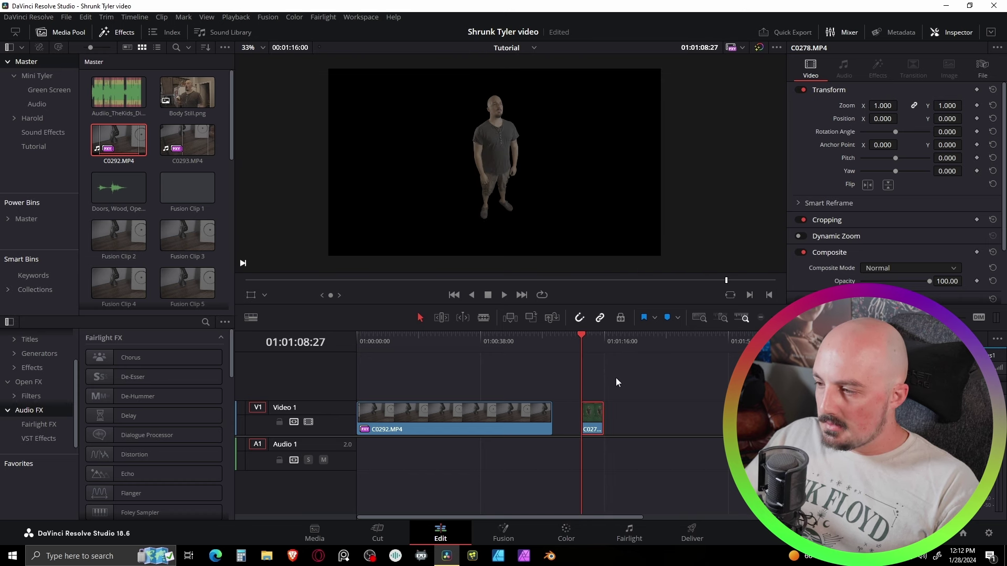
left_click_drag(594, 414, 335, 367)
scroll(422, 381, "up", 2)
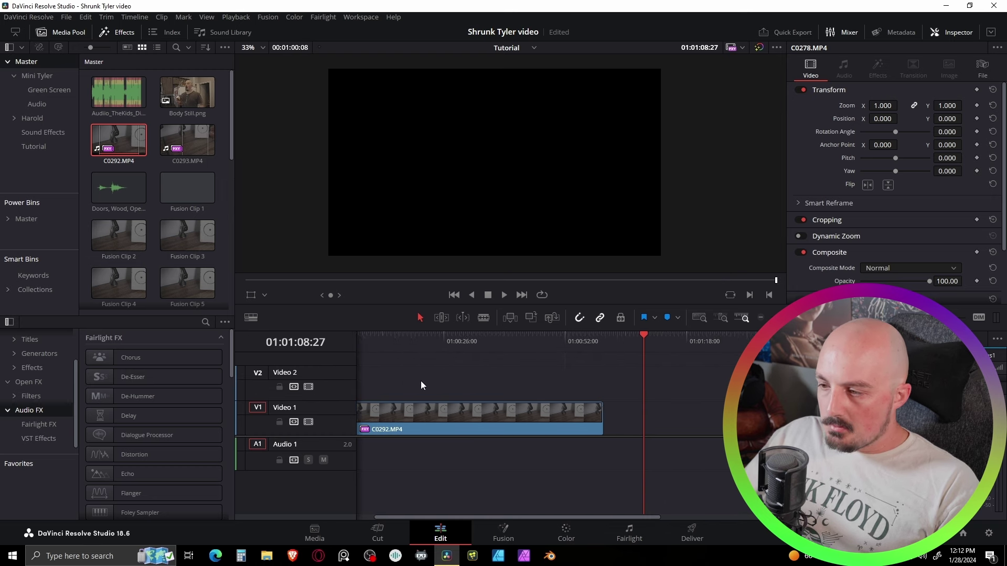
scroll(420, 381, "down", 2)
left_click(358, 345)
scroll(407, 360, "up", 4)
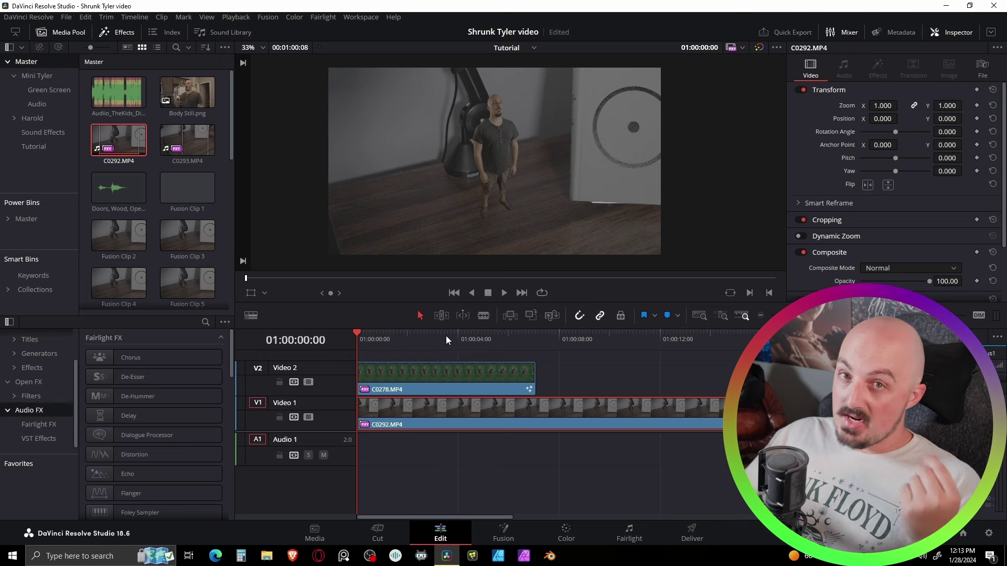
Split C0292.MP4 at the end of the keyed clip, 01:00:07:03, and move the remainder further along Video 1
left_click(533, 344)
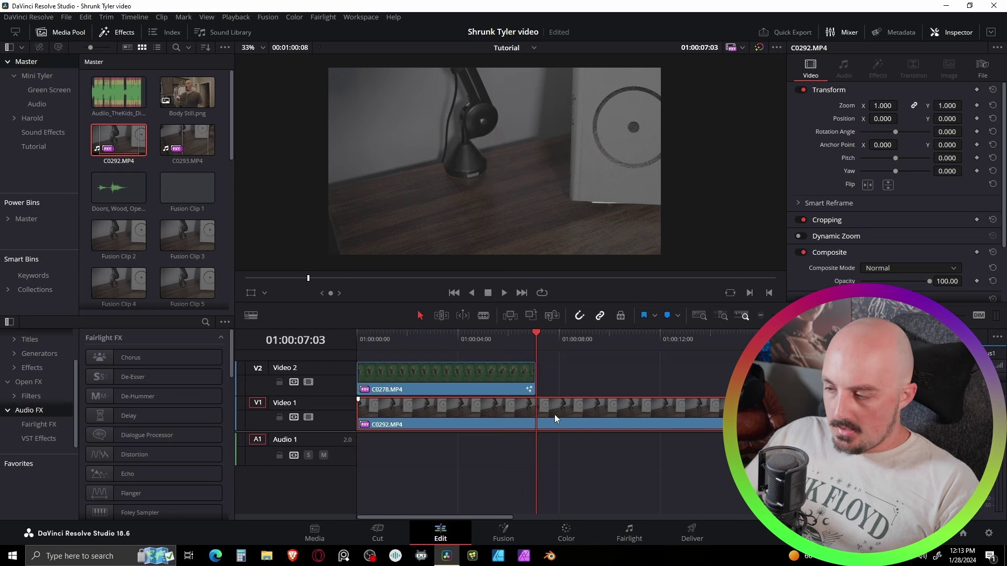
key("ctrl+b")
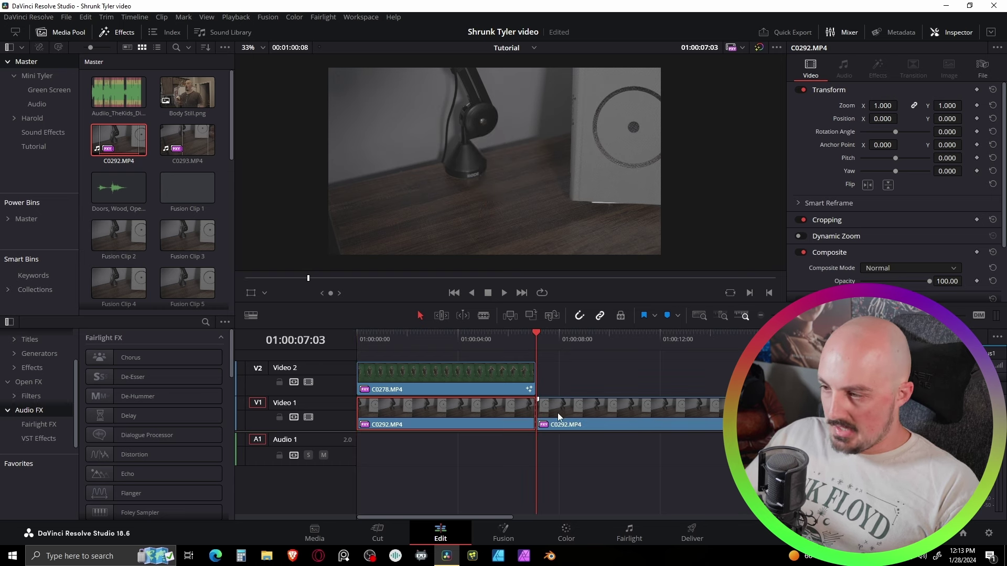
left_click_drag(558, 413, 673, 413)
Combine the stacked C0278.MP4 and C0292.MP4 clips at the timeline's start into a new Fusion clip
left_click_drag(527, 413, 509, 405)
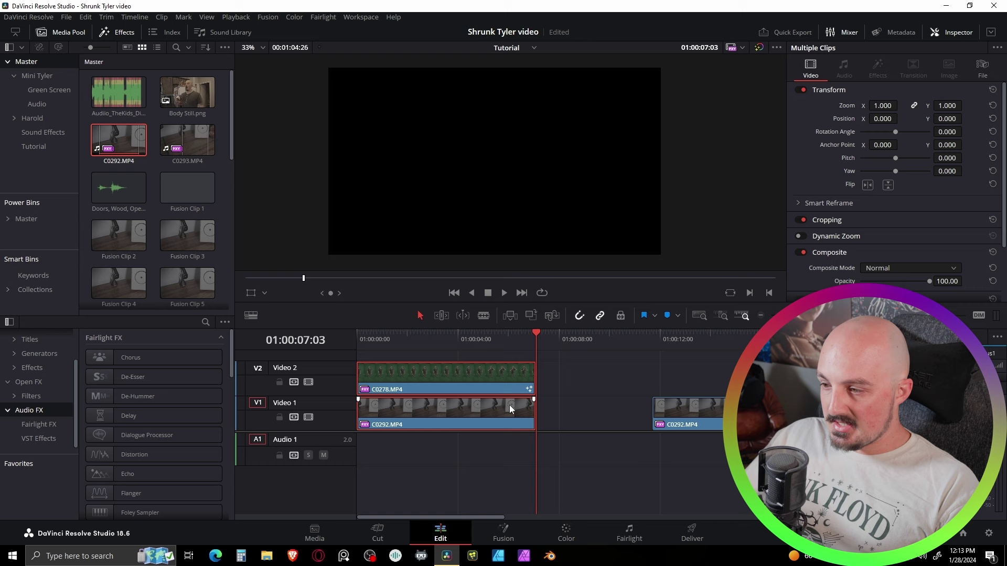
left_click(444, 350)
left_click_drag(561, 370, 507, 428)
right_click(468, 380)
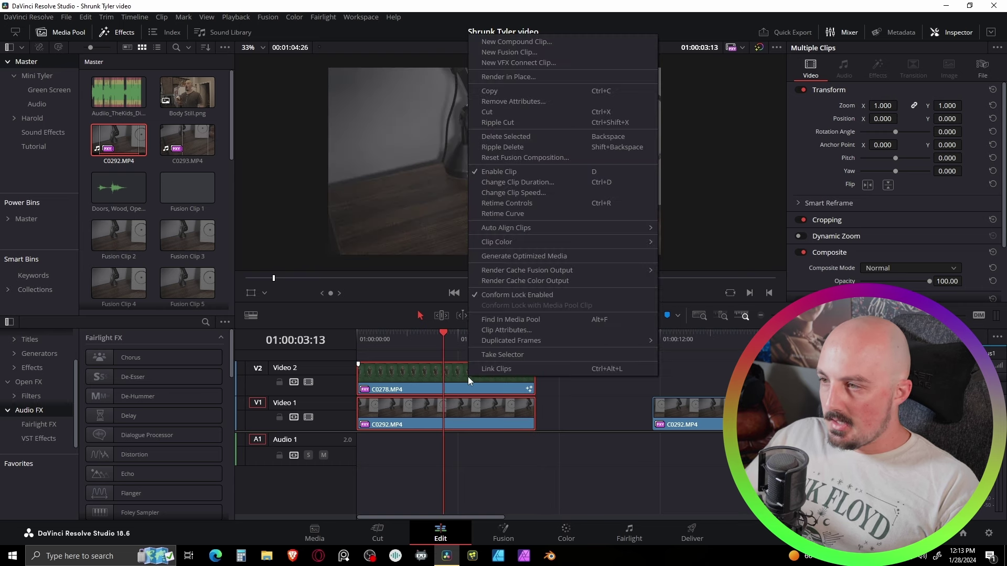
left_click(527, 52)
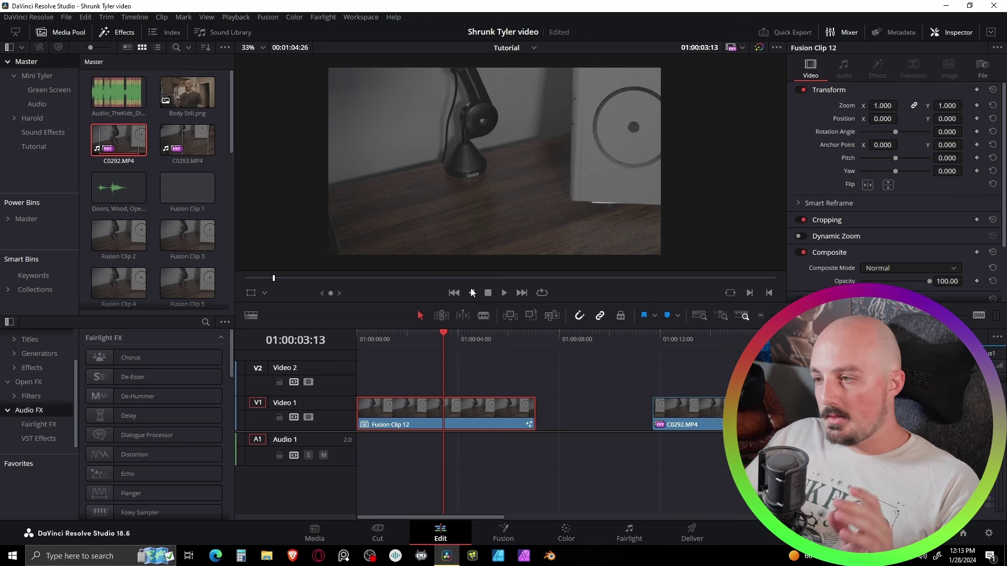
Open the new Fusion clip on the Fusion page and arrange MediaIn2 above Merge1 with MediaIn1 in line before it
left_click(504, 533)
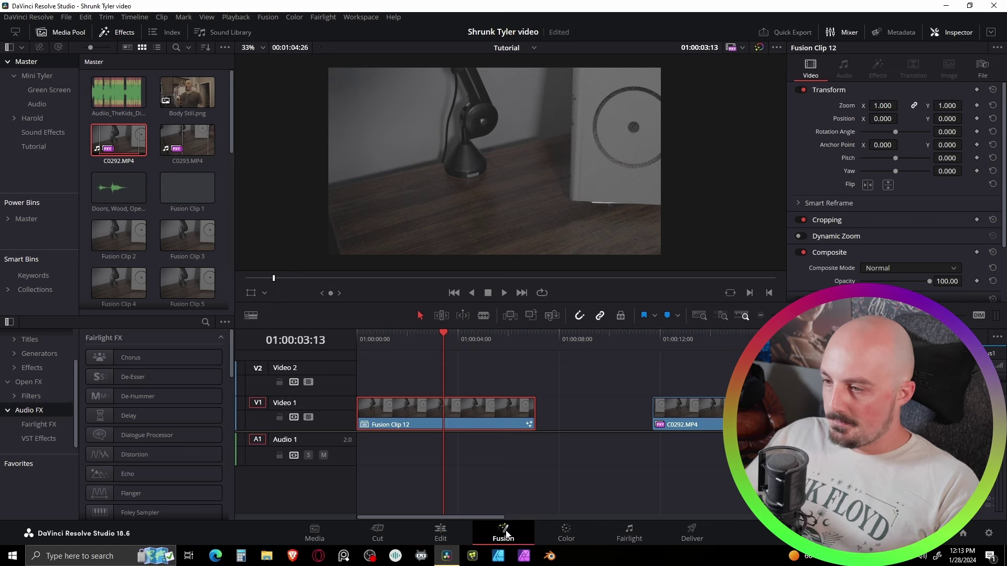
left_click(115, 414)
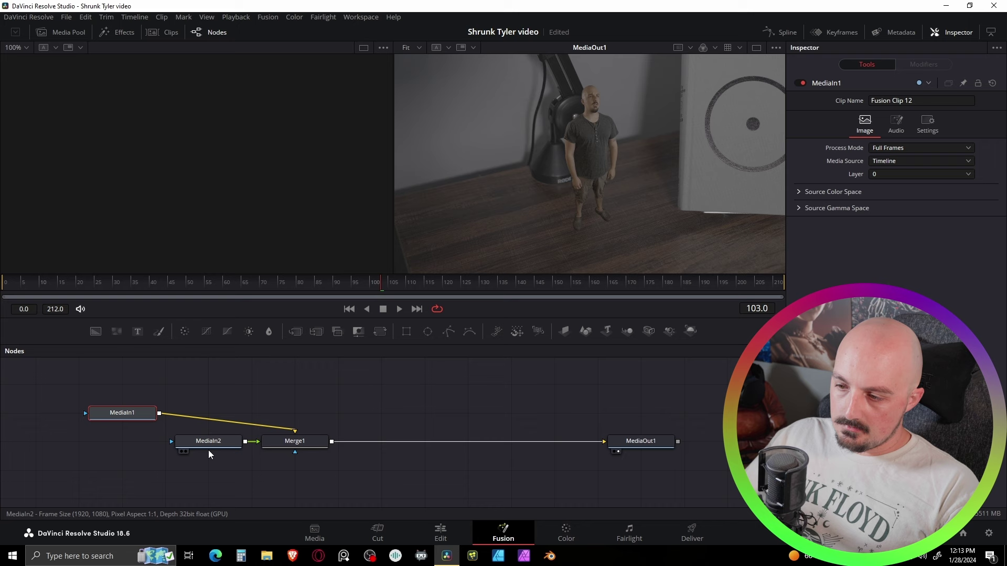
left_click_drag(209, 451, 295, 394)
left_click_drag(139, 412, 138, 439)
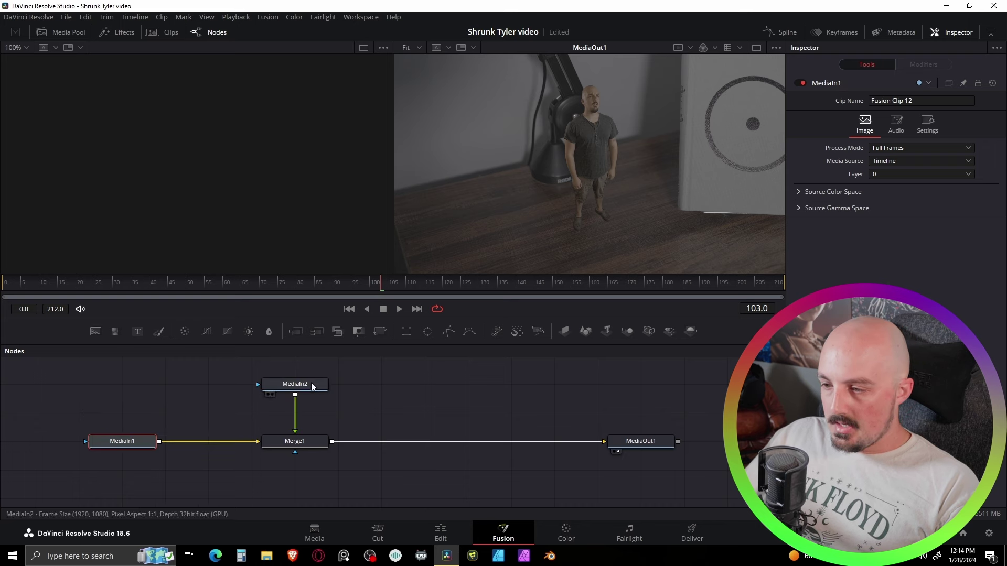
left_click_drag(379, 384, 384, 423)
left_click_drag(317, 424, 317, 396)
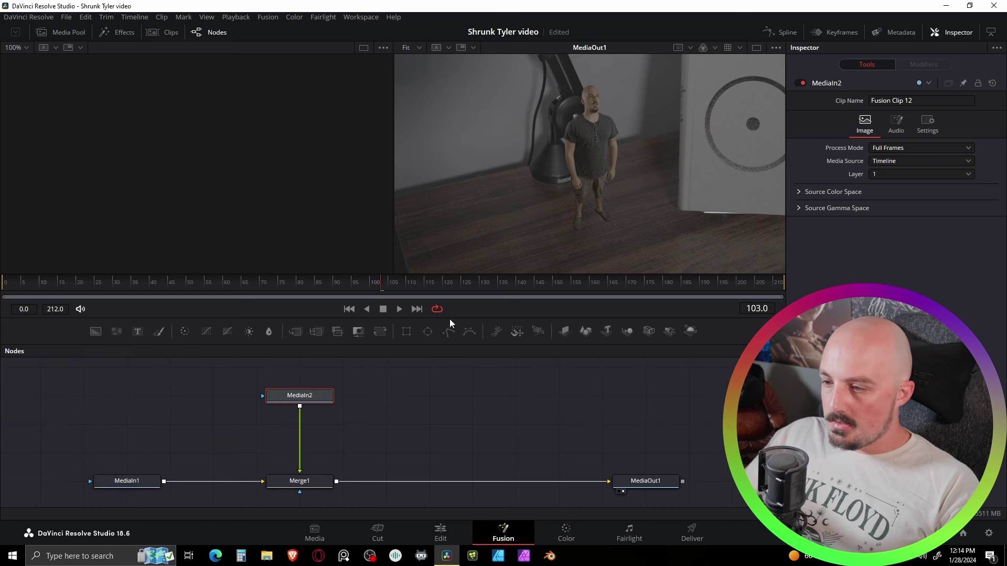
Show MediaIn2 in the first viewer and MediaOut1 in the second viewer
key("1")
key("2")
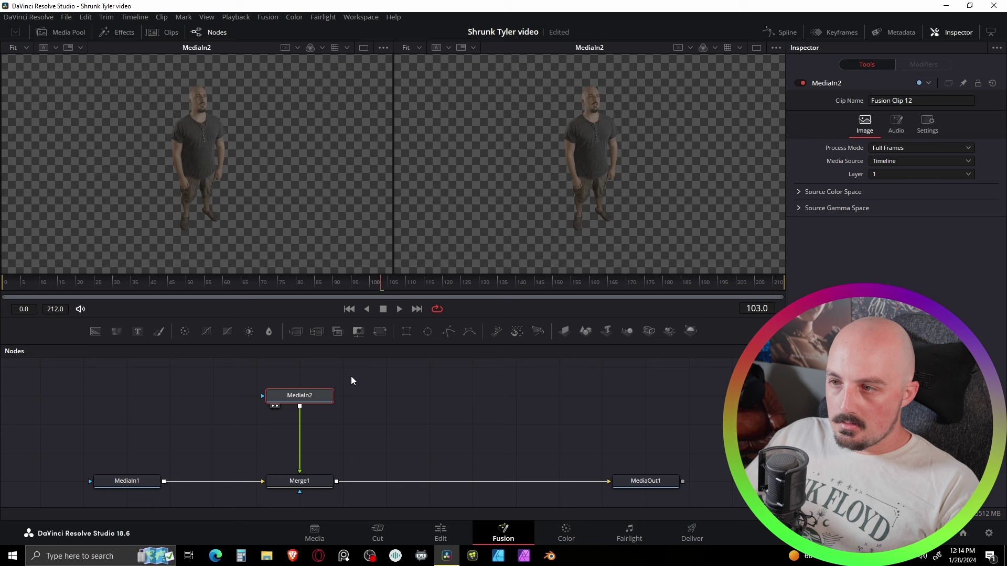
left_click(643, 481)
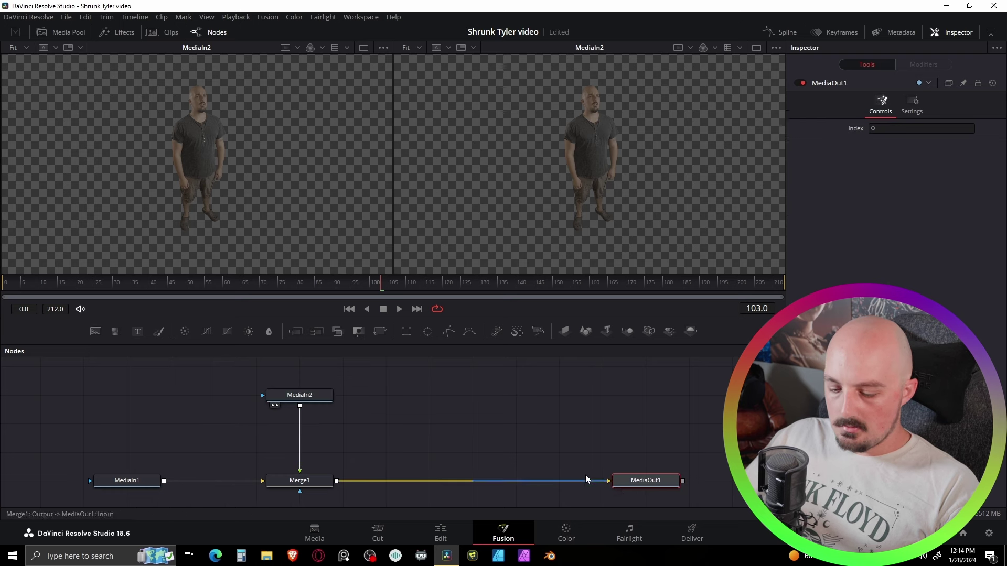
key("2")
Rename MediaIn2 with the filmed man's first name in capitals and rename MediaIn1 as BG
left_click(301, 403)
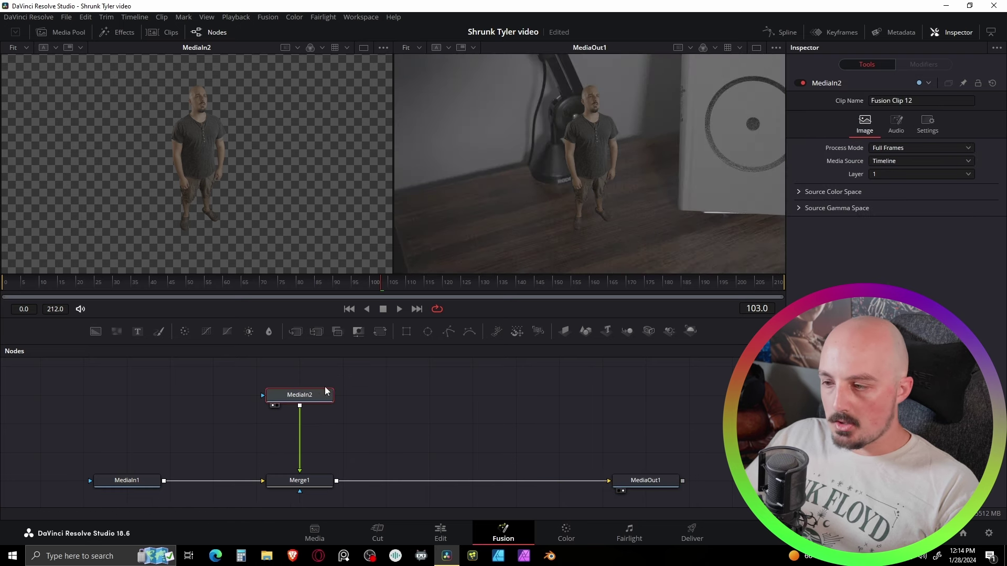
key("F2")
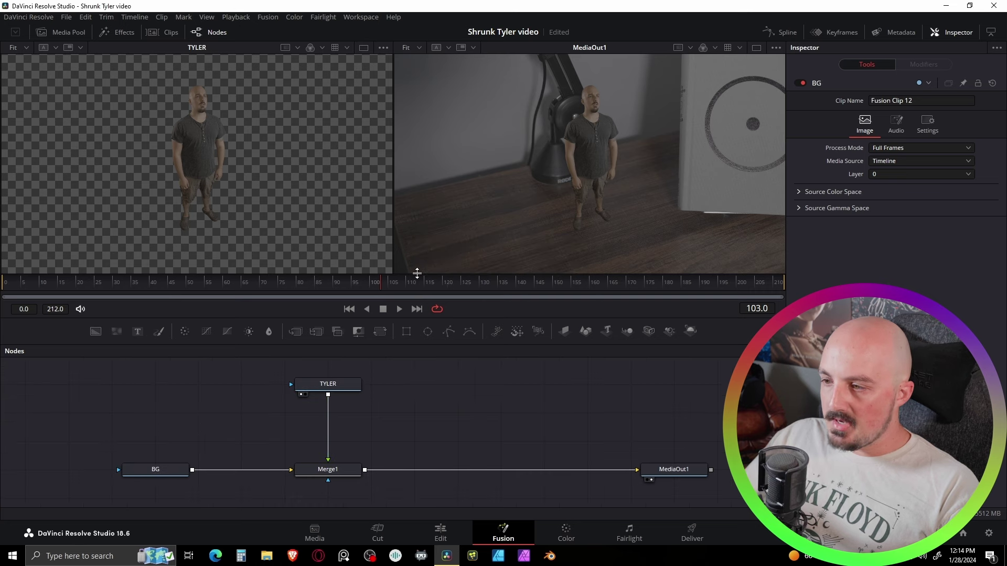
mouse_move(418, 272)
left_mouse_down()
mouse_move(419, 257)
mouse_move(416, 272)
left_mouse_up()
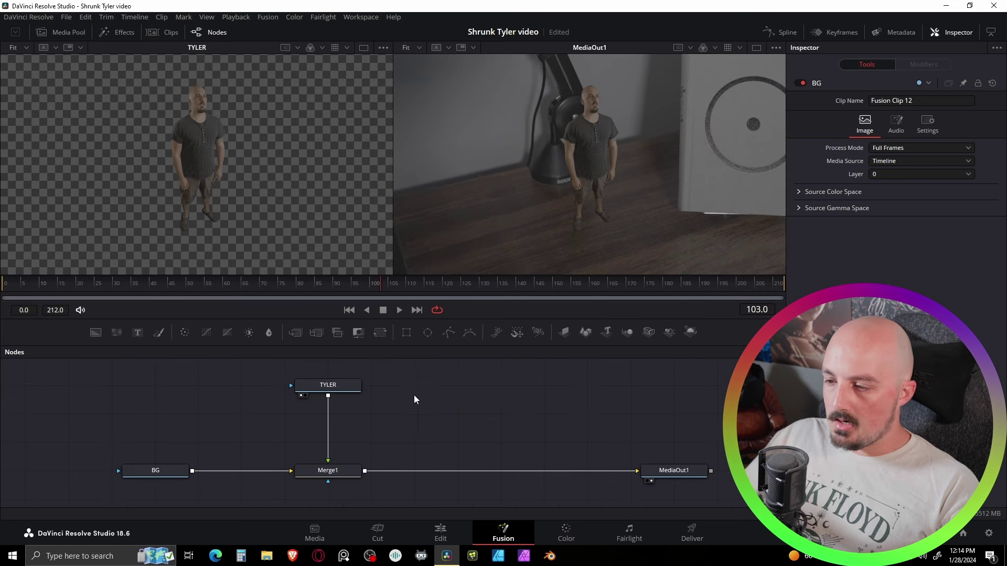
Space BG away from Merge1, and pull Merge1 with its foreground input out of the flow so BG feeds MediaOut1 directly
left_click_drag(402, 399, 442, 400)
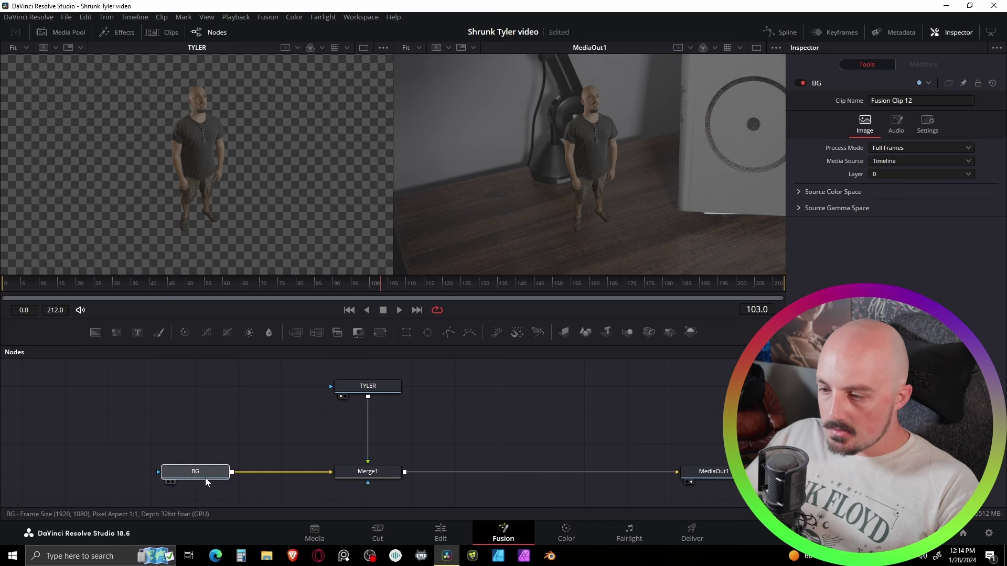
left_click_drag(207, 479, 120, 479)
mouse_move(440, 366)
left_mouse_down()
mouse_move(375, 462)
mouse_move(385, 476)
left_mouse_up()
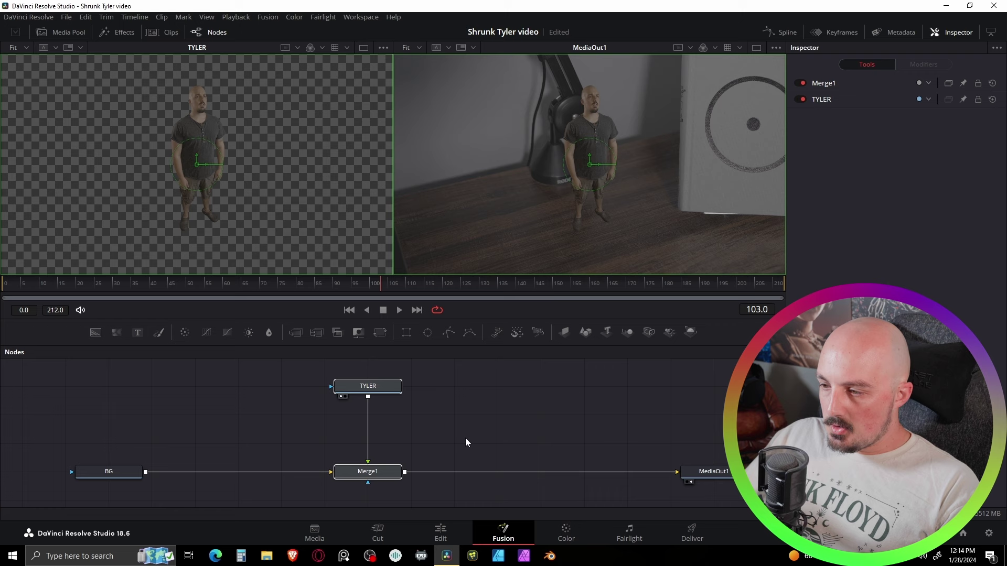
scroll(465, 439, "down", 2)
left_click_drag(436, 446, 384, 485)
scroll(358, 481, "down", 2)
mouse_move(414, 401)
left_mouse_down()
mouse_move(346, 478)
mouse_move(449, 410)
mouse_move(79, 426)
left_mouse_up()
left_click(80, 426)
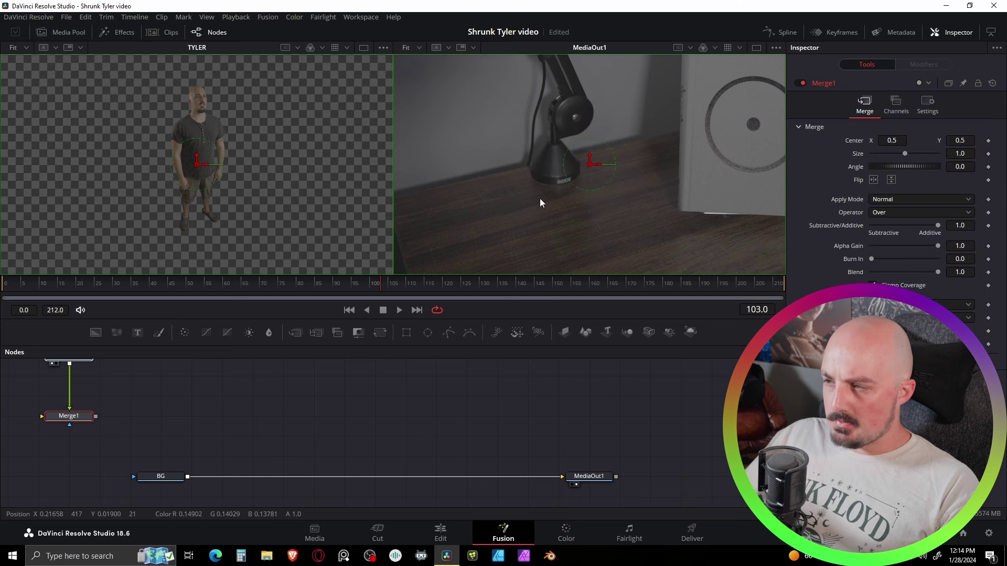
left_click_drag(335, 441, 379, 468)
left_click(268, 439)
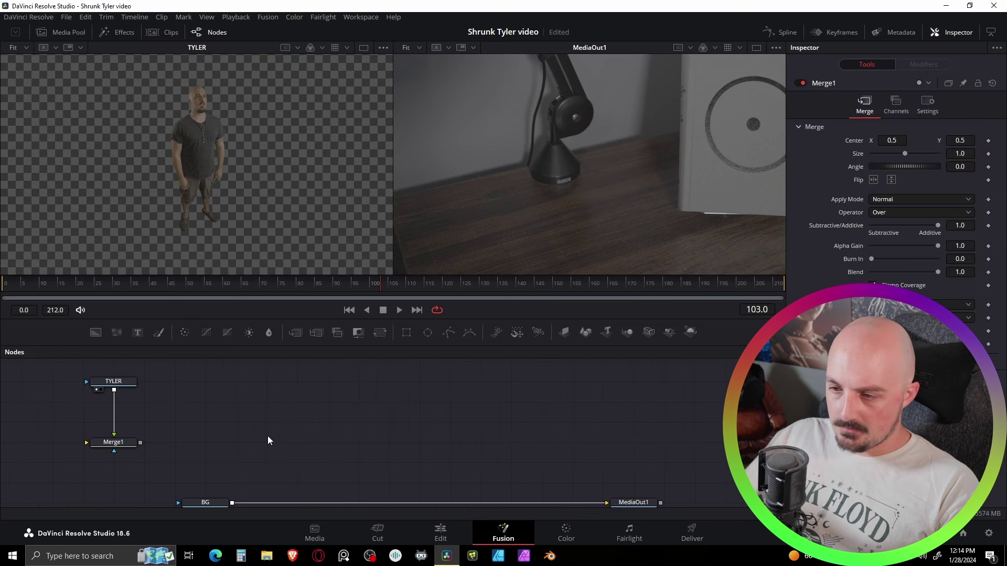
Delete the disconnected Merge1 and connect the filmed man's media node to a new Image Plane 3D node
left_click(120, 446)
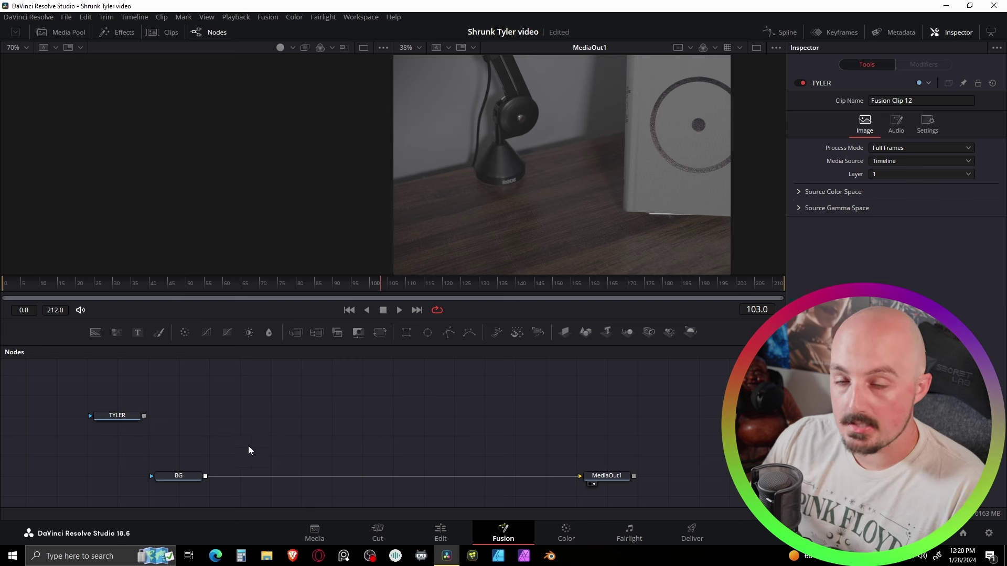
key("shift+space")
type("image")
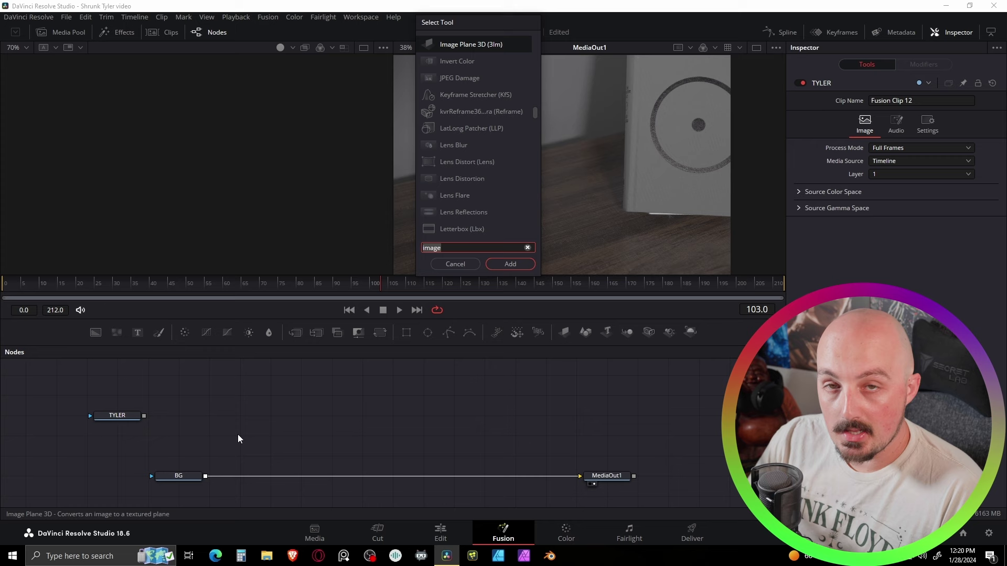
key("Return")
left_click_drag(254, 416, 224, 415)
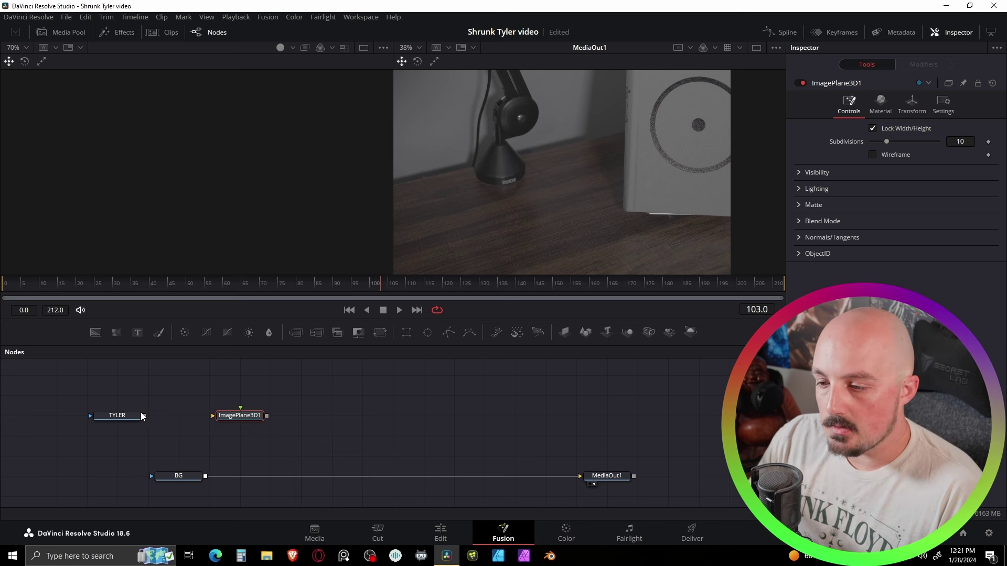
left_click_drag(143, 417, 240, 411)
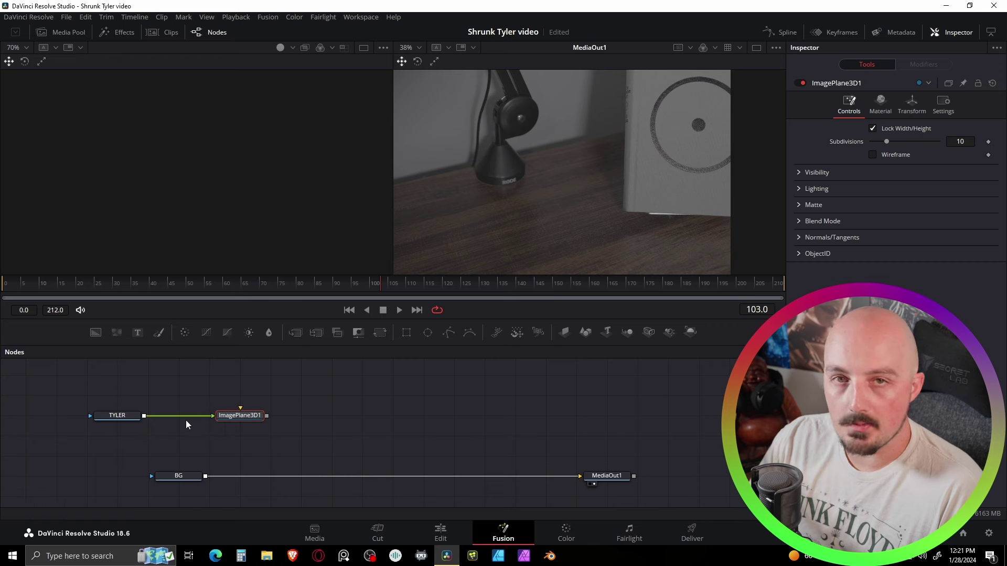
Show ImagePlane3D1 in the first viewer, framed on the man's image plane
key("1")
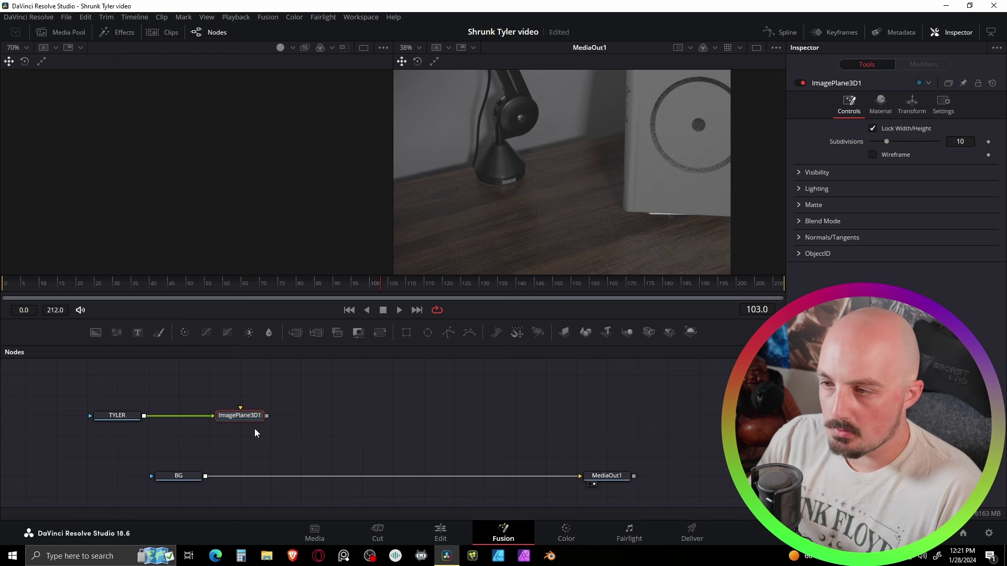
left_click_drag(283, 141, 332, 149)
scroll(237, 155, "up", 3)
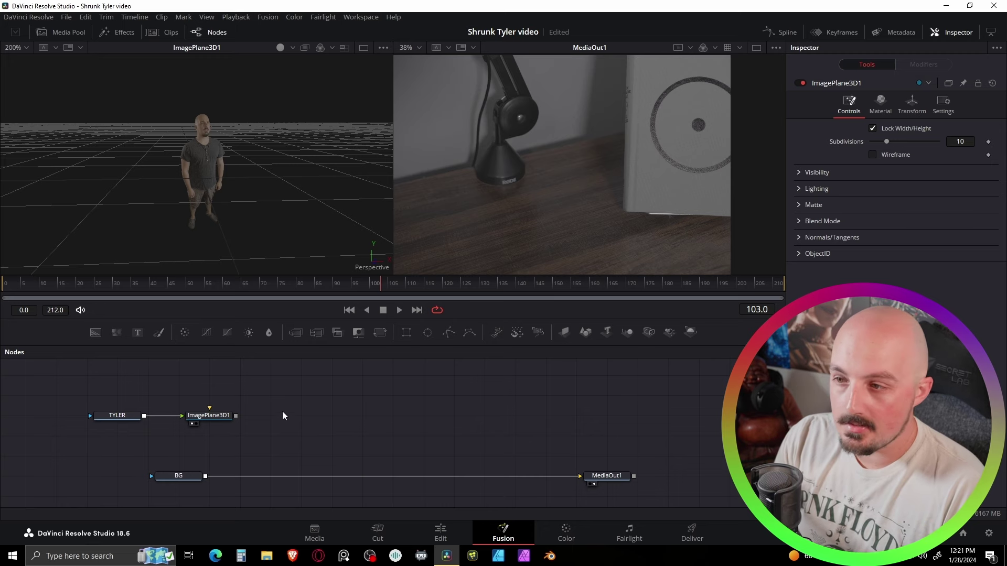
Add an unconnected Camera 3D node above ImagePlane3D1 in the node graph and save the project
key("shift+space")
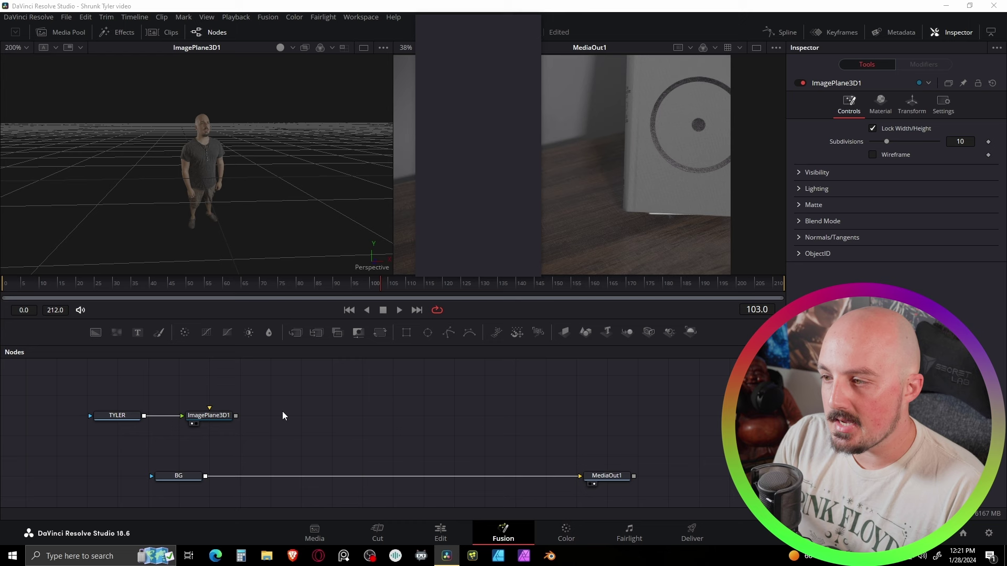
type("camer")
key("Return")
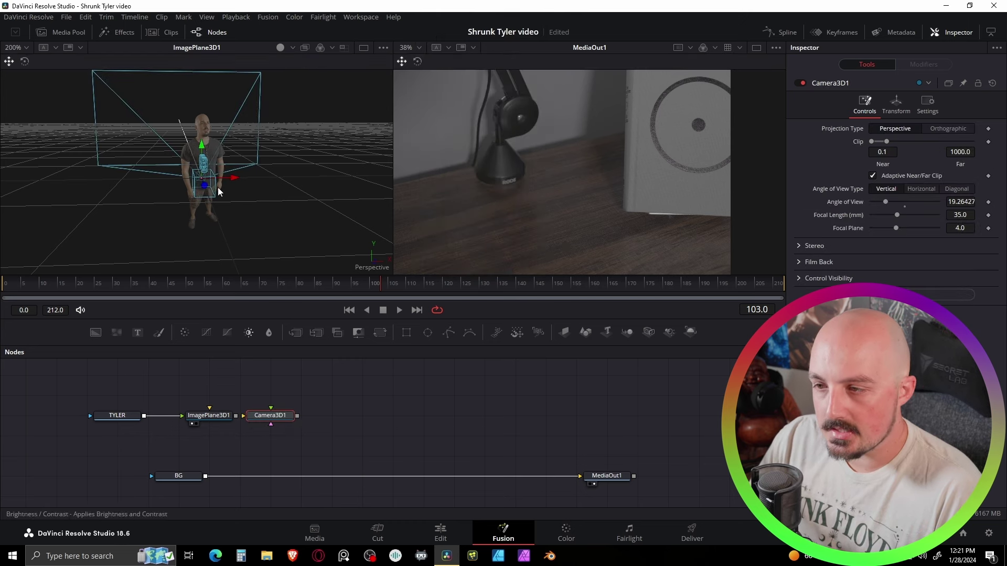
mouse_move(281, 419)
left_mouse_down()
mouse_move(283, 436)
mouse_move(265, 366)
mouse_move(284, 436)
left_mouse_up()
key("ctrl+s")
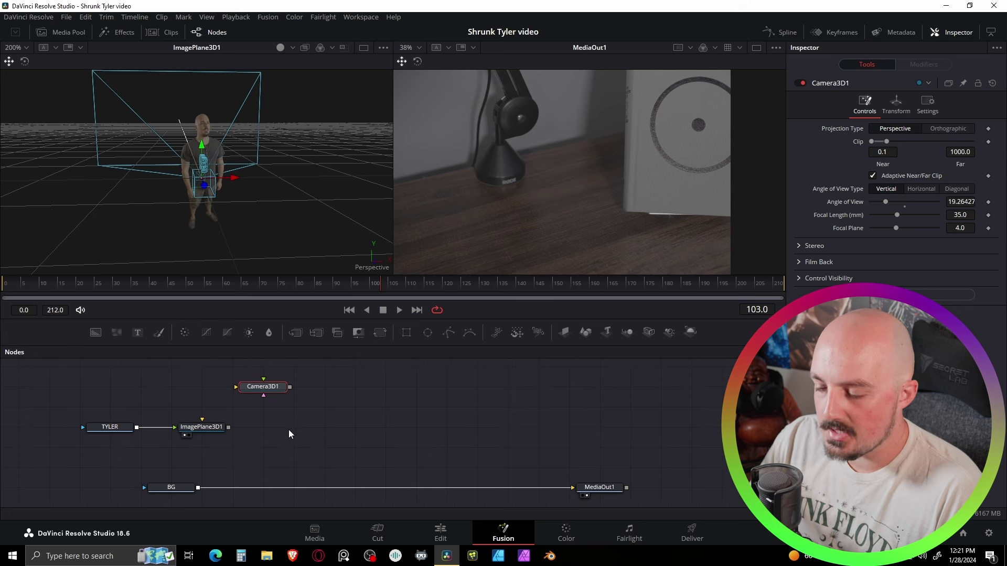
Add a Merge 3D node fed by Camera3D1
left_click(289, 431)
left_click(263, 388)
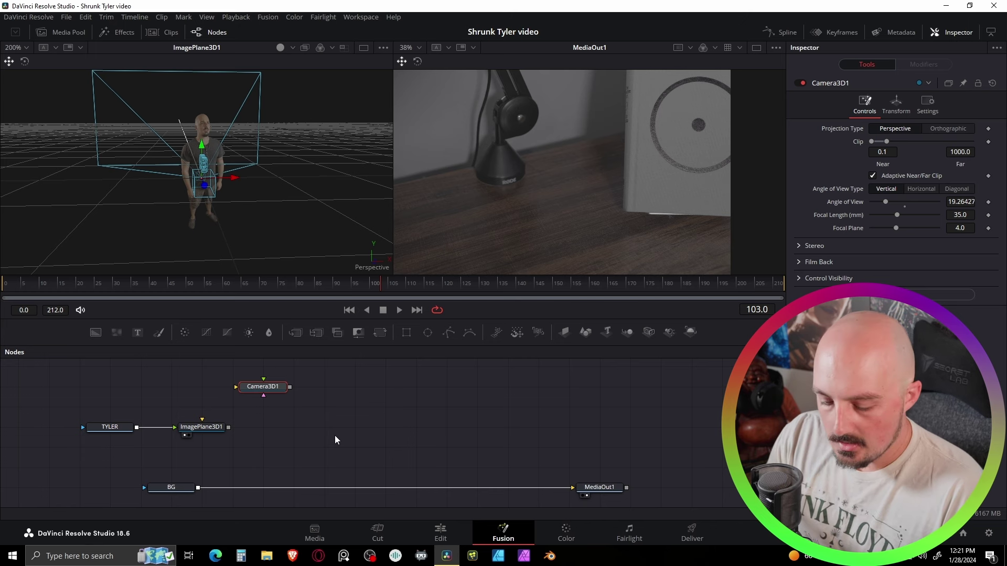
key("shift+space")
type("camer")
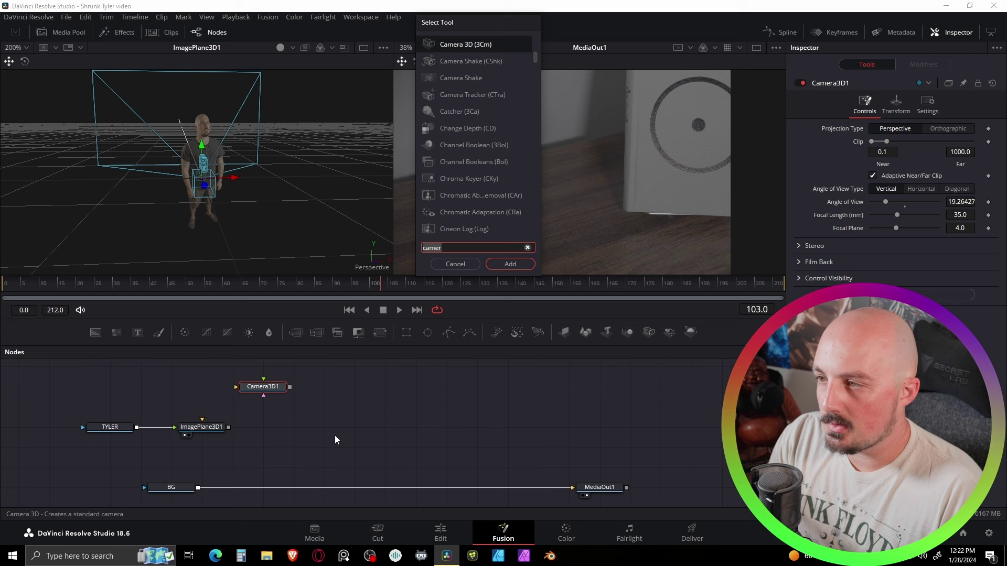
key("BackSpace")
key("BackSpace")
key("BackSpace")
key("BackSpace")
key("BackSpace")
type("merge")
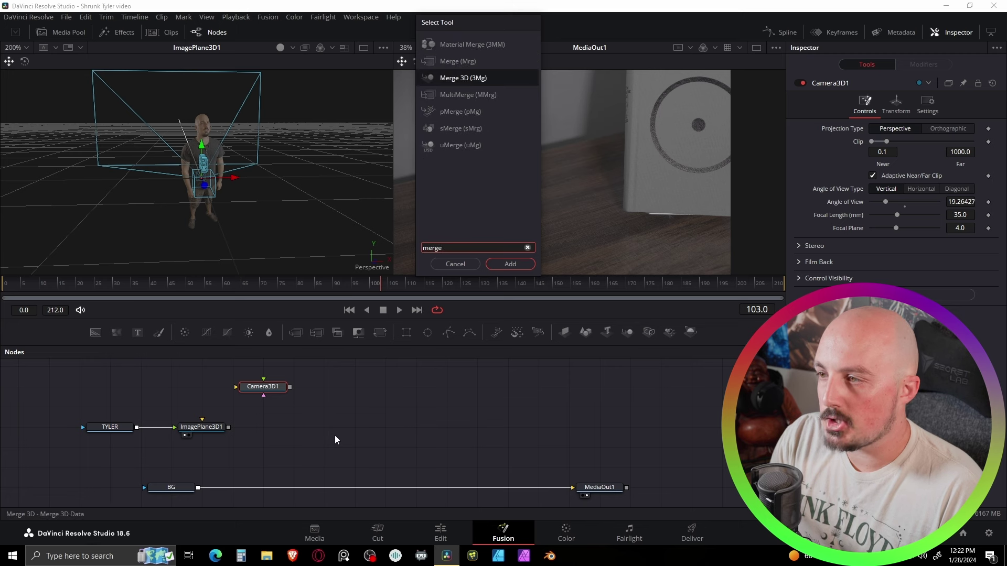
key("Return")
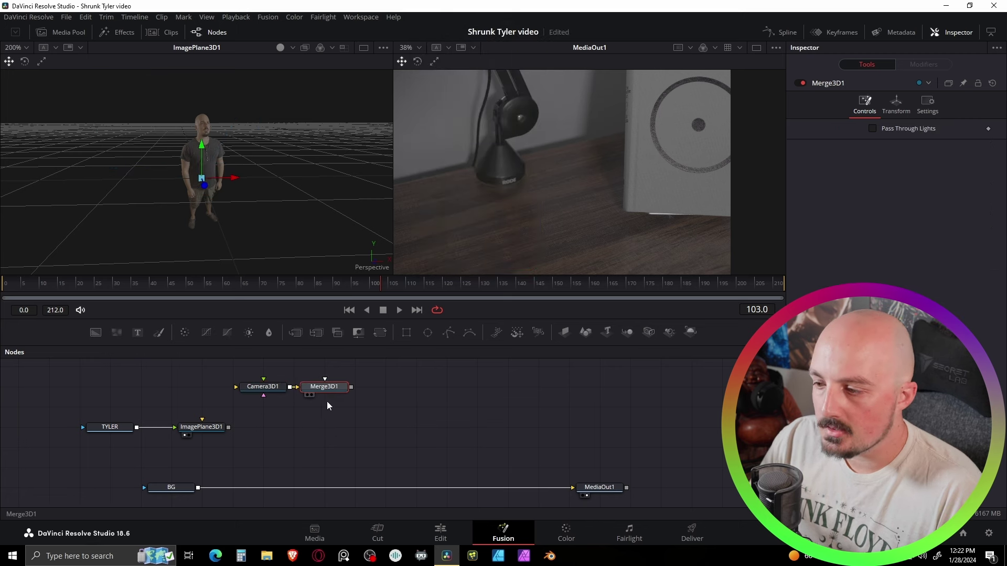
Line Merge3D1 up with ImagePlane3D1, show it in the first viewer, and connect the image plane to it
left_click_drag(326, 388, 325, 429)
key("1")
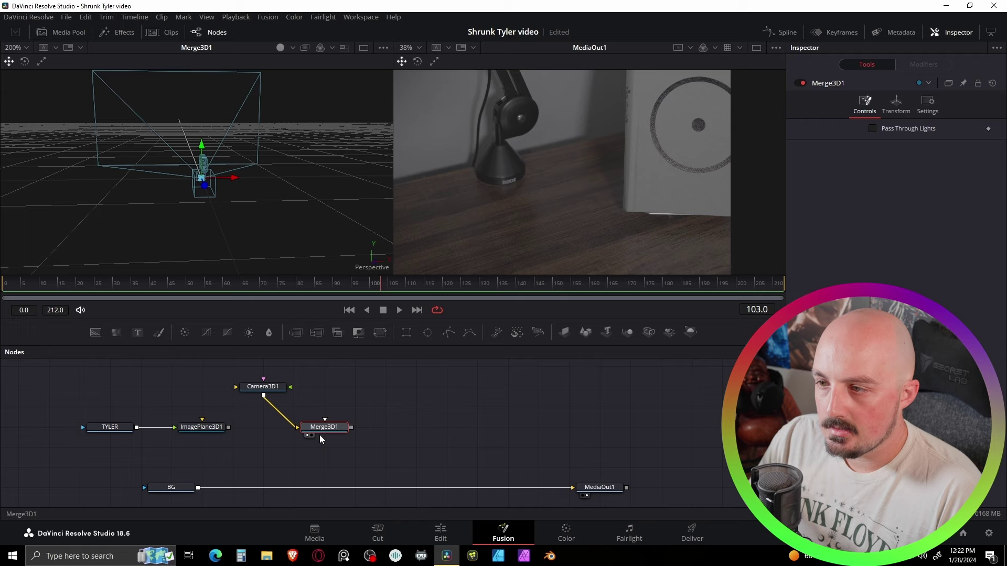
left_click_drag(232, 196, 253, 245)
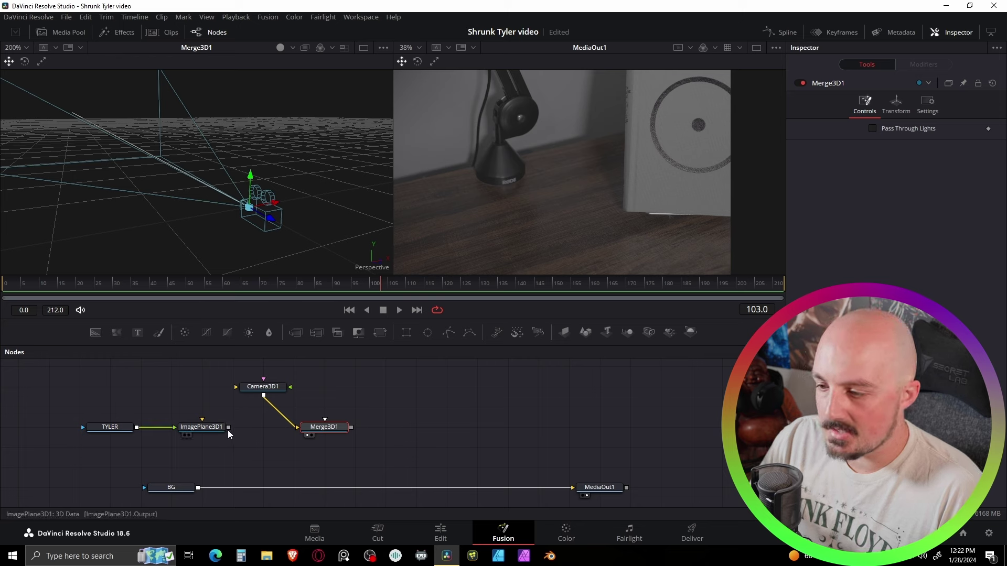
left_click_drag(228, 428, 323, 427)
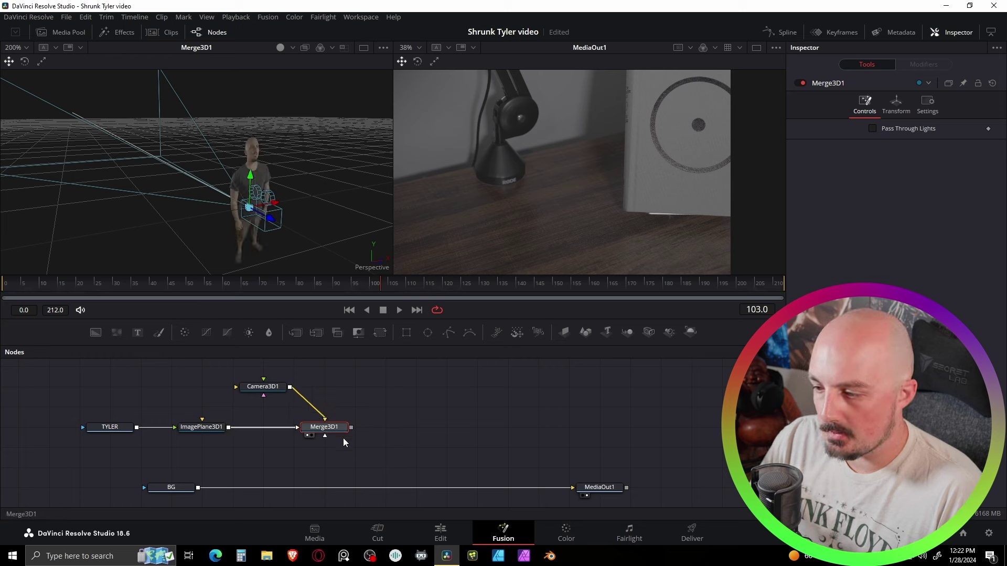
left_click_drag(278, 181, 296, 343)
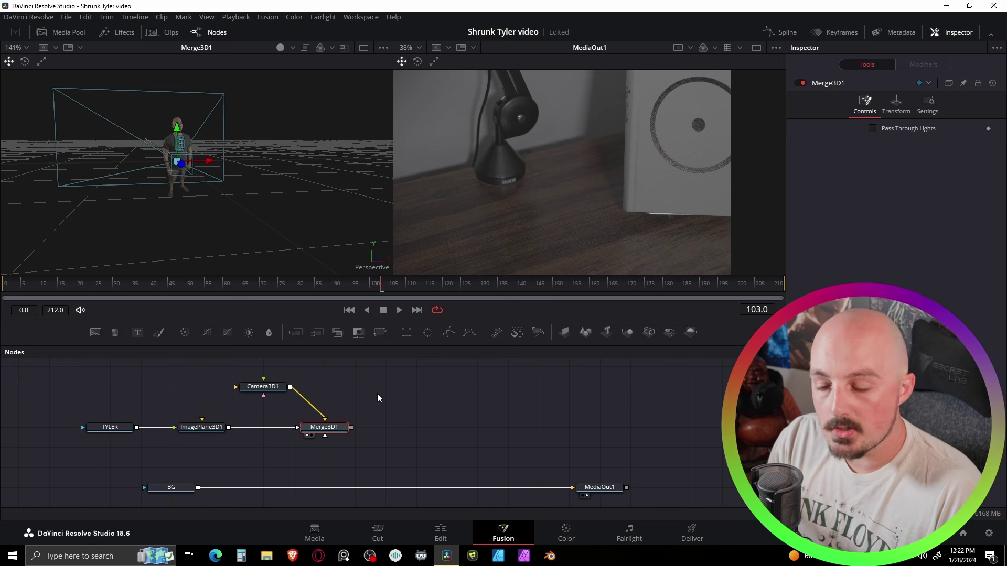
Add a Renderer 3D node after Merge3D1 and space the two nodes apart
key("shift+space")
type("render")
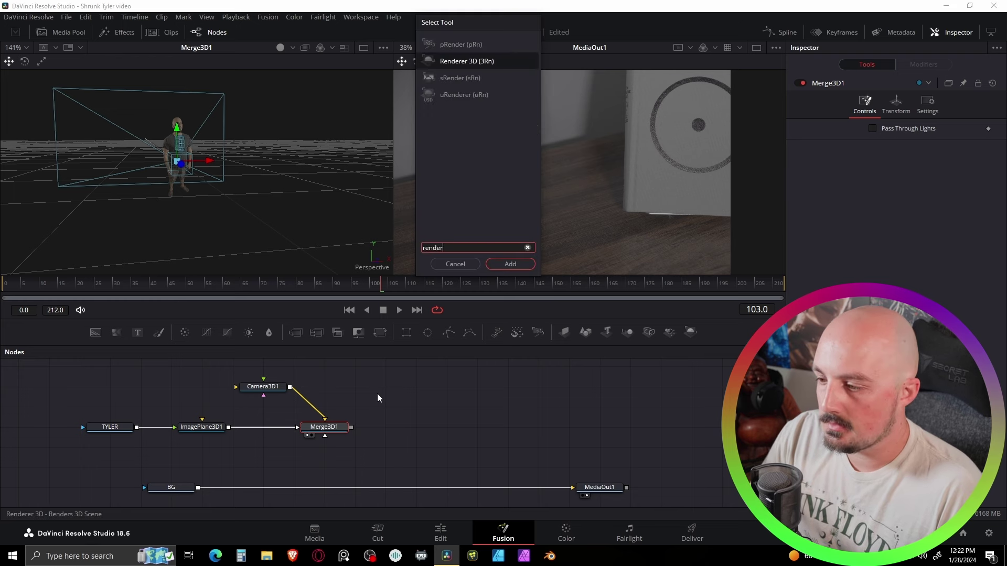
key("Return")
left_click_drag(318, 431, 287, 431)
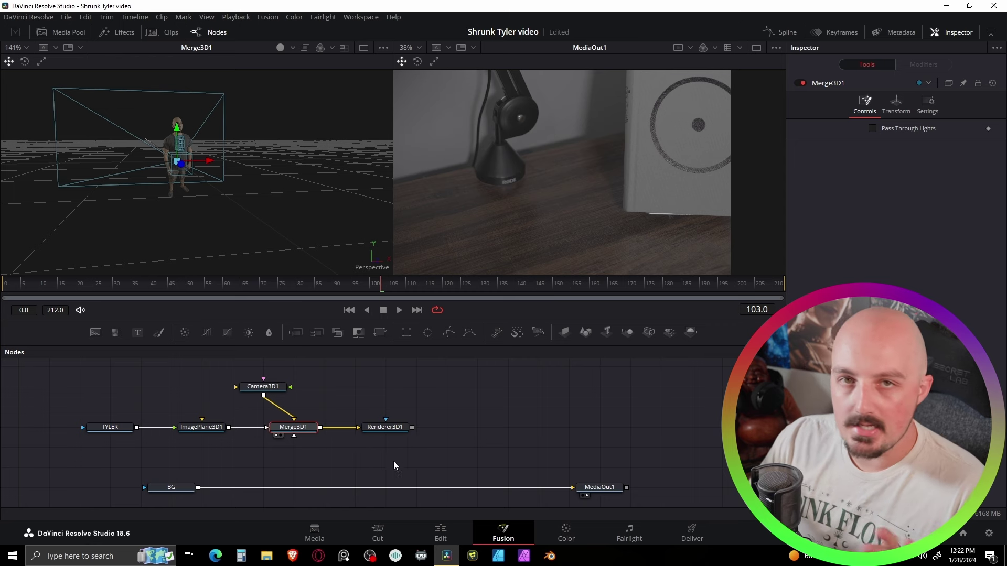
Merge Renderer3D1's output over BG with a new Merge node ahead of MediaOut1
left_click_drag(415, 427, 321, 471)
left_click_drag(412, 427, 198, 488)
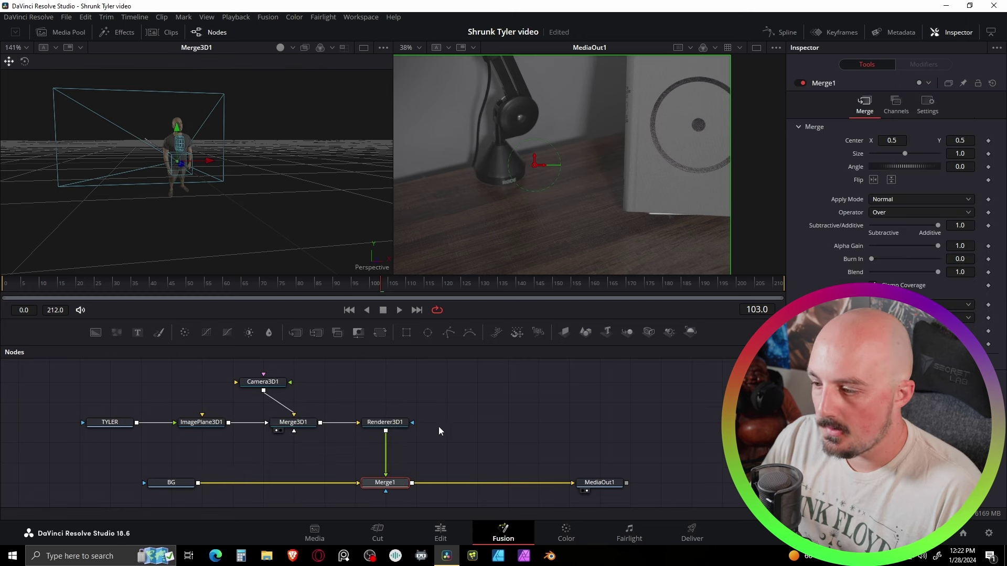
scroll(574, 215, "down", 3)
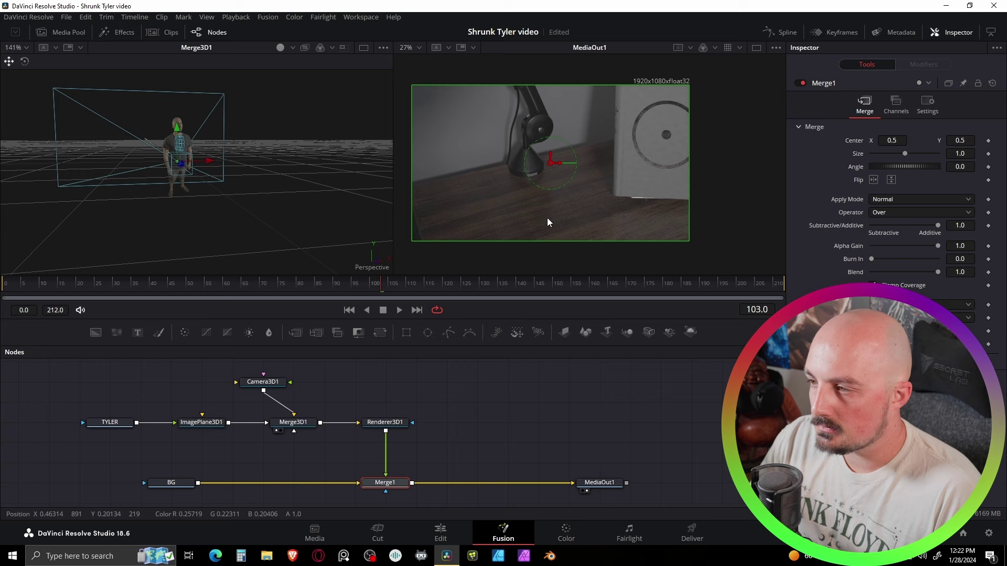
left_click_drag(663, 223, 668, 206)
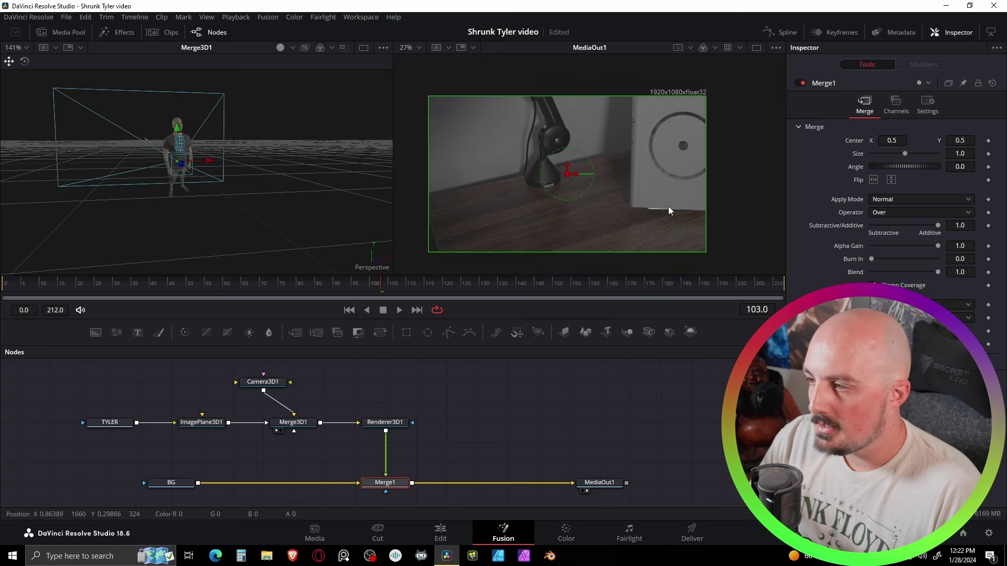
Pull Camera3D1 back from the image plane to a Z translation of about 2.04, shrinking the man in the shot
left_click(267, 383)
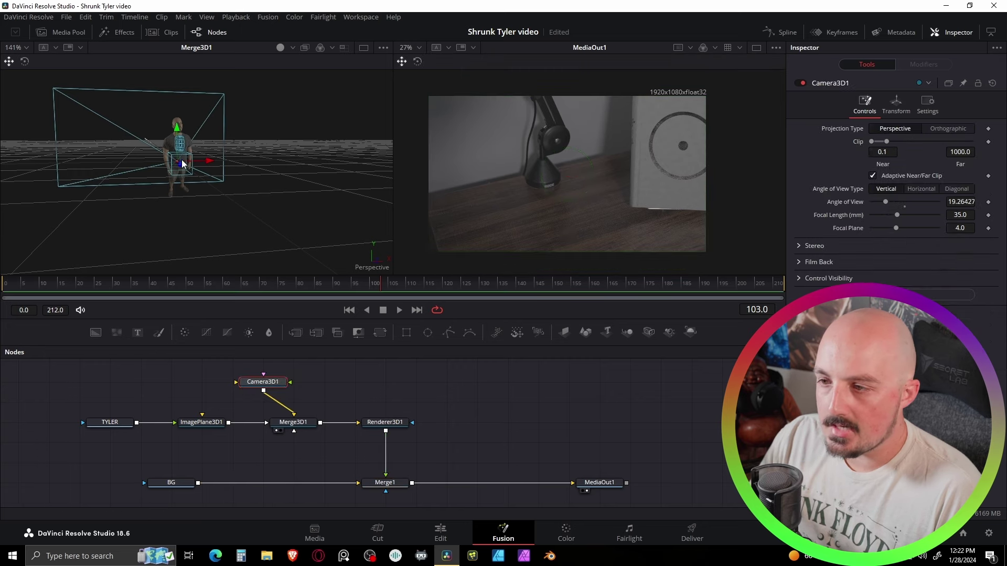
scroll(181, 160, "up", 4)
left_click_drag(242, 196, 316, 217)
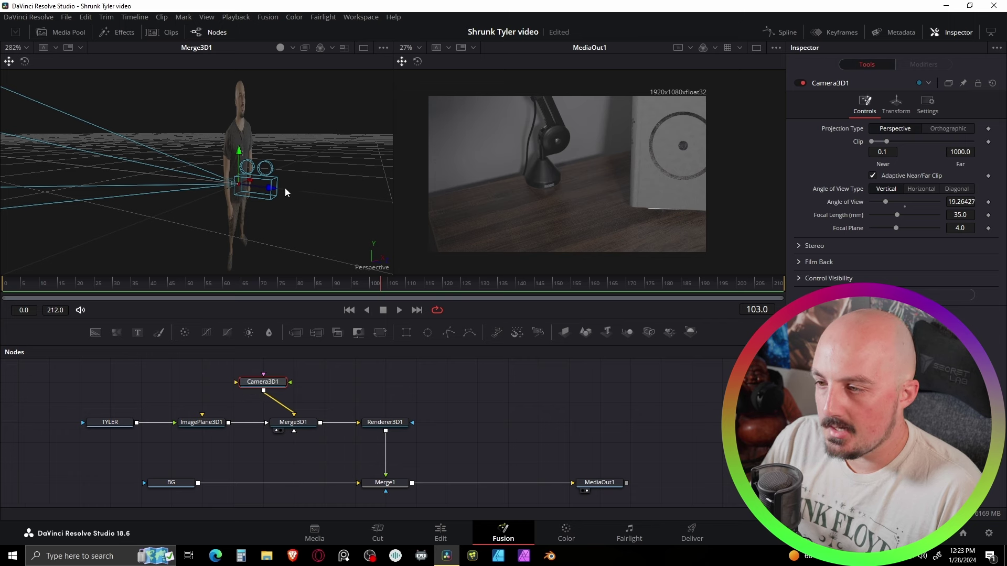
left_click(895, 106)
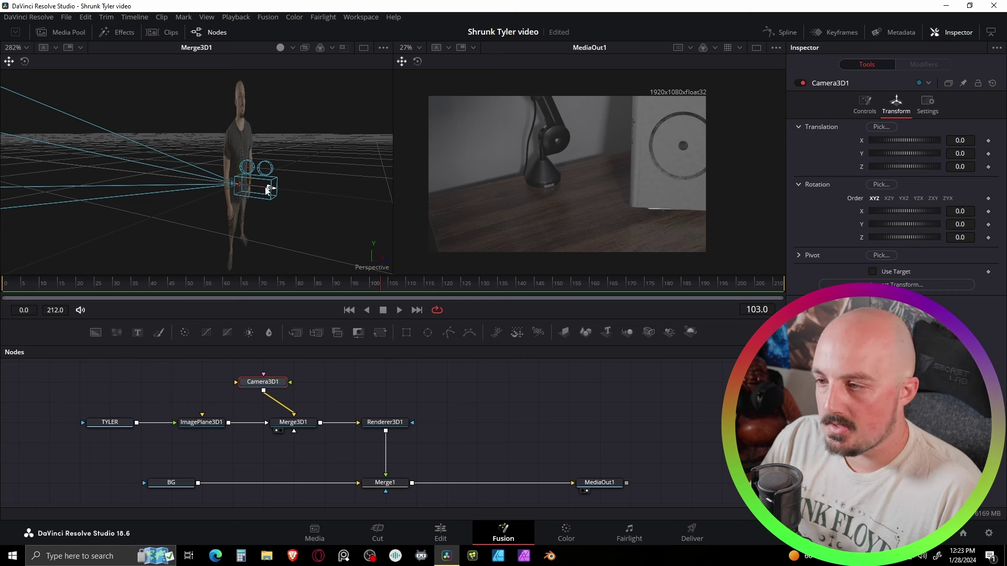
left_click_drag(267, 190, 644, 228)
scroll(340, 206, "down", 2)
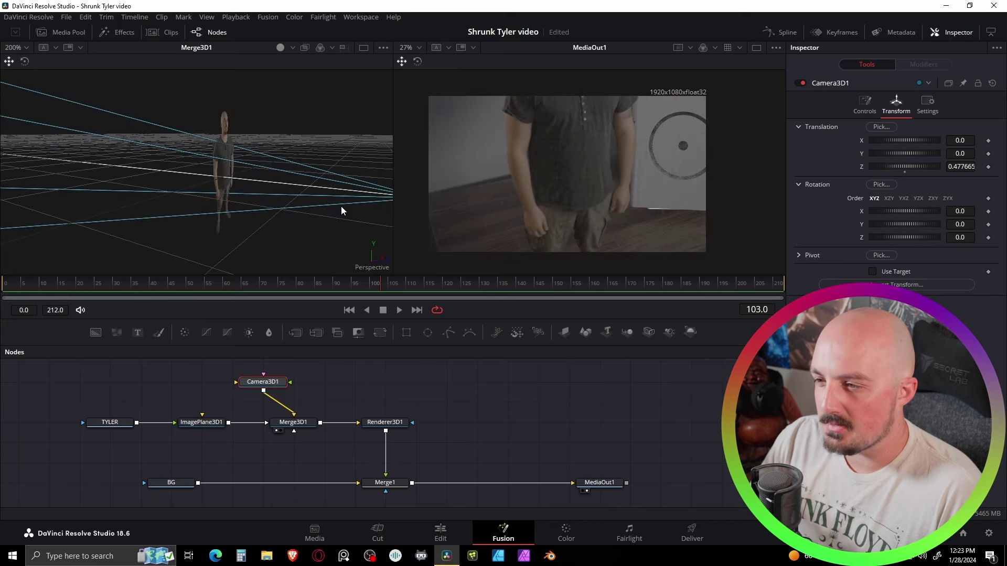
scroll(341, 211, "down", 2)
left_click_drag(307, 193, 418, 210)
left_click_drag(336, 215, 237, 190)
left_click_drag(176, 167, 236, 181)
left_click_drag(236, 181, 197, 215)
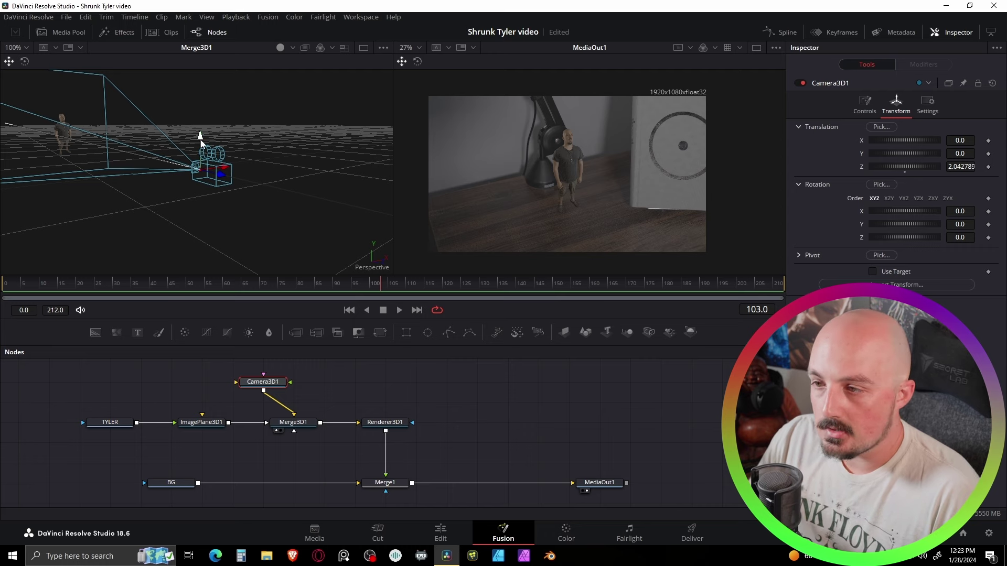
Move Camera3D1 to about Y 0.084 and X -0.135 so the man stands on the desk beside the book
left_click_drag(201, 140, 203, 123)
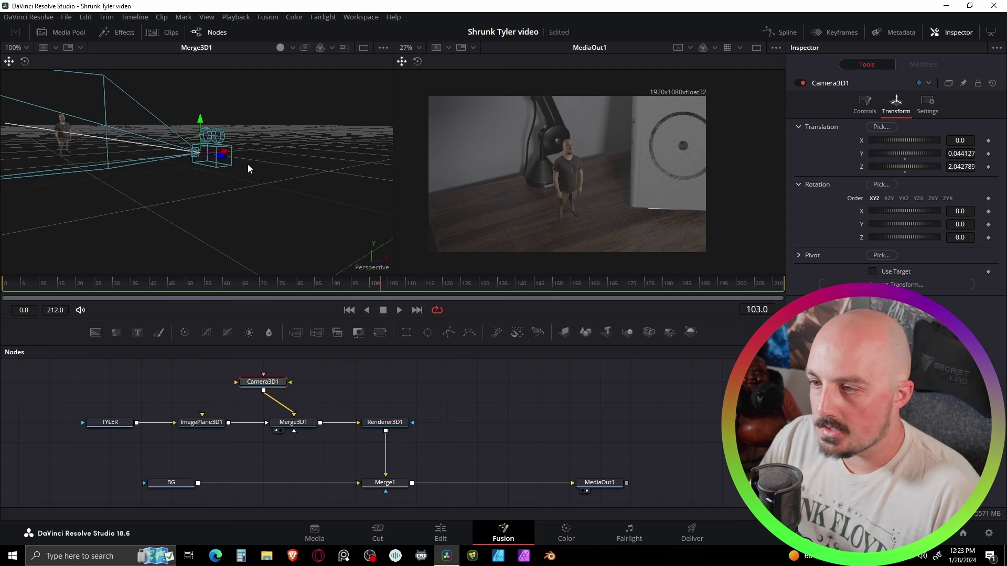
left_click_drag(283, 187, 66, 174)
left_click_drag(132, 210, 229, 205)
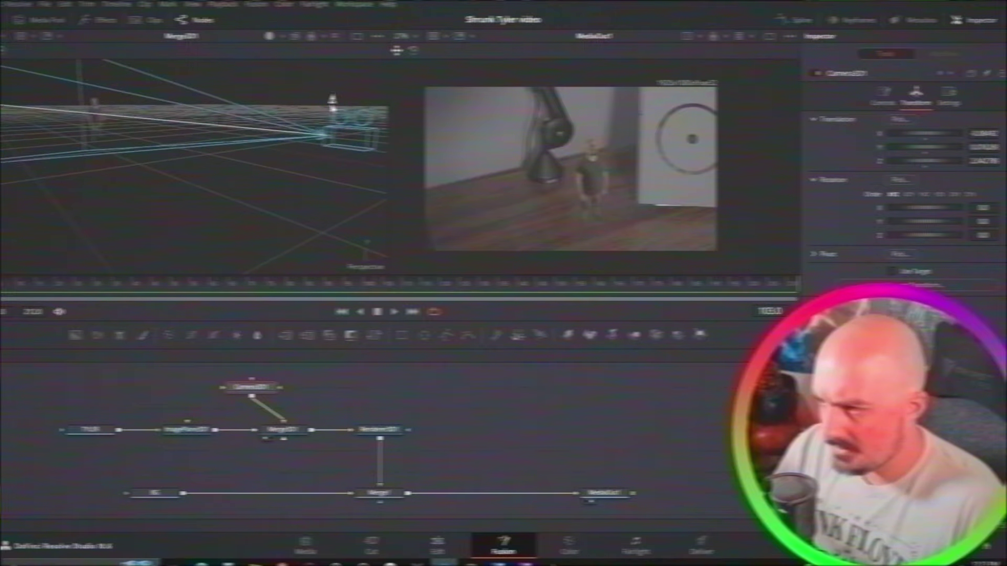
left_click_drag(332, 103, 333, 99)
left_click_drag(345, 133, 335, 135)
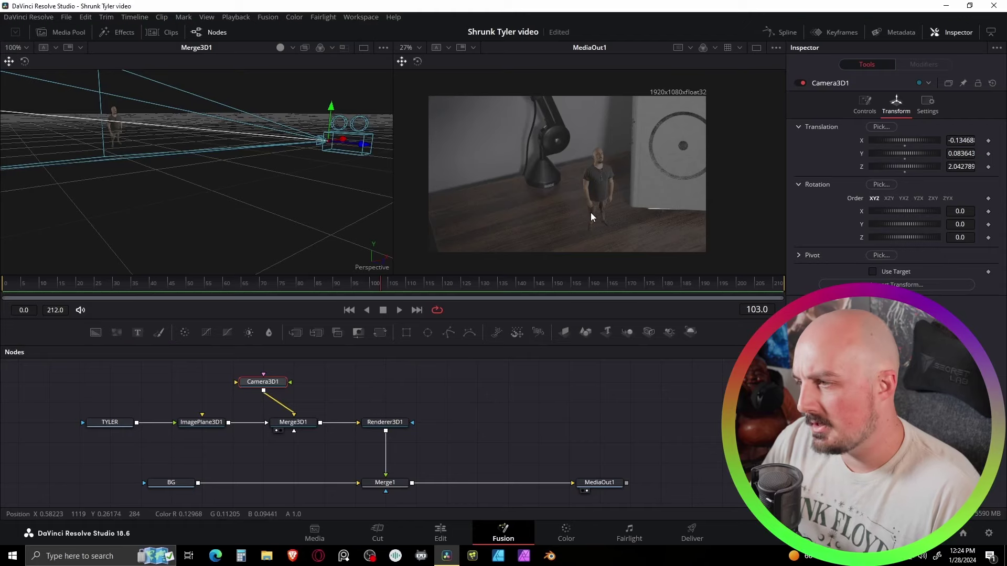
scroll(596, 210, "up", 2)
left_click_drag(627, 203, 566, 190)
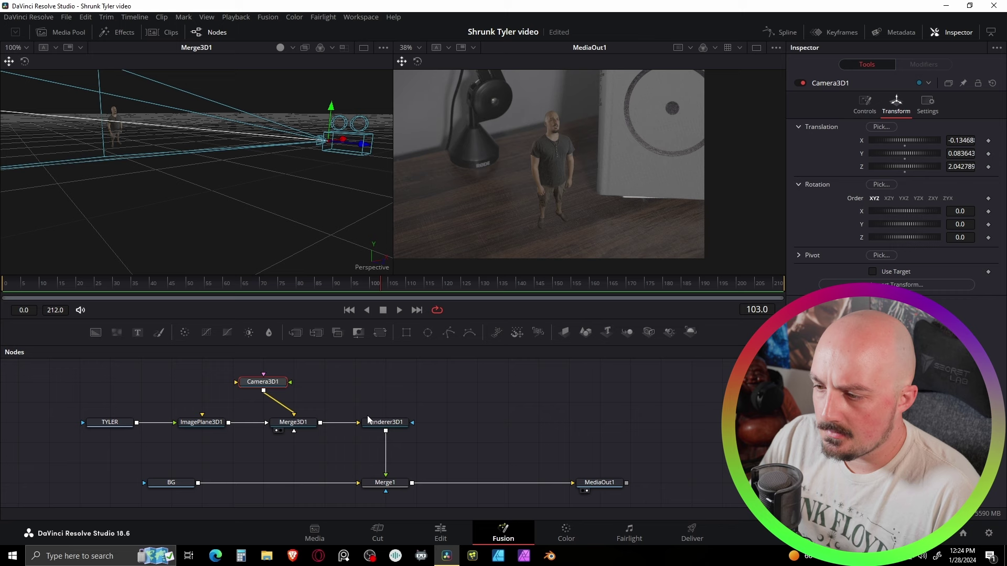
scroll(605, 178, "down", 2)
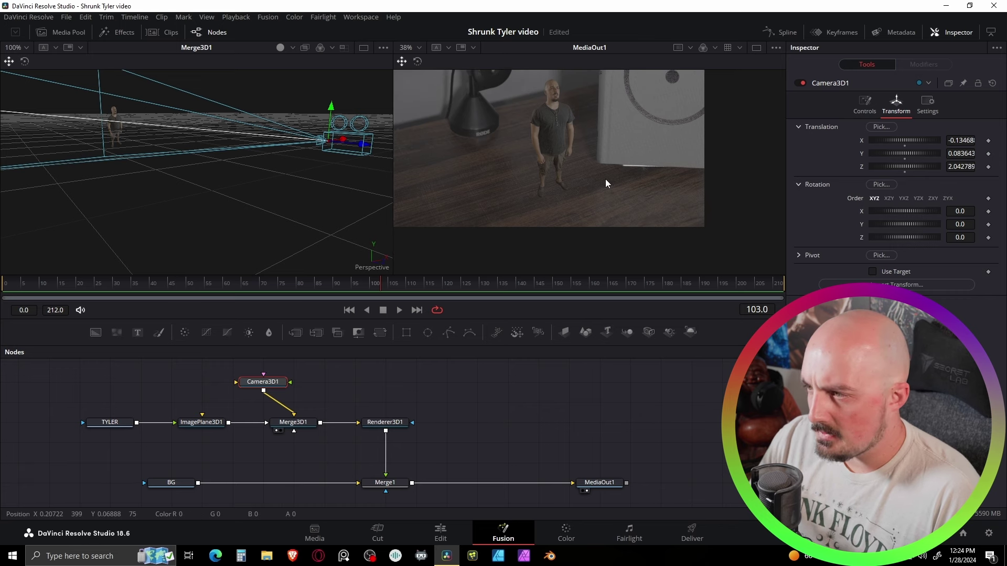
left_click_drag(596, 181, 606, 156)
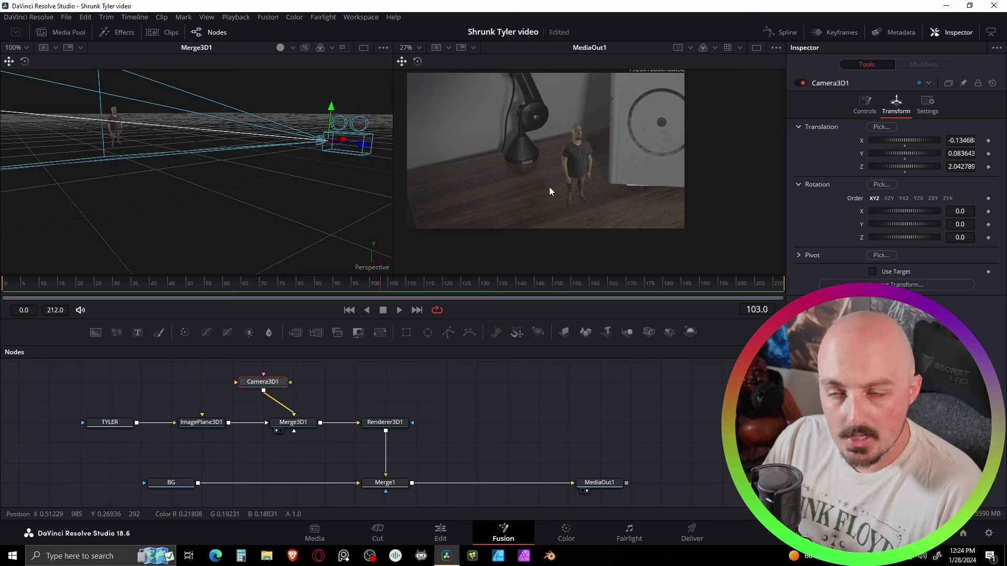
left_click_drag(349, 448, 349, 449)
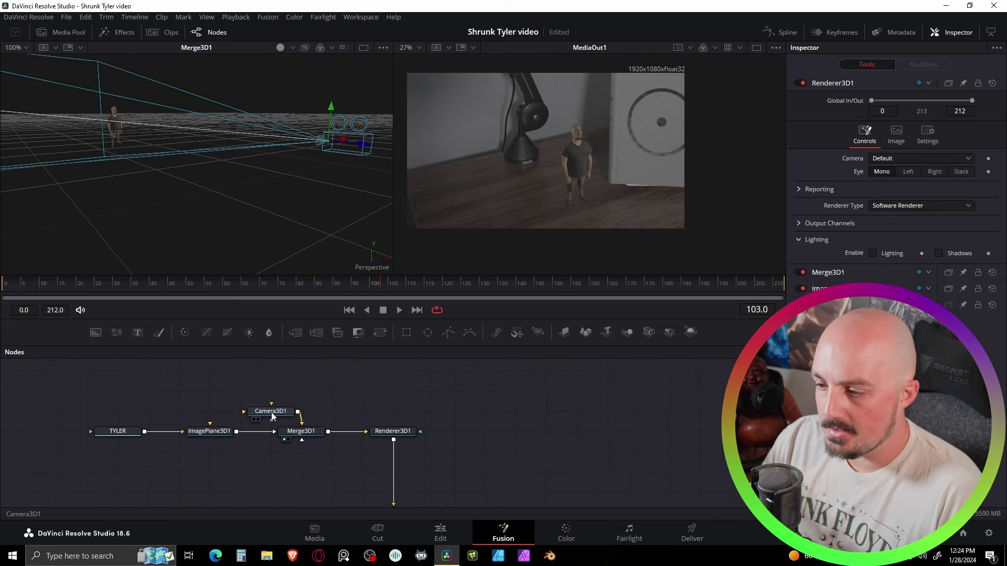
left_click(272, 415)
left_click_drag(281, 411, 281, 391)
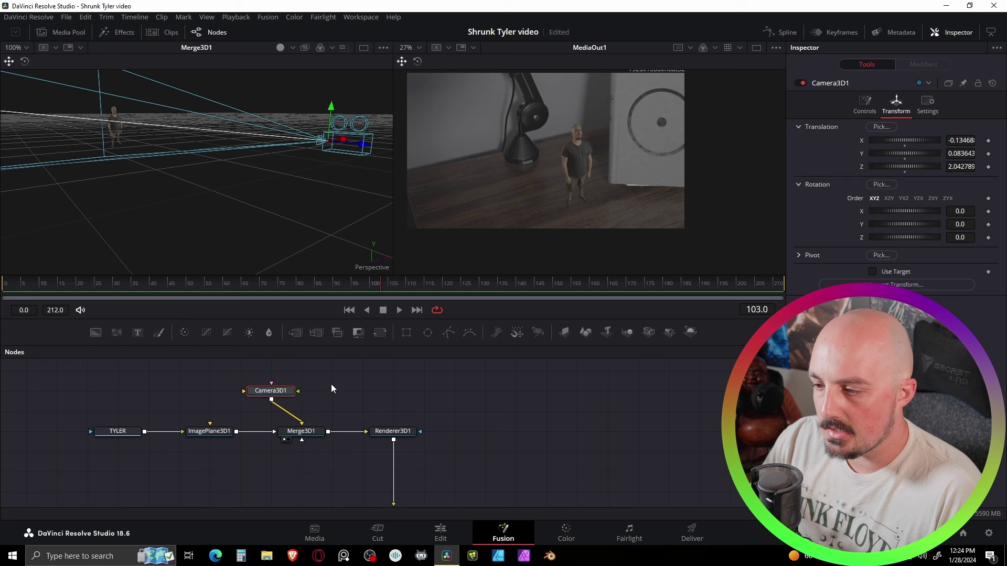
left_click(332, 384)
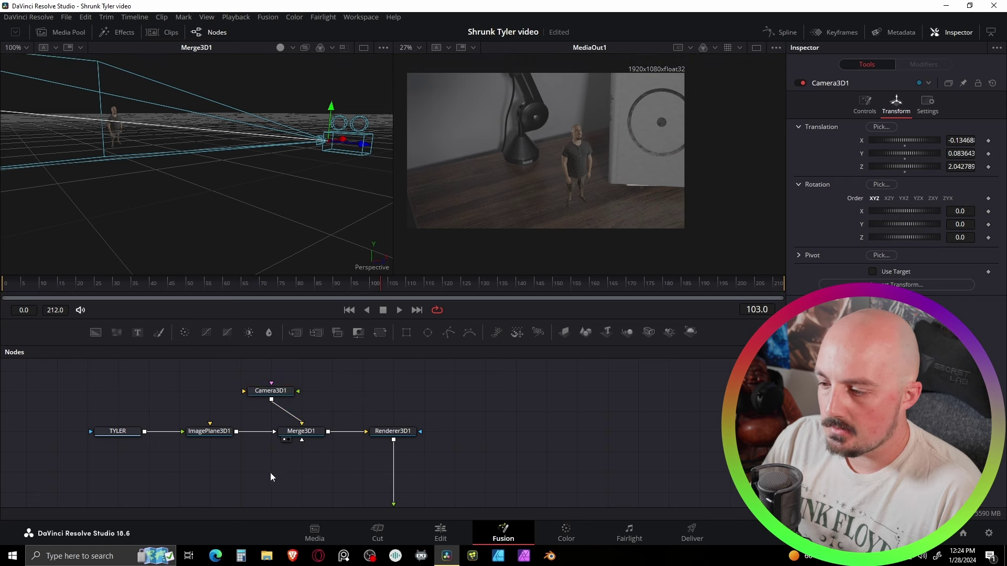
Add a Shape 3D plane node below ImagePlane3D1 and connect its output to Merge3D1
key("shift+space")
type("render")
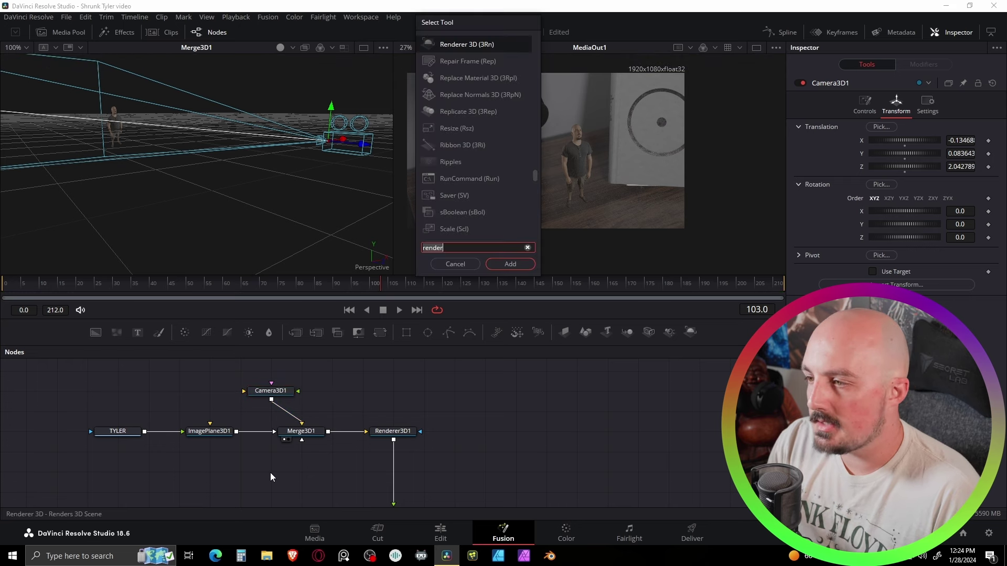
key("BackSpace")
key("BackSpace")
key("BackSpace")
key("BackSpace")
key("BackSpace")
key("BackSpace")
type("shape")
key("Return")
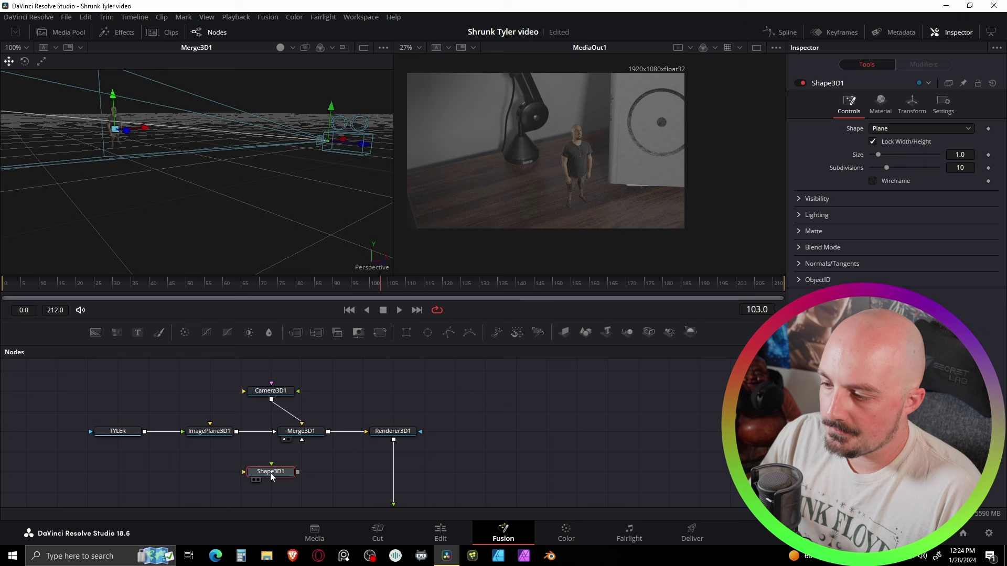
left_click_drag(269, 472, 240, 472)
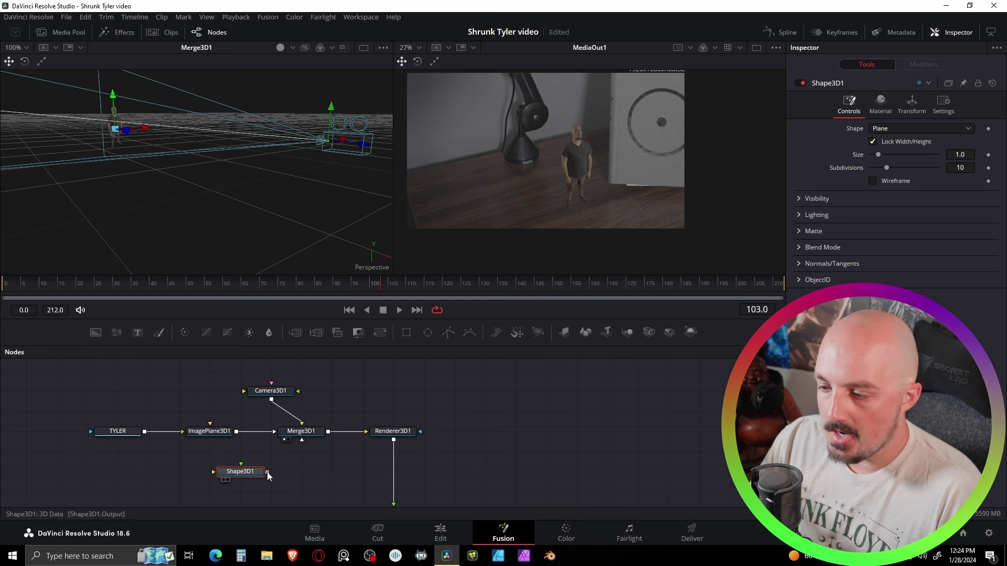
left_click_drag(268, 472, 302, 440)
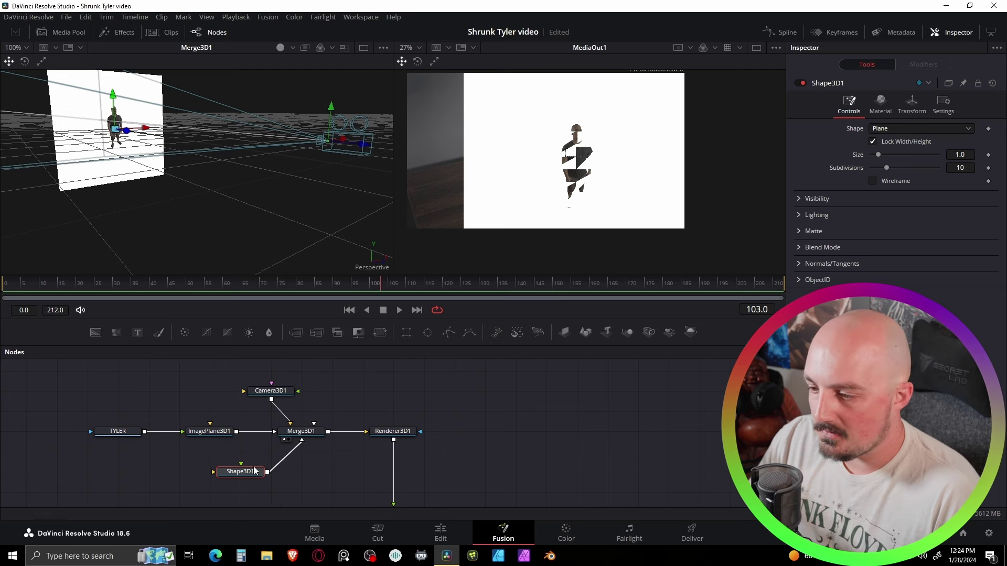
Lay the Shape3D1 plane flat by setting its X rotation to 90
left_click(912, 102)
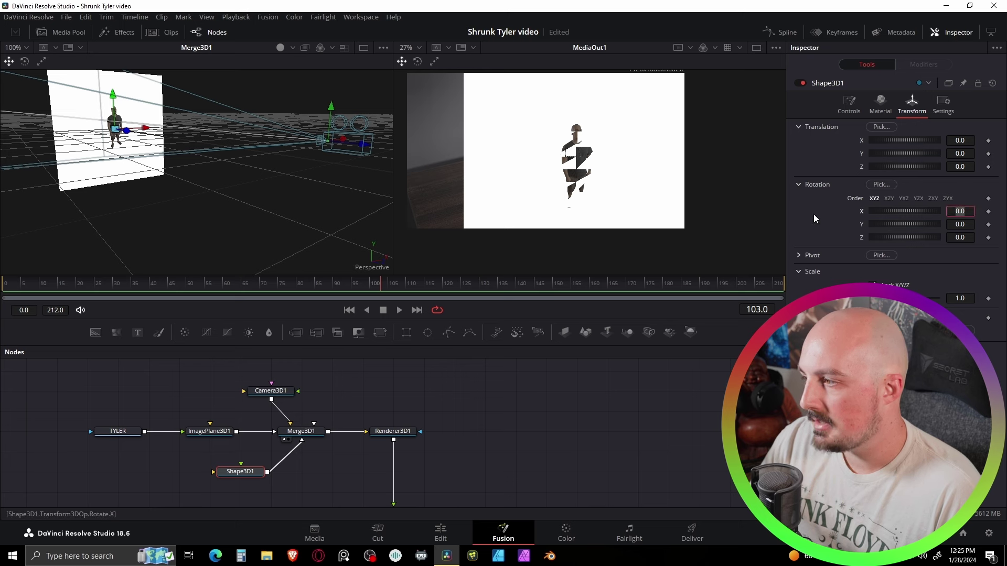
type("90")
key("Tab")
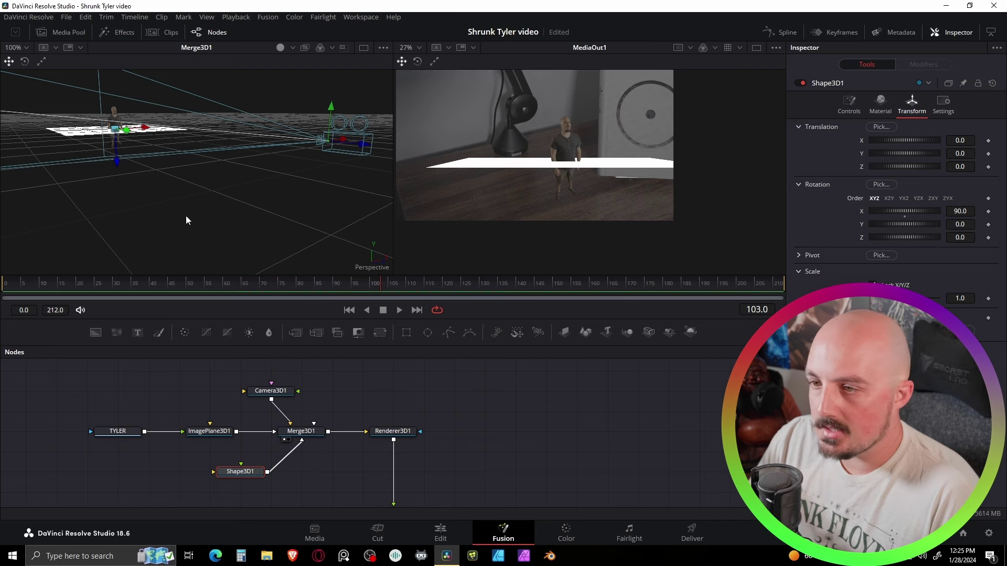
Lower the Shape3D1 plane to a Y translation of about -0.171 so it sits at the man's feet
left_click_drag(186, 216, 238, 231)
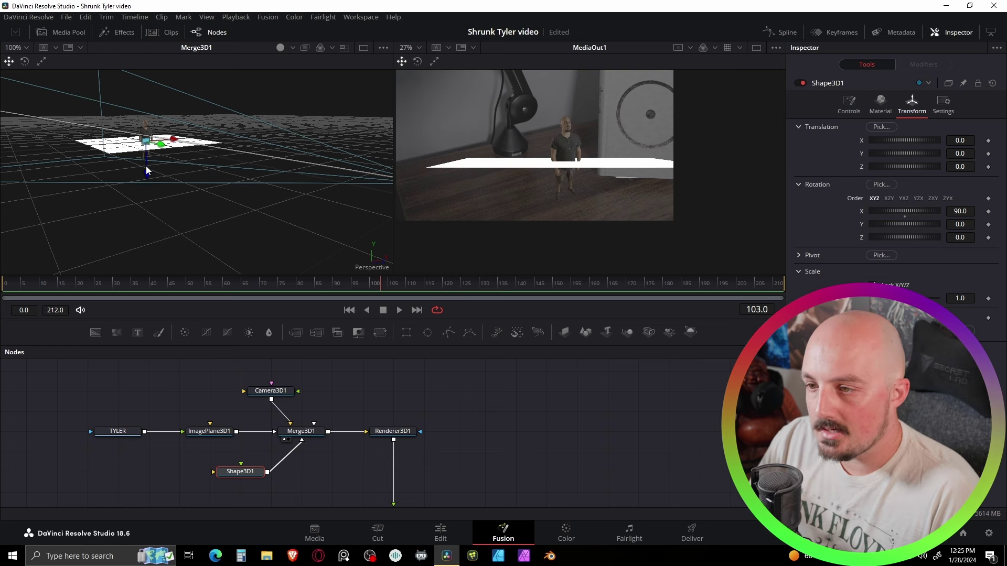
left_click_drag(147, 171, 146, 178)
scroll(147, 184, "up", 4)
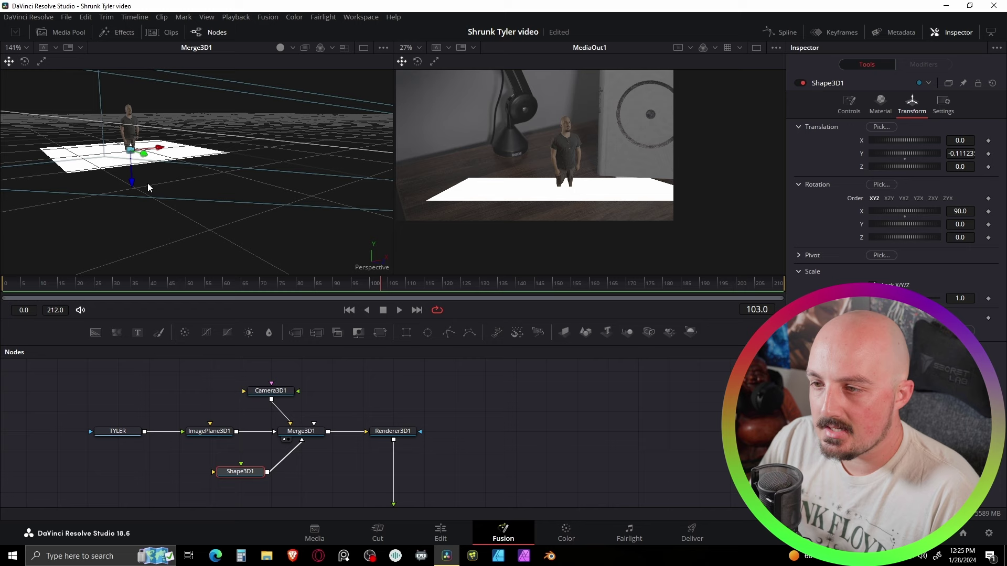
scroll(147, 187, "up", 3)
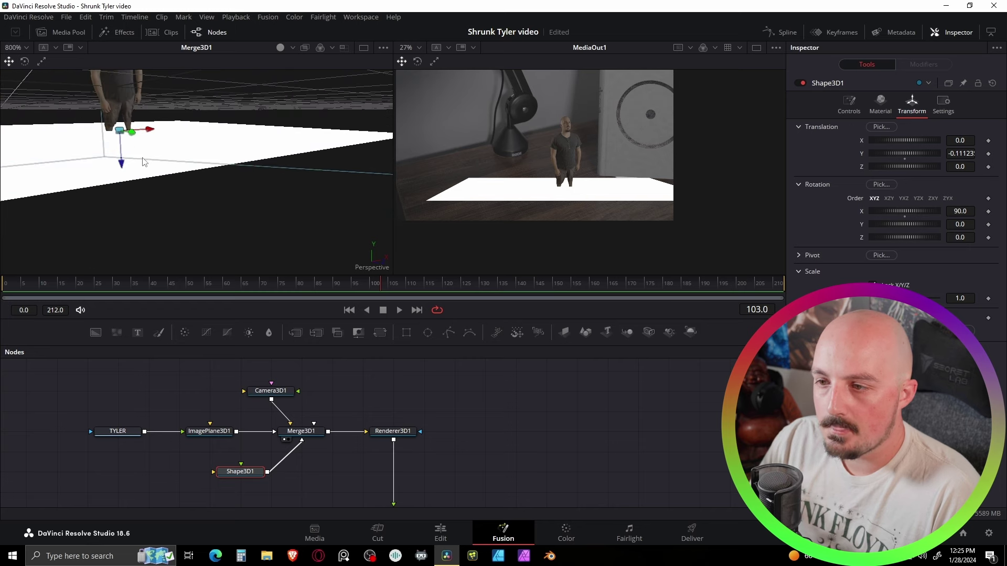
left_click_drag(122, 163, 111, 189)
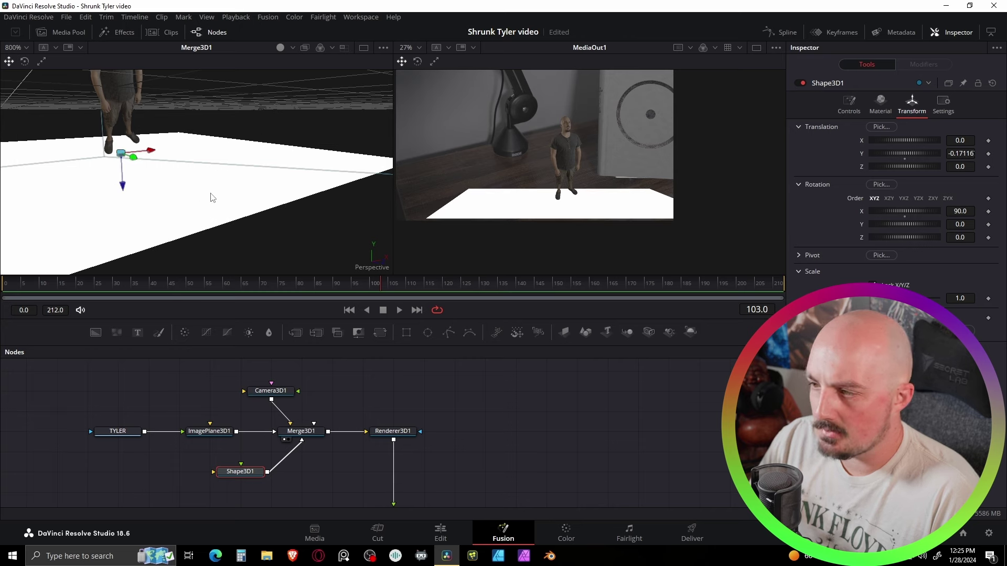
left_click_drag(173, 197, 268, 94)
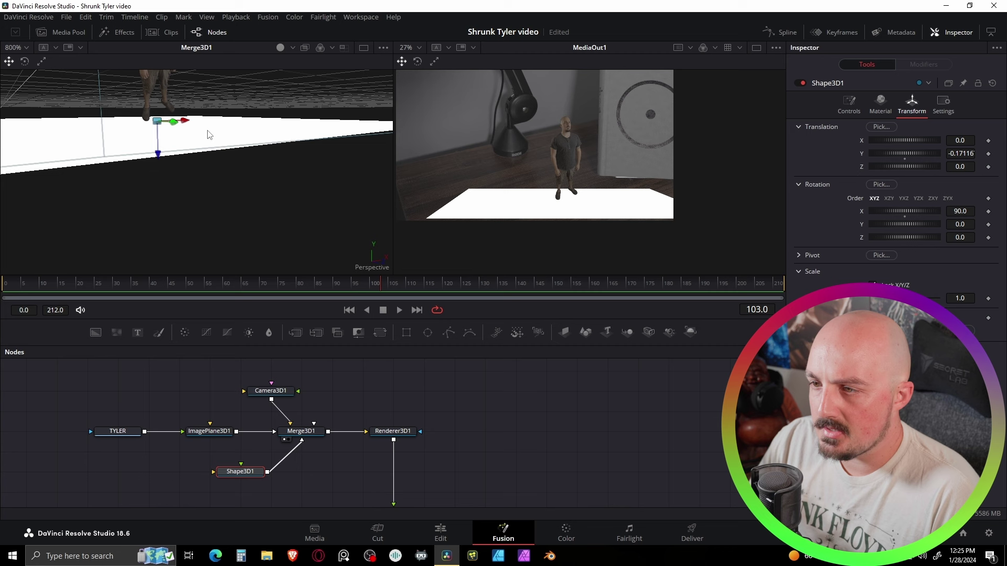
left_click_drag(209, 135, 258, 181)
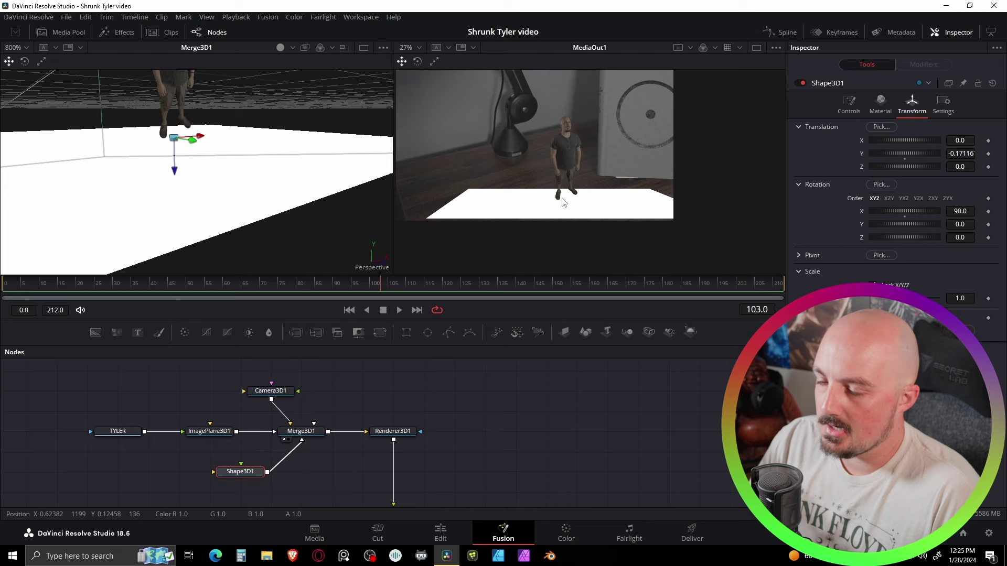
Match the plane to the desk surface with rotation about X 117.5, Y 38.5, Z 12.5 and scale it to 1.3
scroll(265, 143, "down", 4)
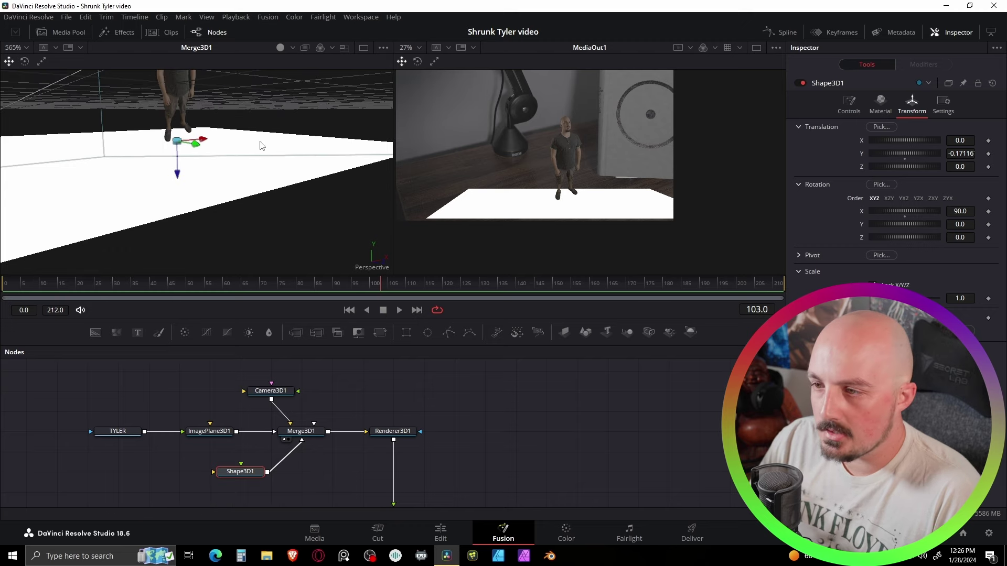
left_click_drag(259, 141, 266, 173)
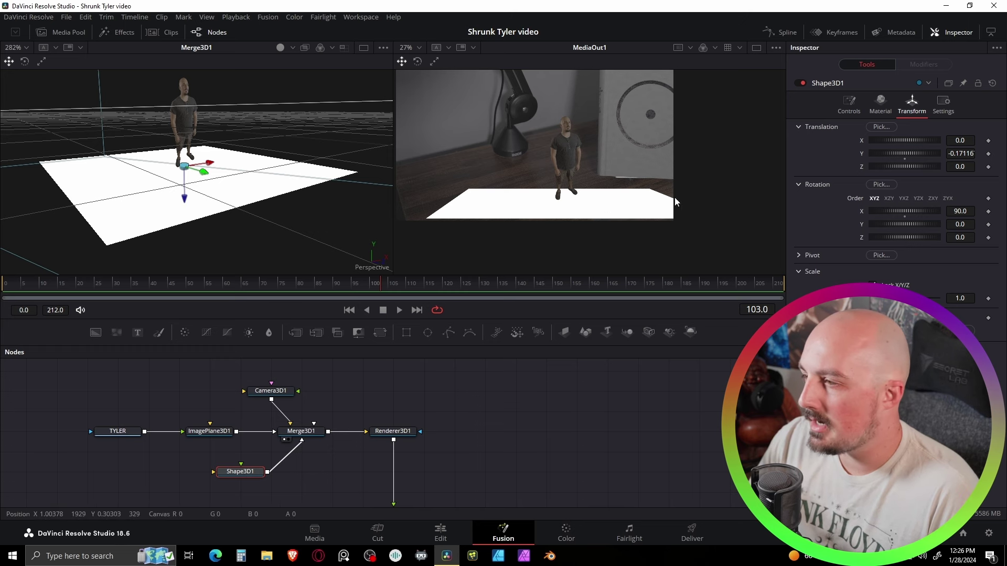
left_click_drag(648, 206, 645, 200)
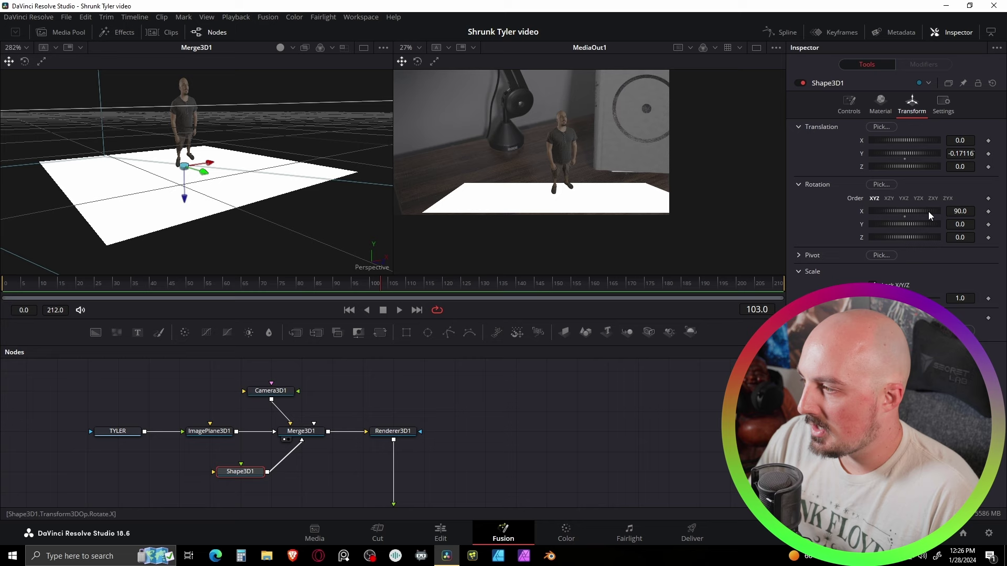
mouse_move(966, 227)
left_mouse_down()
mouse_move(1004, 228)
mouse_move(953, 239)
mouse_move(968, 237)
mouse_move(979, 213)
mouse_move(955, 240)
mouse_move(963, 212)
mouse_move(953, 224)
mouse_move(968, 225)
left_mouse_up()
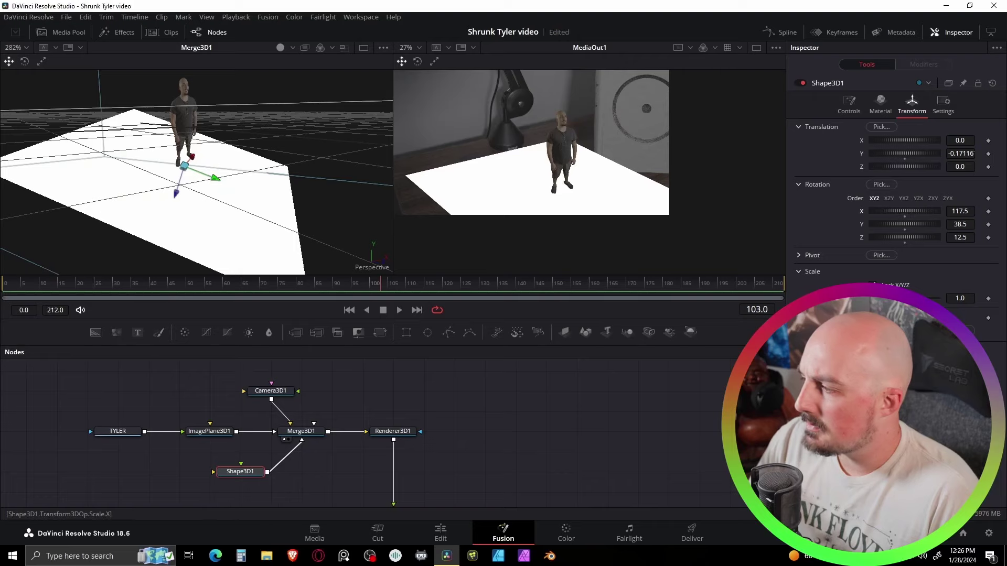
left_click_drag(883, 297, 888, 298)
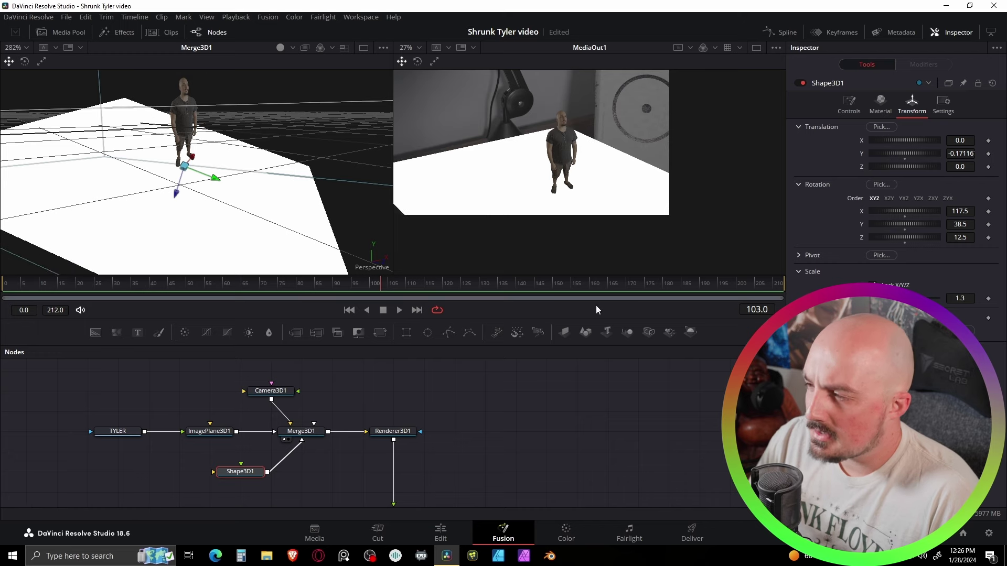
Fine-tune the plane to X rotation 120.5, Z rotation 13.1 and Y translation about -0.172
scroll(537, 189, "up", 5)
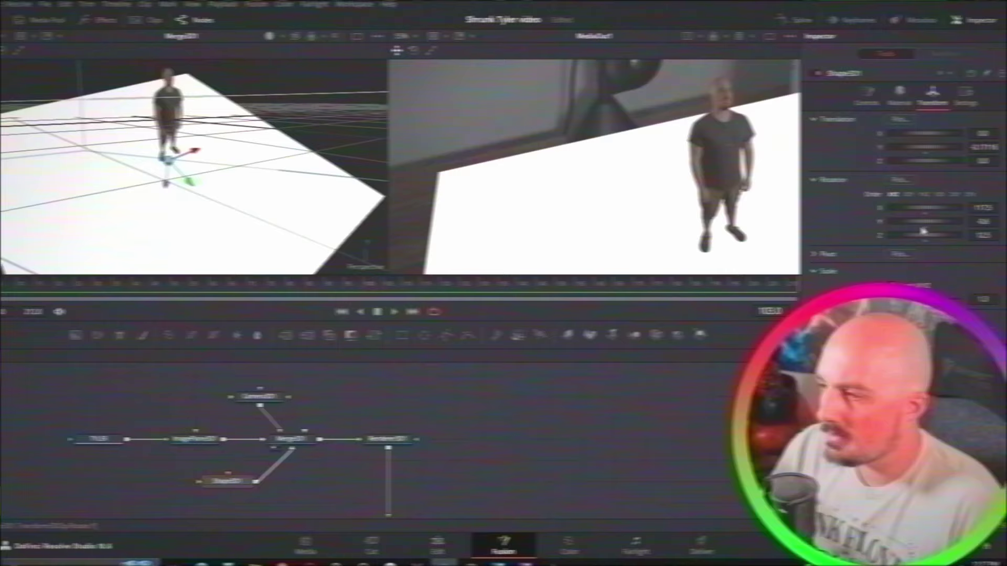
left_click_drag(982, 207, 999, 236)
left_click_drag(984, 147, 979, 147)
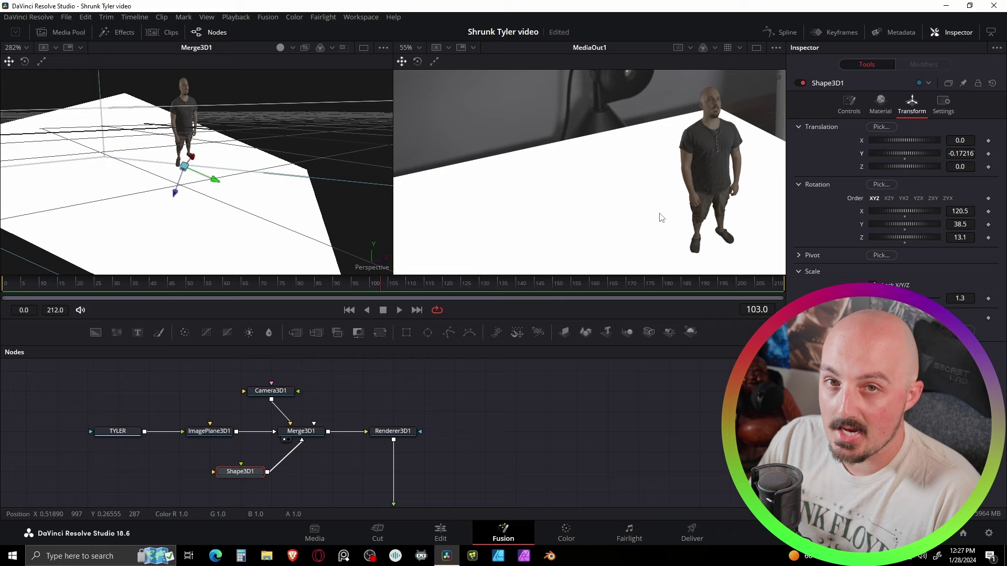
scroll(646, 209, "down", 3)
left_click_drag(645, 209, 615, 209)
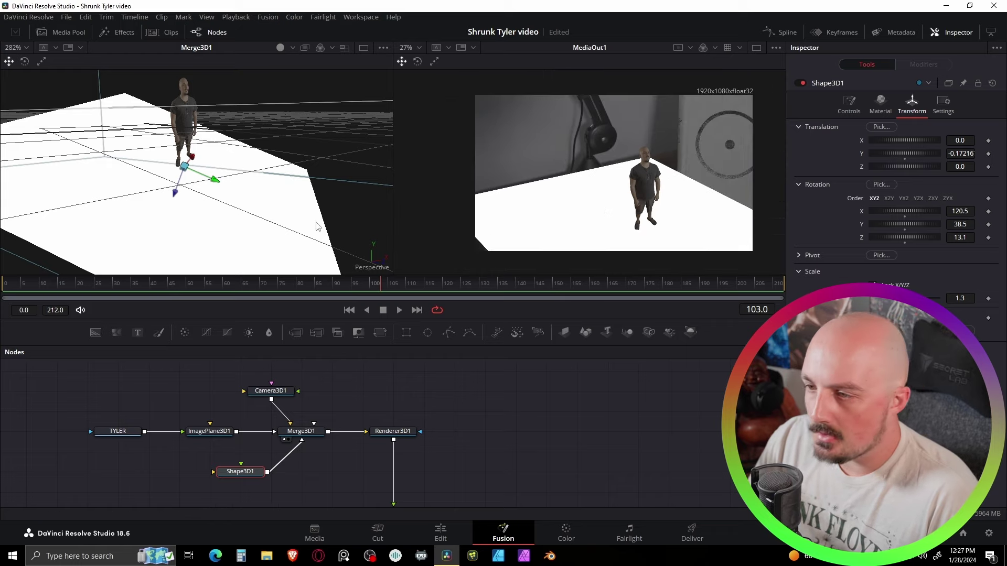
Examine the tilted plane beneath the man in the 3D scene and the composite, along with the node tree
left_click_drag(183, 211, 270, 184)
scroll(284, 181, "down", 3)
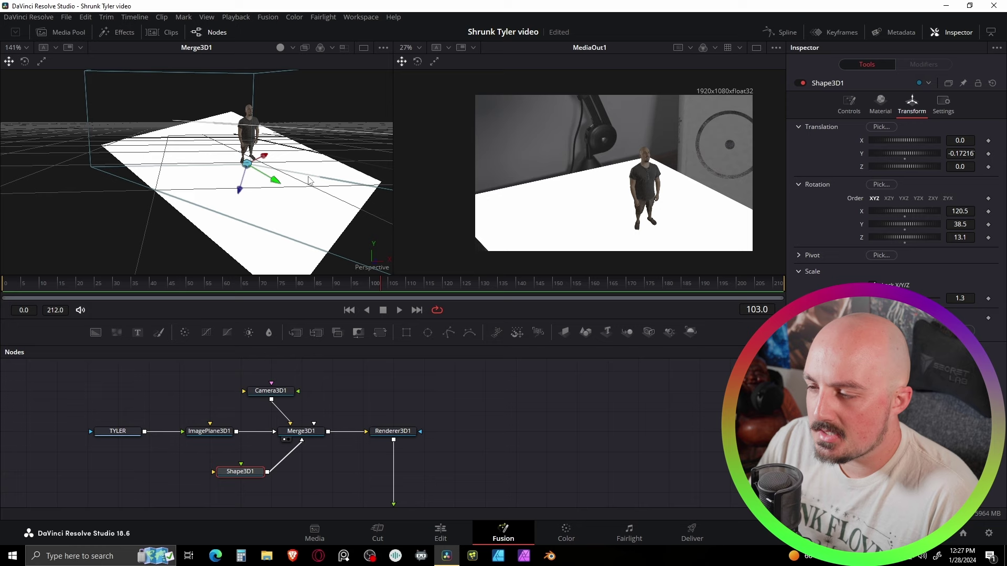
scroll(308, 178, "down", 2)
scroll(646, 209, "down", 1)
left_click_drag(622, 200, 568, 198)
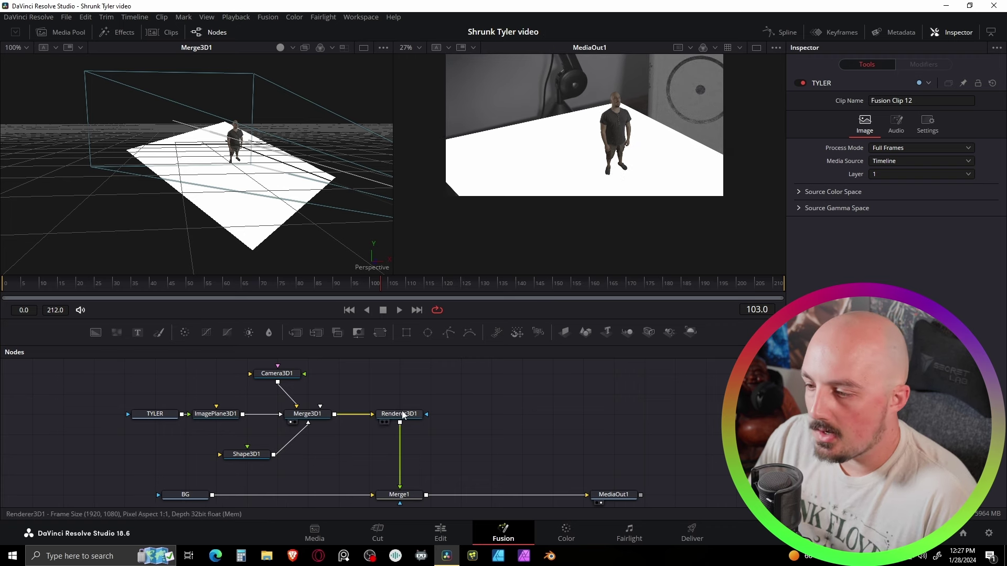
scroll(388, 427, "down", 3)
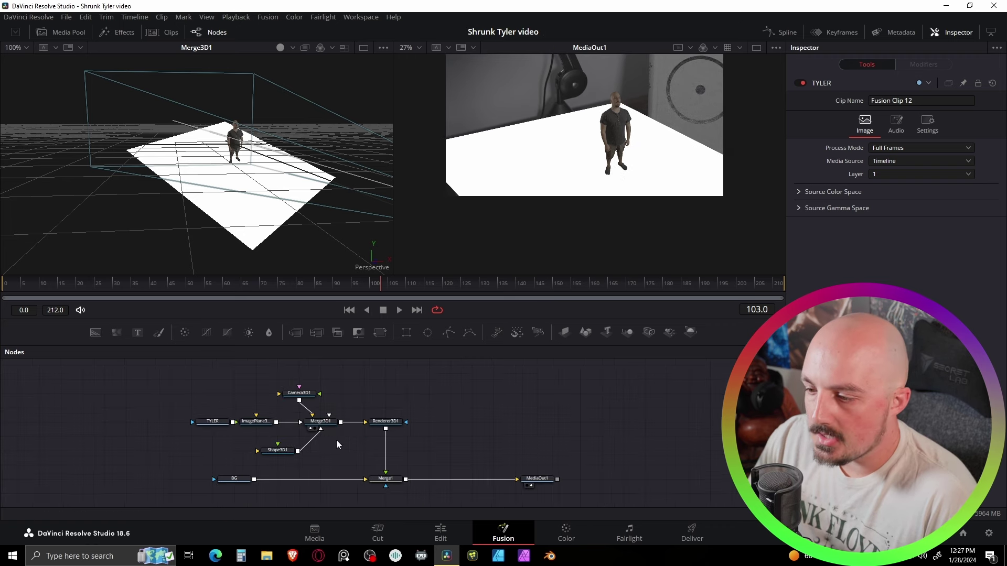
scroll(318, 449, "up", 2)
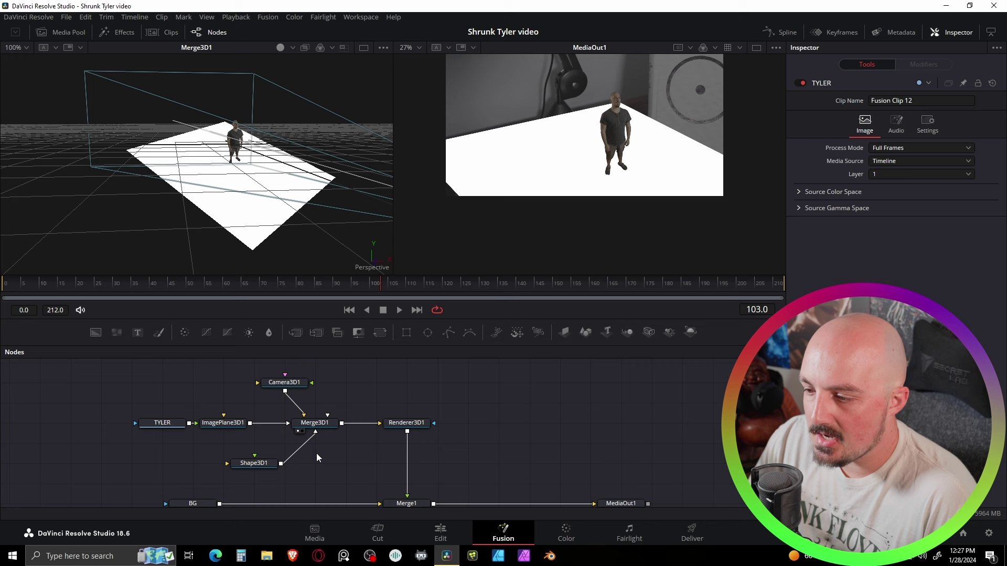
Duplicate TYLER, ImagePlane3D1, Camera3D1, Merge3D1 and Renderer3D1 without the shape, placing the copies below the BG node
left_click_drag(92, 363, 472, 448)
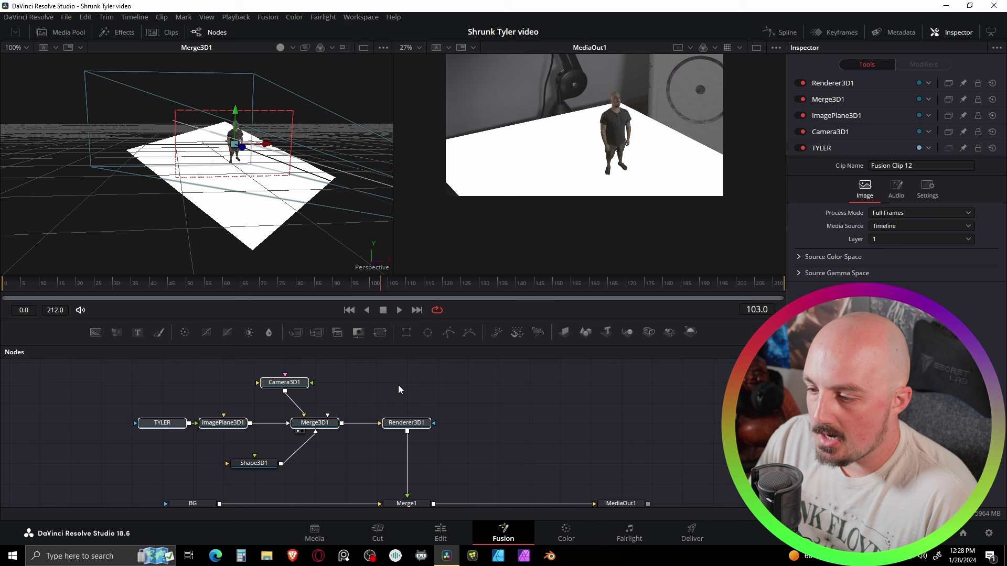
left_click_drag(352, 481, 326, 395)
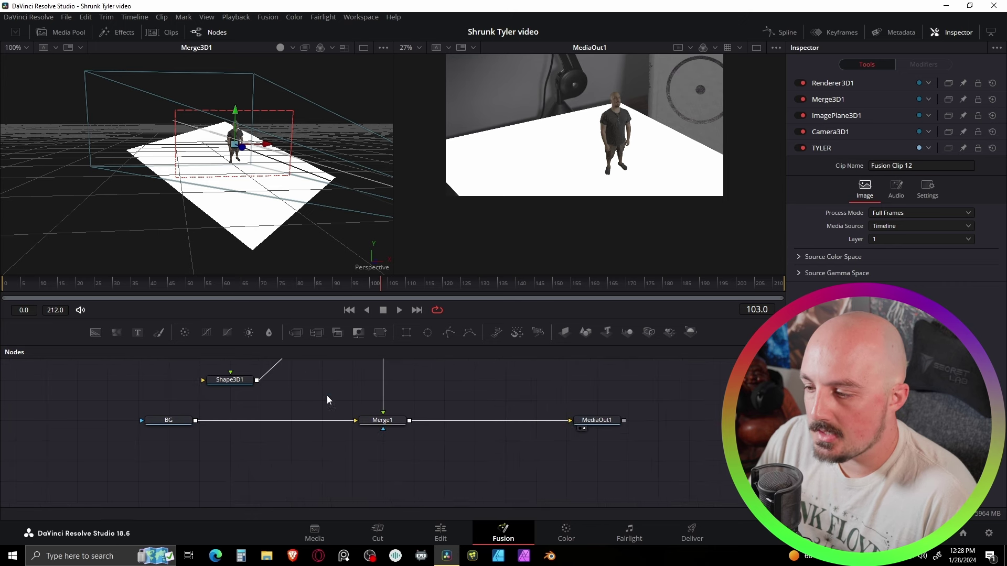
scroll(324, 445, "down", 2)
left_click(316, 468)
left_click_drag(238, 476, 256, 447)
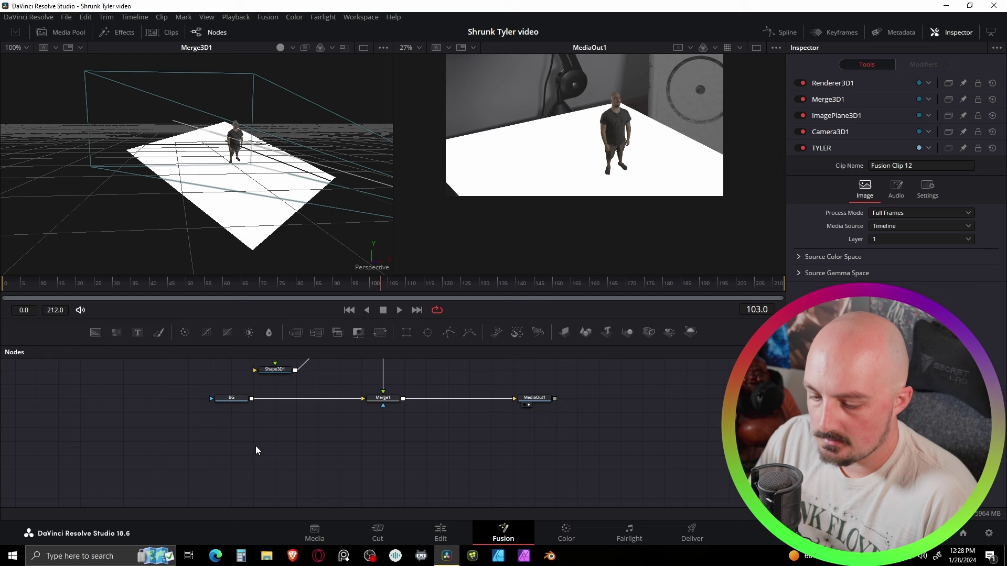
scroll(312, 438, "up", 3)
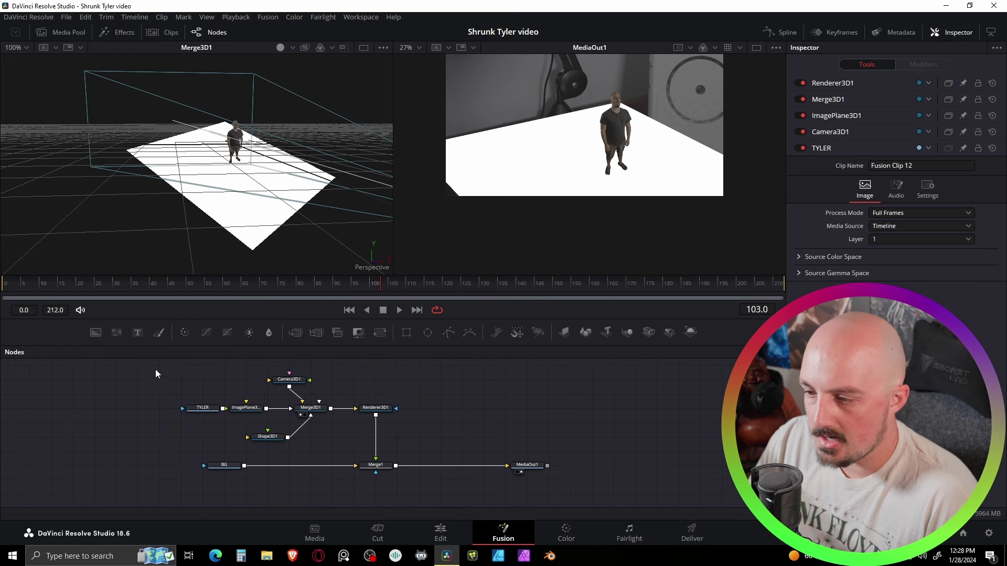
left_click_drag(156, 369, 411, 413)
scroll(276, 442, "down", 4)
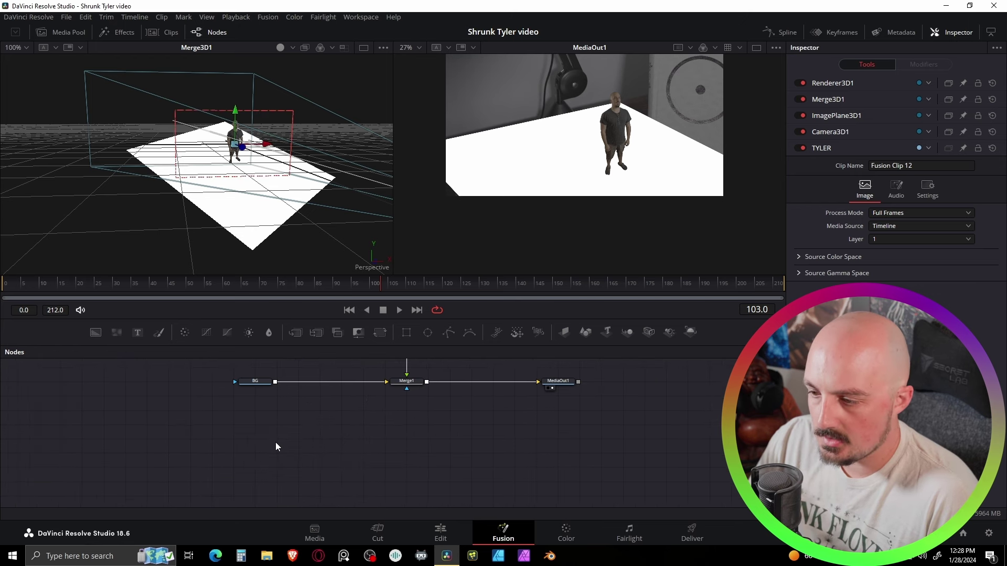
key("ctrl+v")
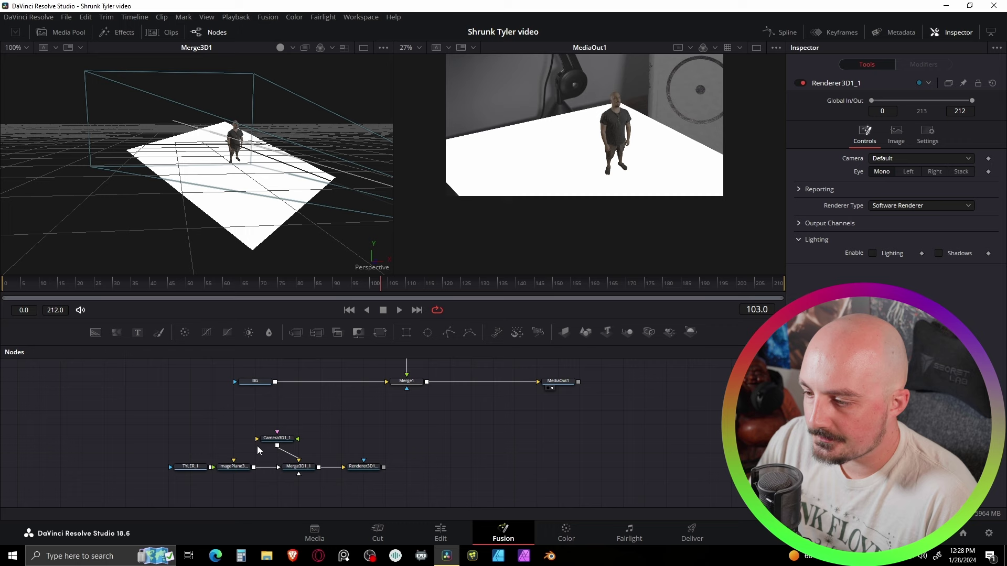
Move the whole group of duplicated nodes slightly lower to clear space beneath BG
scroll(260, 440, "down", 1)
scroll(260, 436, "up", 2, "ctrl")
left_click_drag(99, 406, 350, 453)
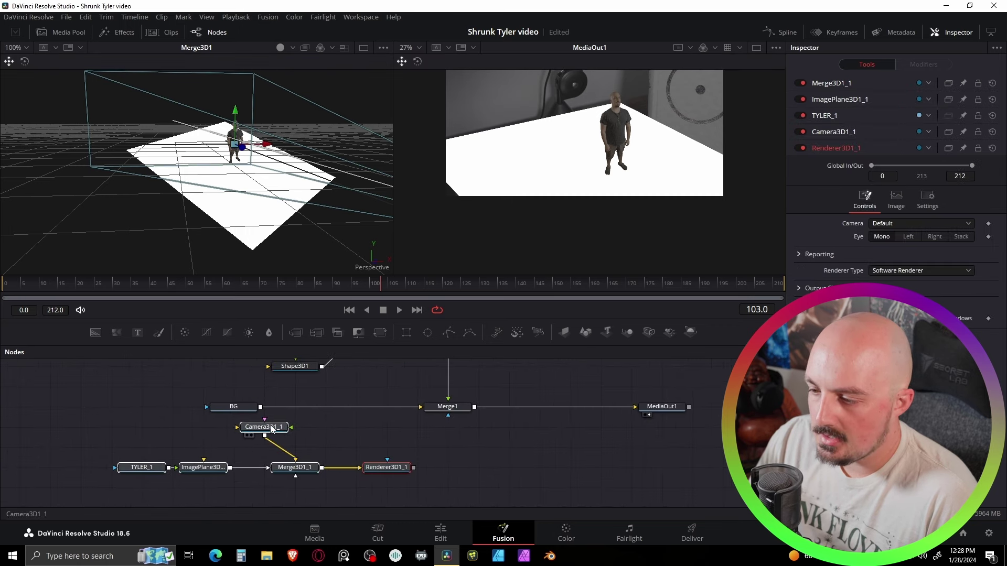
mouse_move(270, 431)
left_mouse_down()
mouse_move(279, 475)
mouse_move(273, 447)
left_mouse_up()
left_click(349, 457)
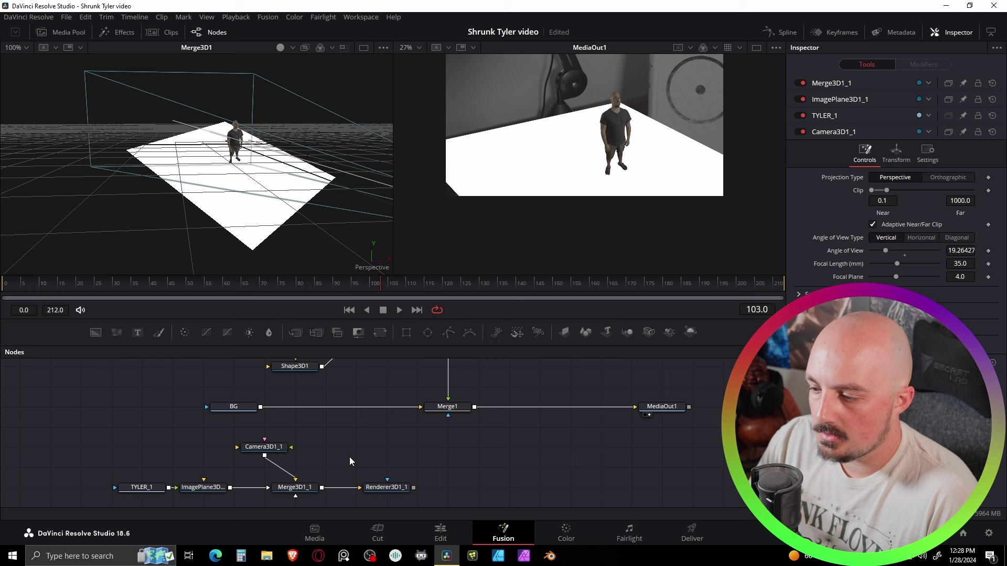
Merge Renderer3D1_1's output over BG with a new Merge node placed before Merge1
left_click_drag(350, 458, 342, 443)
left_click_drag(406, 473, 255, 397)
left_click_drag(441, 474, 379, 393)
scroll(430, 390, "up", 1)
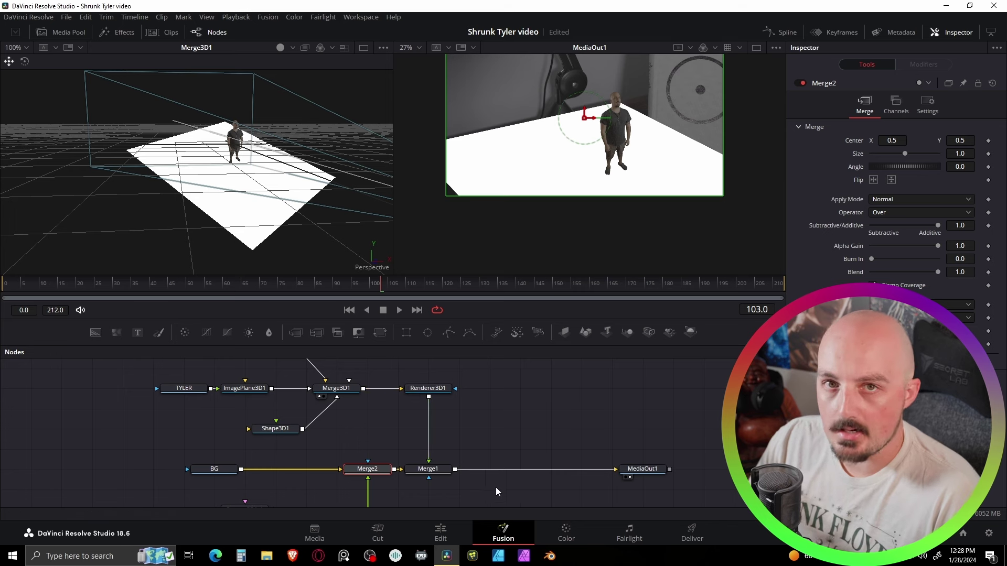
Rename Merge2 to SHDW_MRG and place it and Renderer3D1_1 closer to the duplicated 3D nodes
scroll(365, 458, "down", 3)
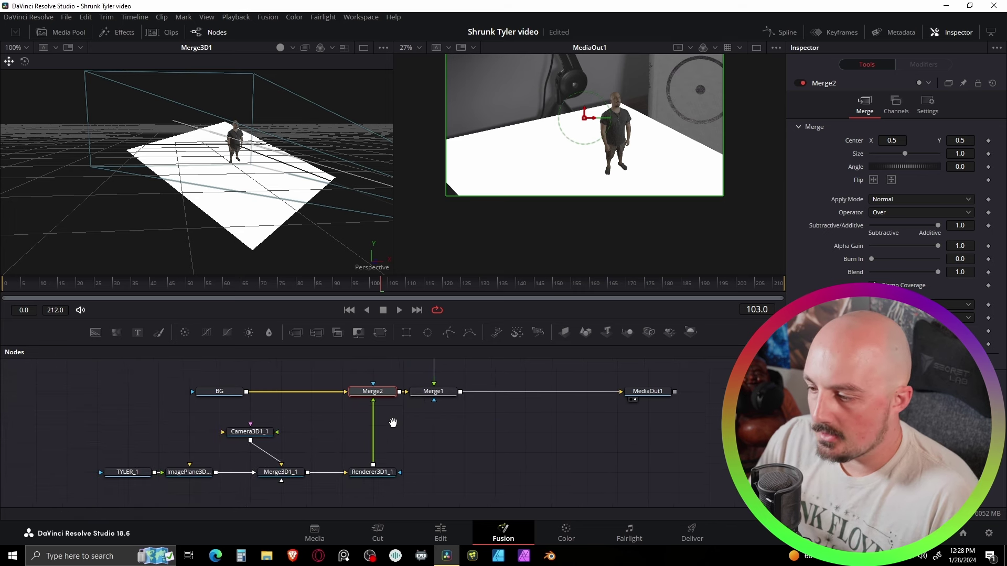
left_click(378, 478, "ctrl")
left_click_drag(379, 478, 347, 478)
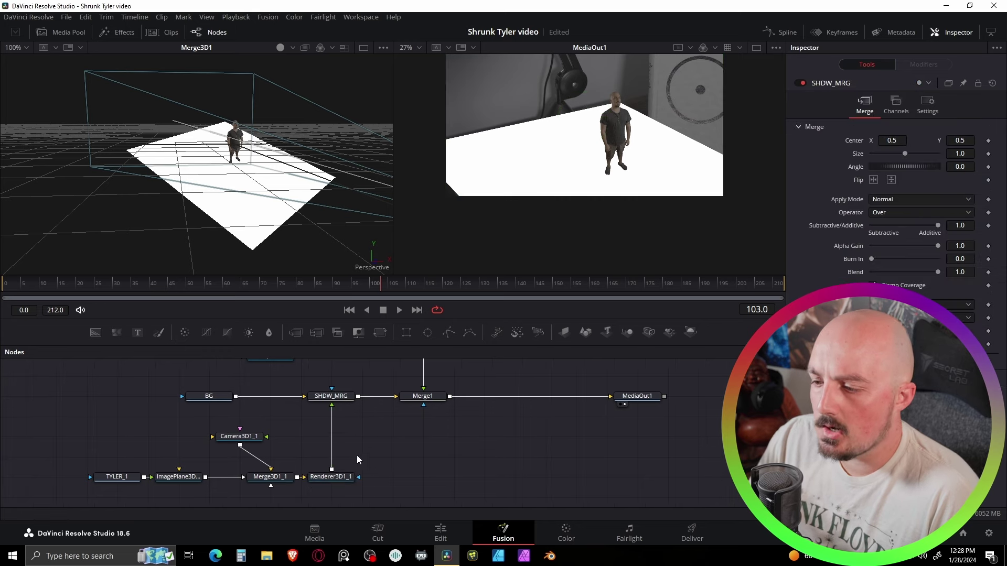
Disable the Merge1 node so that only the shadow branch is composited over BG
left_click_drag(429, 419, 417, 457)
left_click(422, 435)
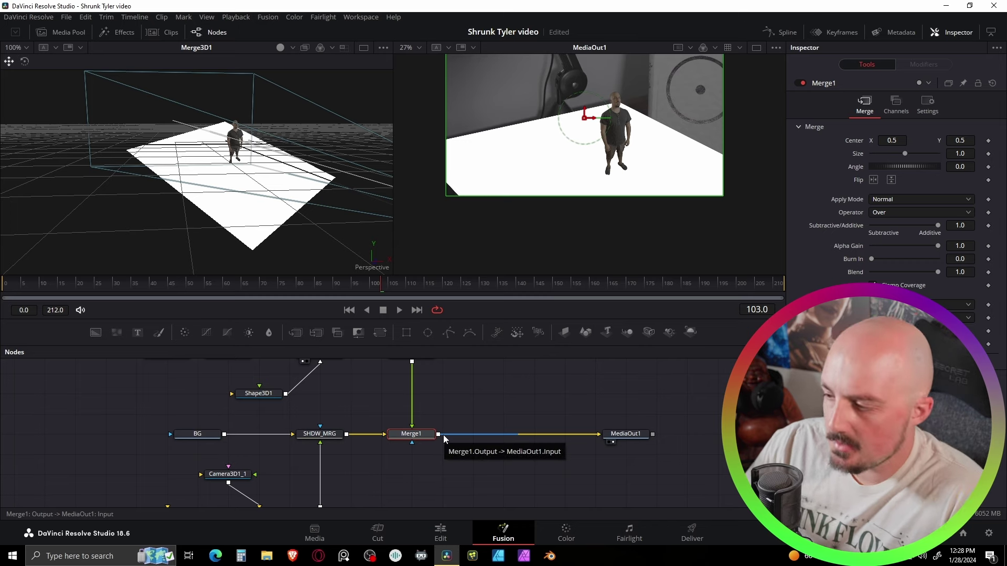
key("ctrl+p")
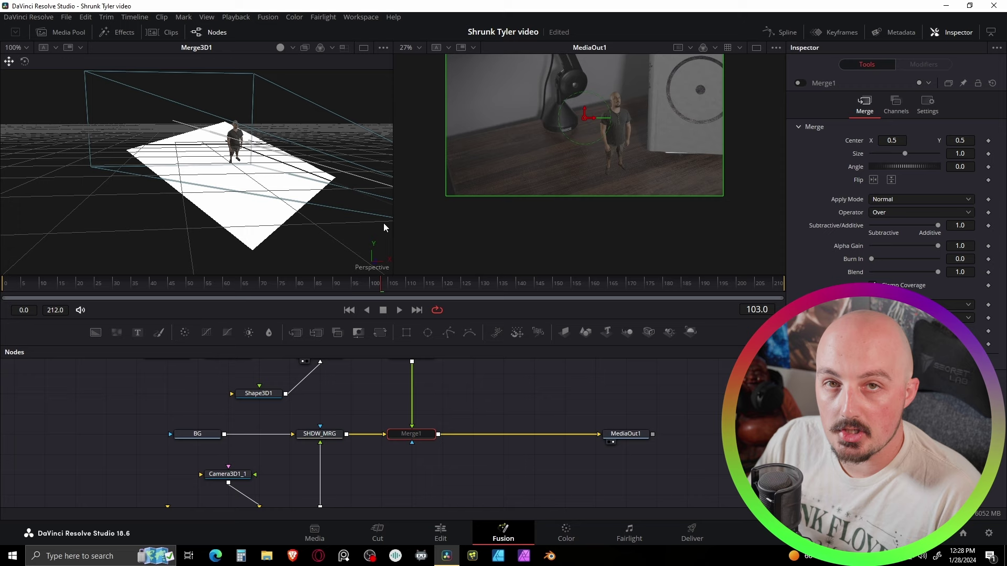
Detach Shape3D1 from Merge3D1, place it beneath Camera3D1_1, connect it to Merge3D1_1, and space TYLER_1 and ImagePlane3D1_1 farther away
scroll(369, 445, "up", 3)
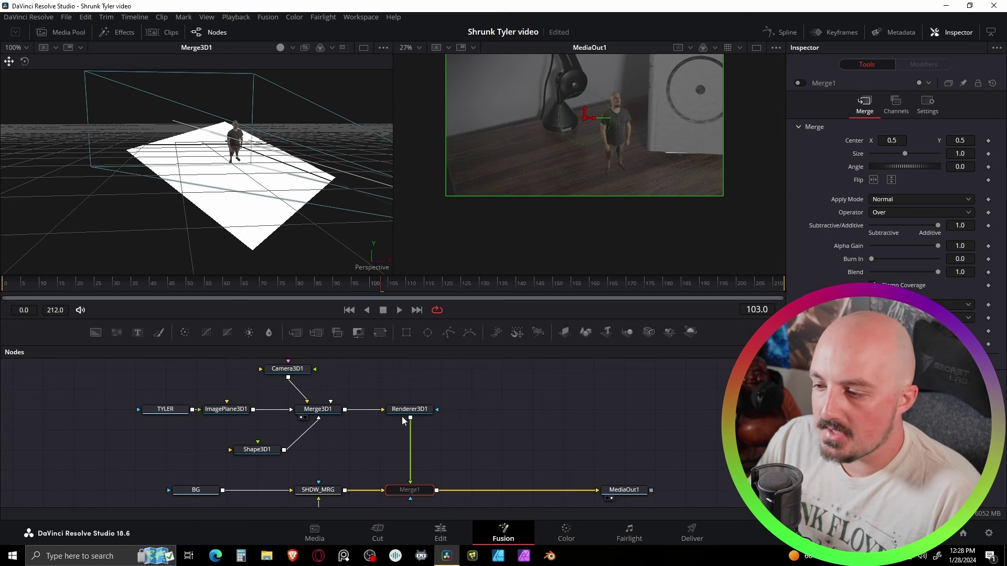
scroll(335, 432, "down", 2)
key("ctrl+v")
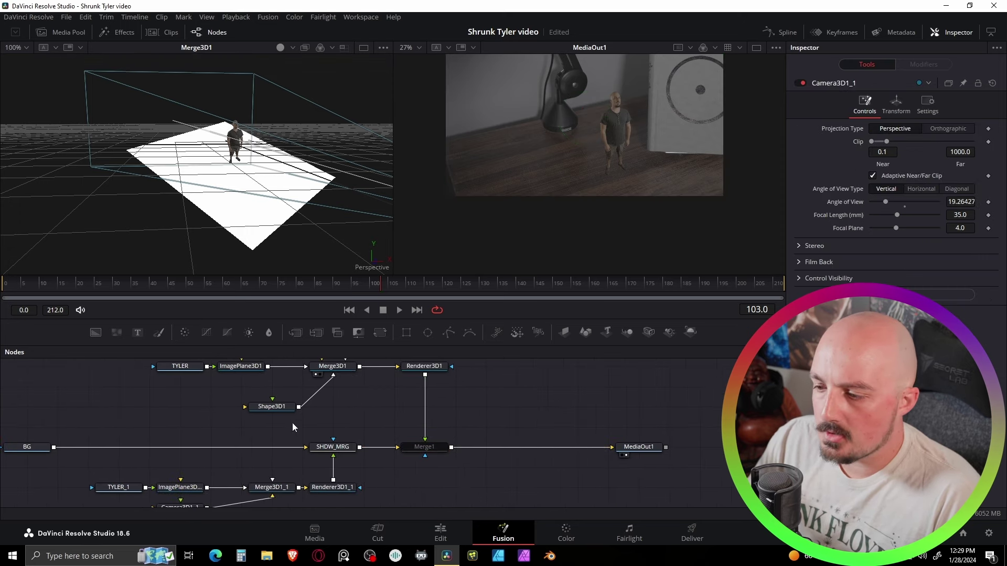
left_click(279, 408)
scroll(247, 434, "down", 2)
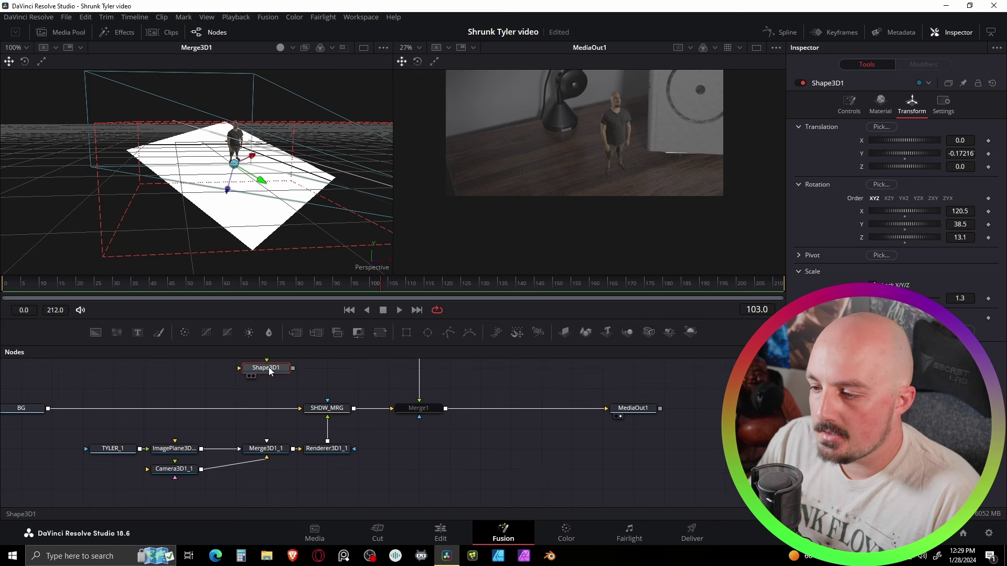
left_click_drag(281, 389, 253, 495)
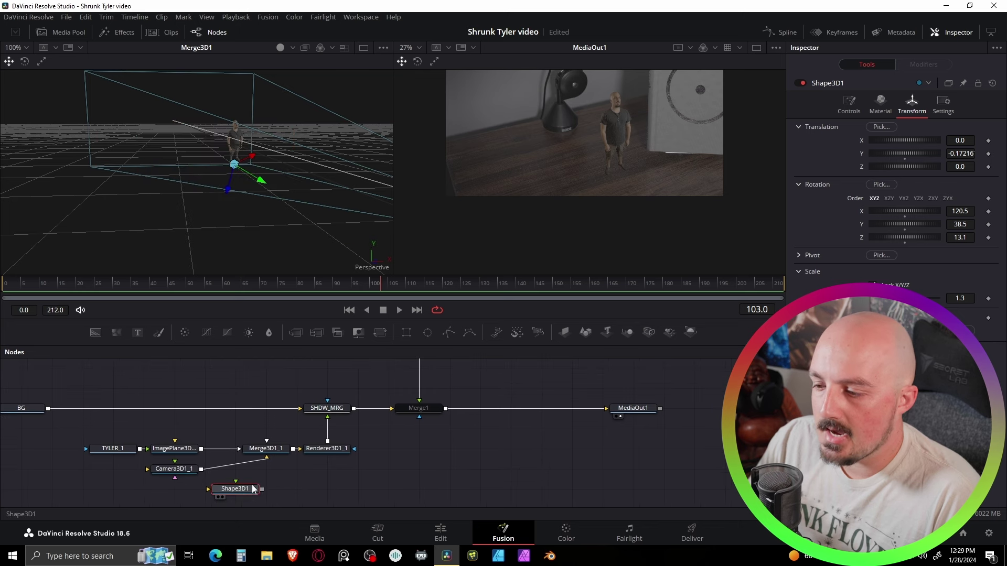
scroll(321, 468, "down", 1)
left_click_drag(321, 468, 336, 449)
left_click_drag(272, 458, 301, 421)
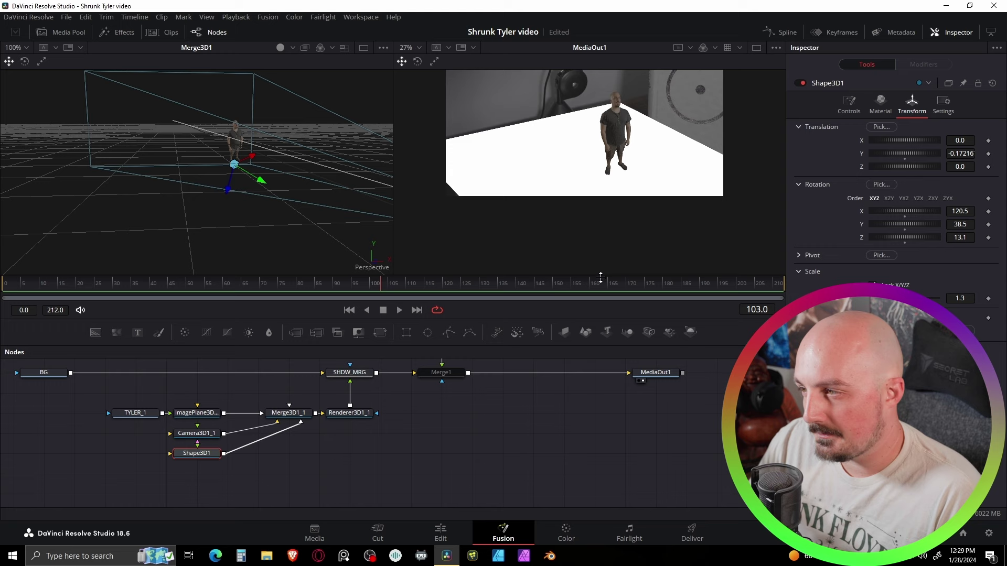
scroll(368, 399, "up", 1)
left_click_drag(102, 416, 137, 439)
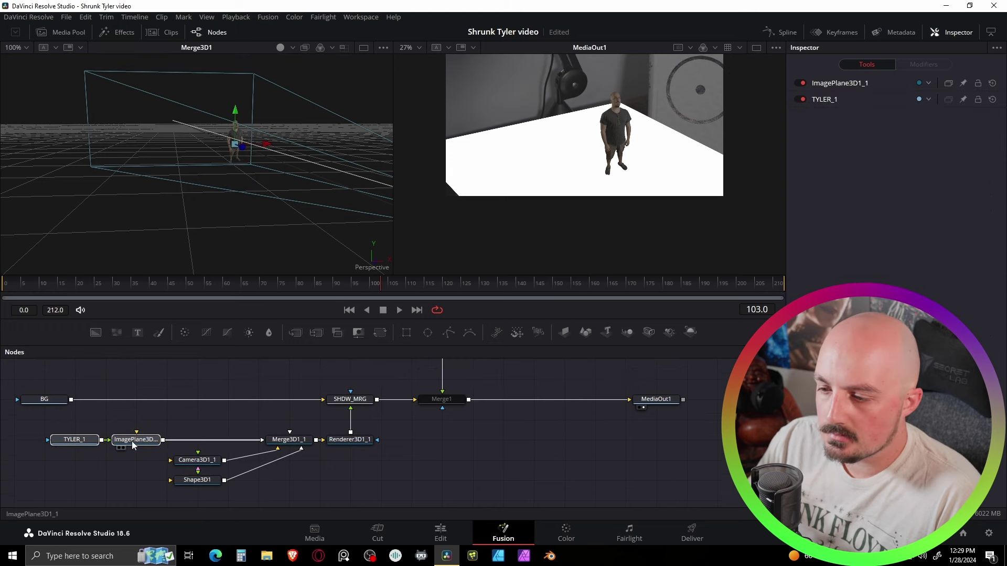
Enable Lighting and Shadows in the lighting settings of Renderer3D1_1
left_click(355, 442)
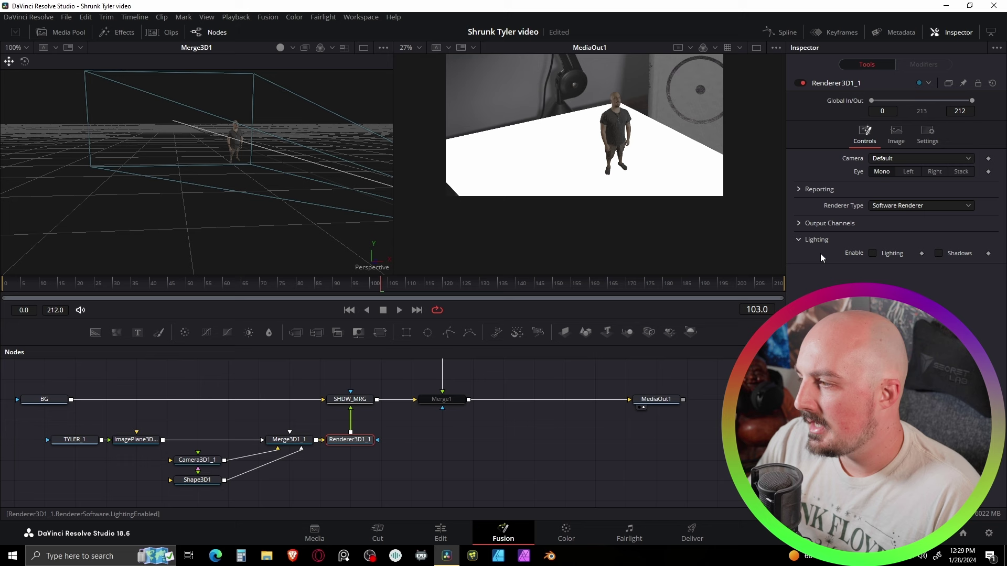
left_click(872, 252)
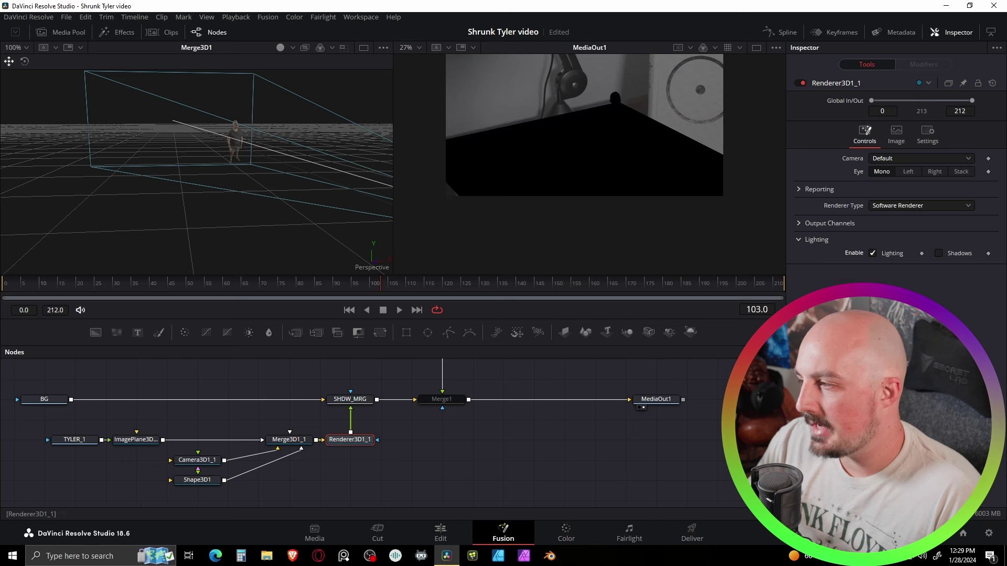
left_click(938, 254)
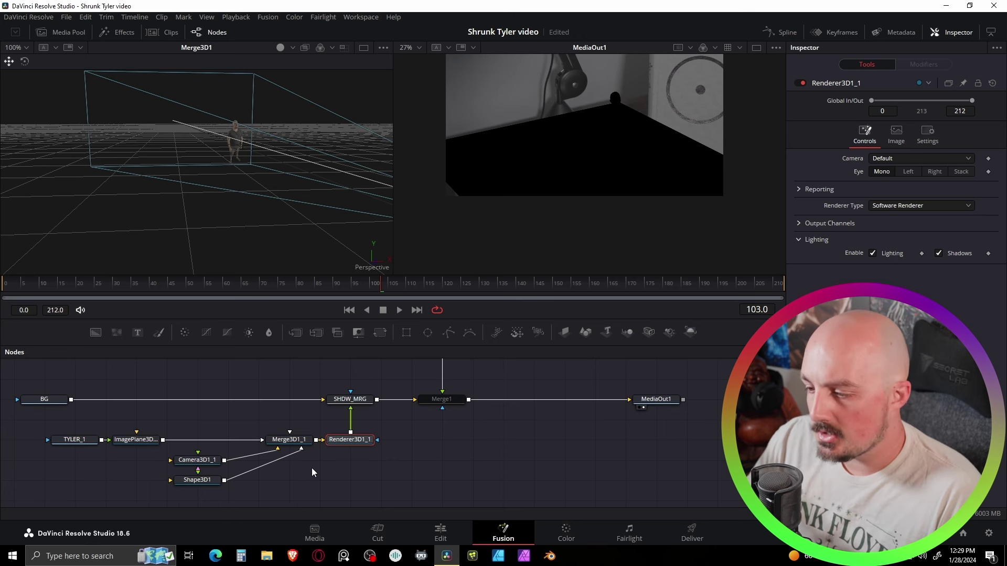
Add a Spot Light node beneath Shape3D1 and connect it to Merge3D1_1
left_click(282, 485)
left_click_drag(262, 501, 293, 466)
key("shift+space")
type("shape")
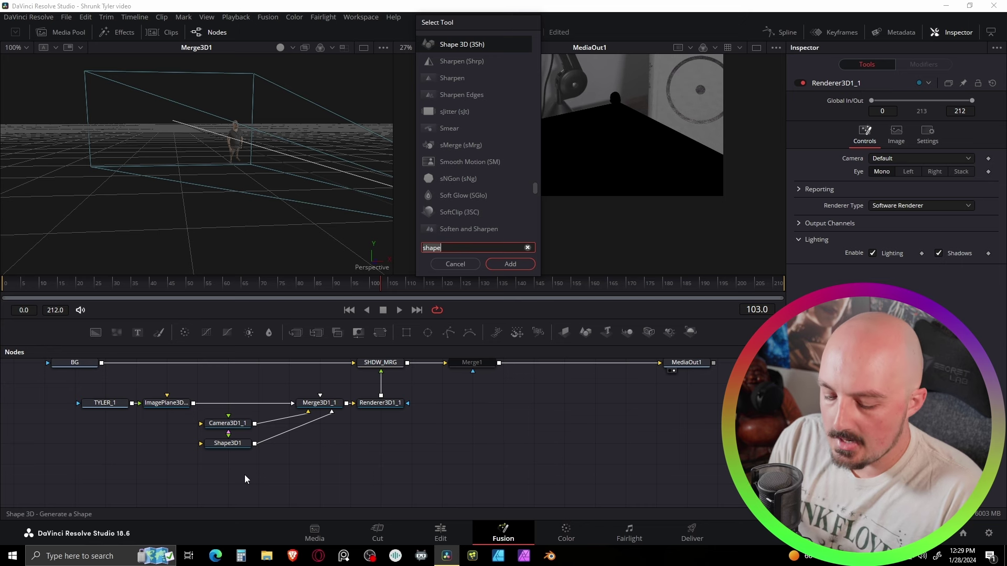
key("ctrl+a")
type("spotl")
key("Return")
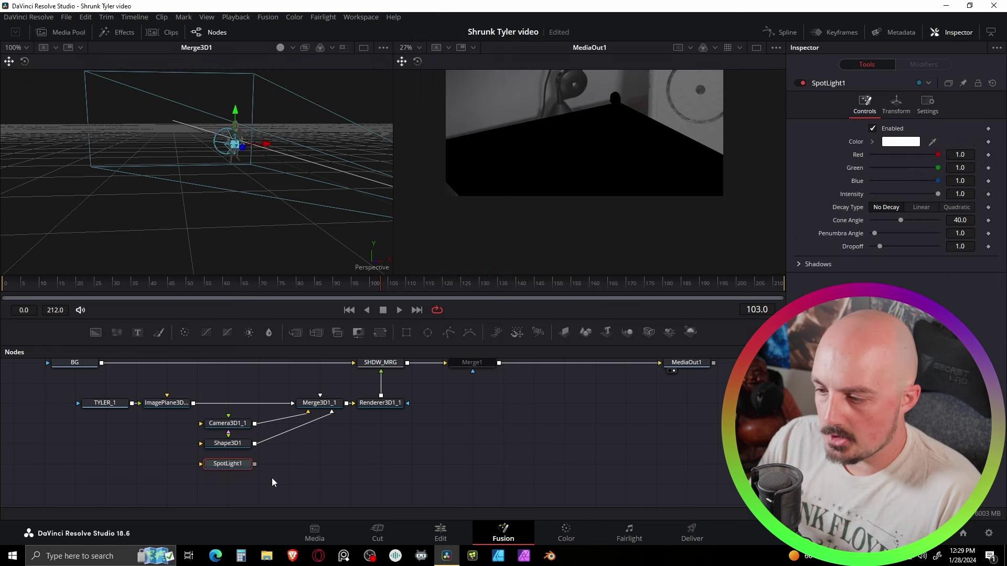
left_click_drag(255, 463, 324, 409)
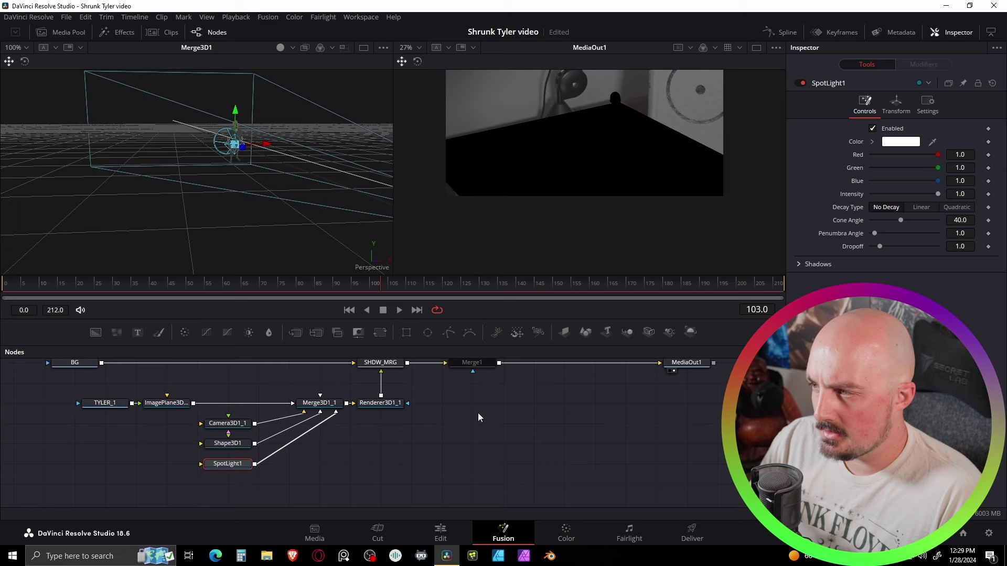
Move the spotlight in front of and above the man, at about Y 0.335 and Z 0.836, and set its X rotation to -22.9
left_click_drag(173, 195, 234, 206)
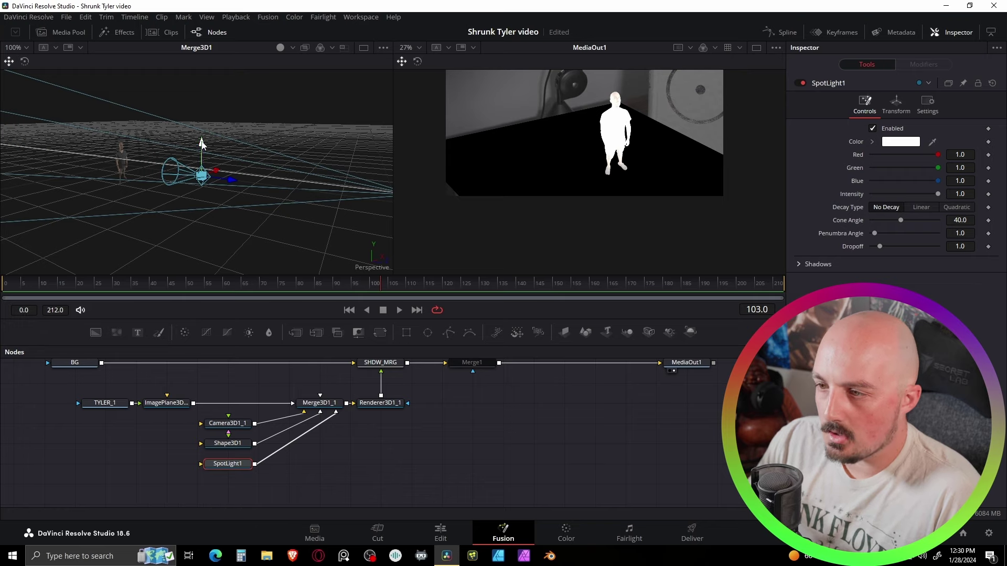
left_click_drag(202, 143, 203, 96)
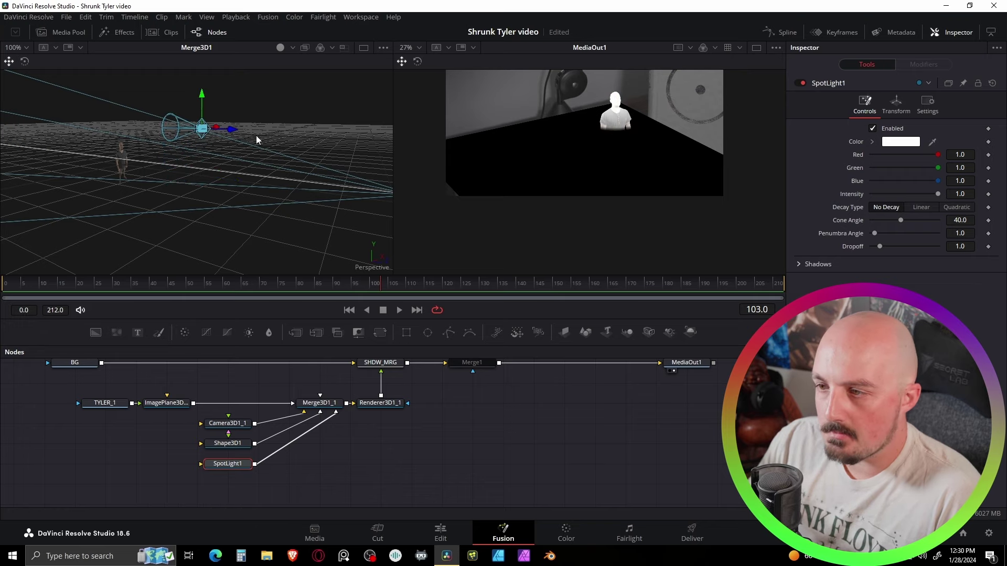
left_click_drag(256, 135, 231, 207)
left_click(896, 104)
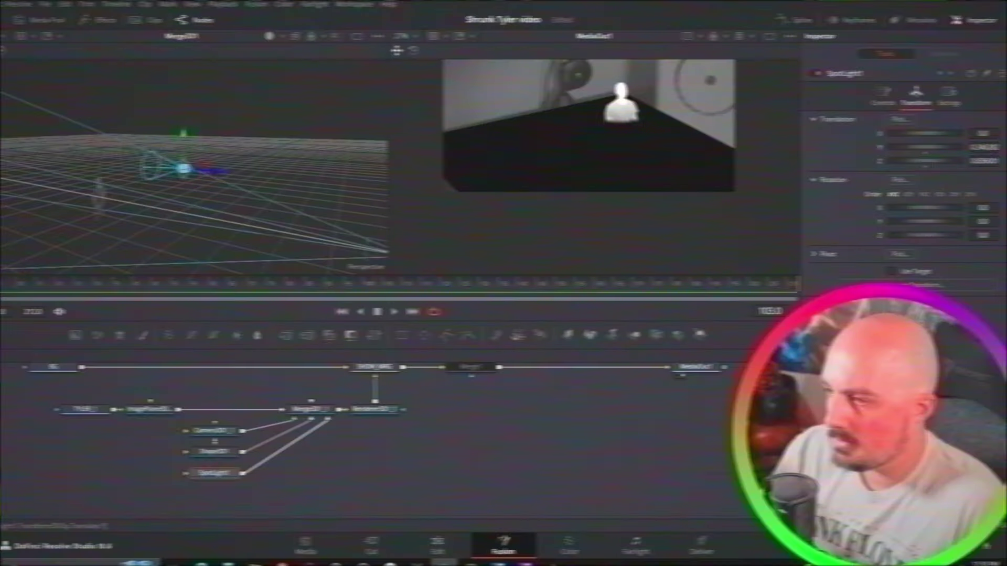
left_click_drag(966, 156, 954, 156)
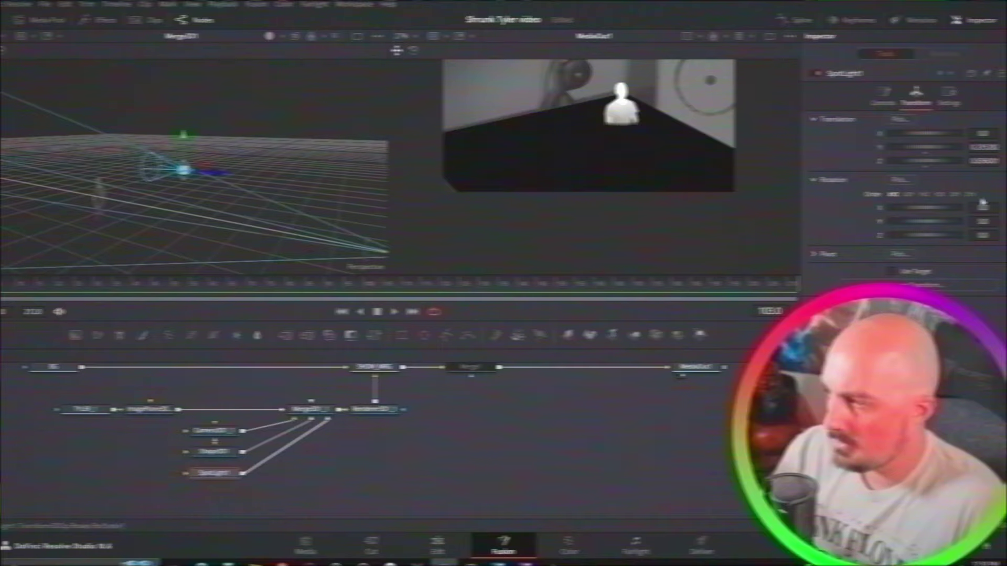
left_click_drag(960, 210, 941, 210)
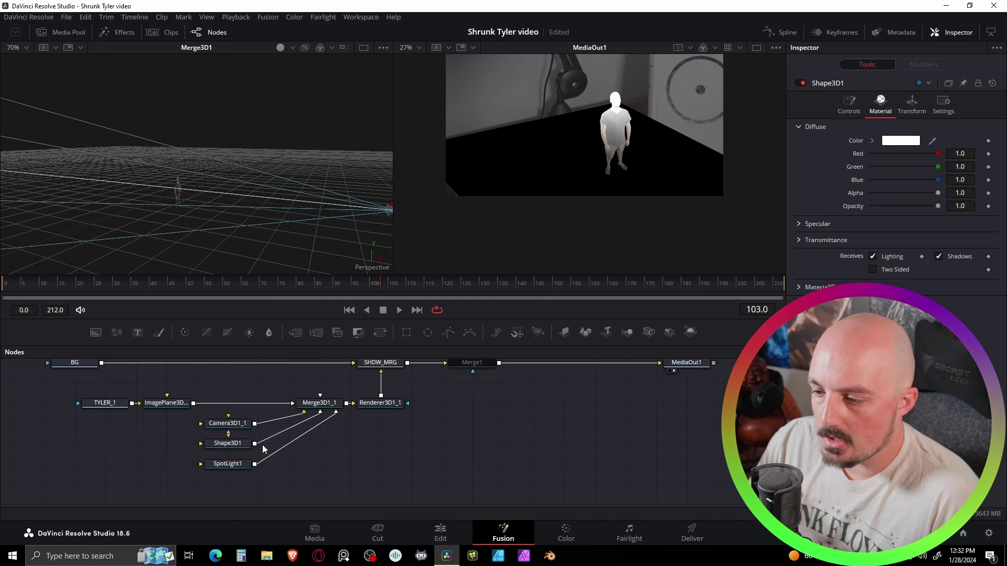
Stop Shape3D1's material from receiving lighting, and stop ImagePlane3D1_1's material from receiving both lighting and shadows
left_click(240, 447)
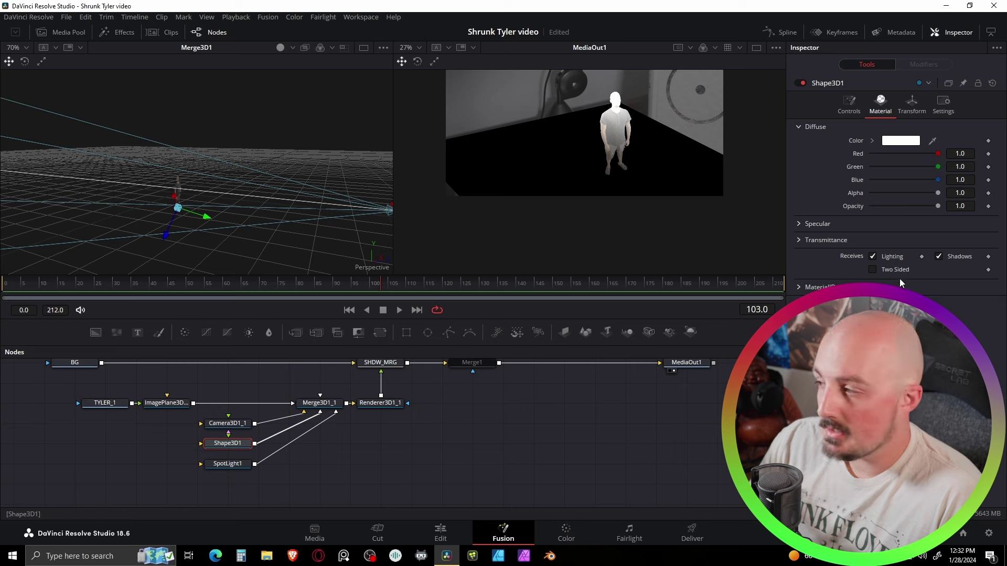
left_click(873, 256)
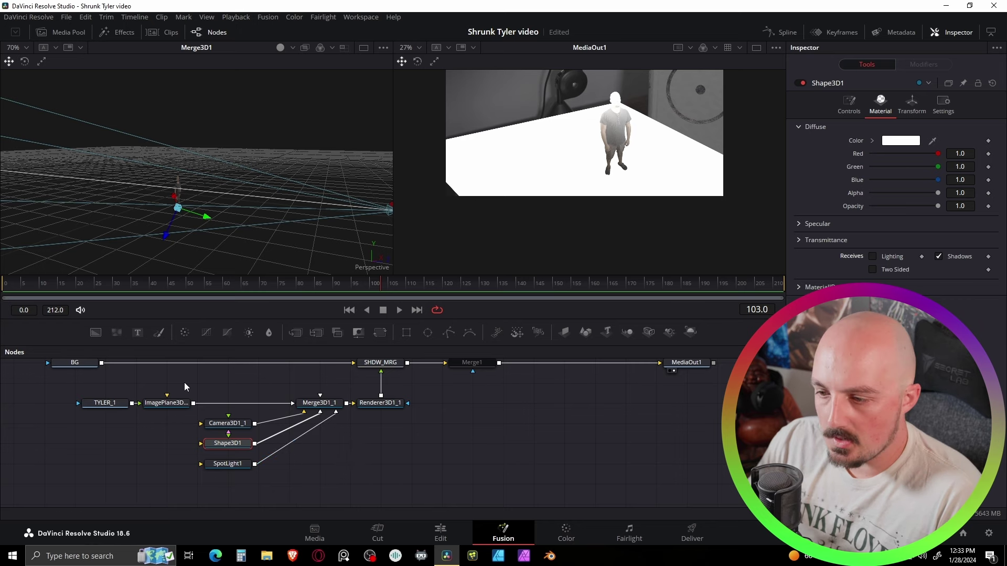
left_click(172, 404)
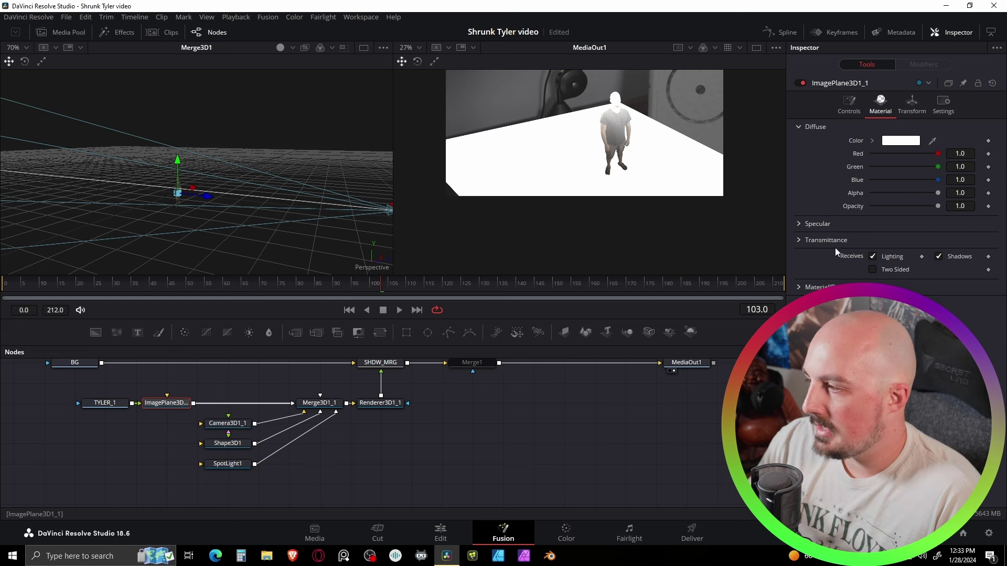
left_click(873, 257)
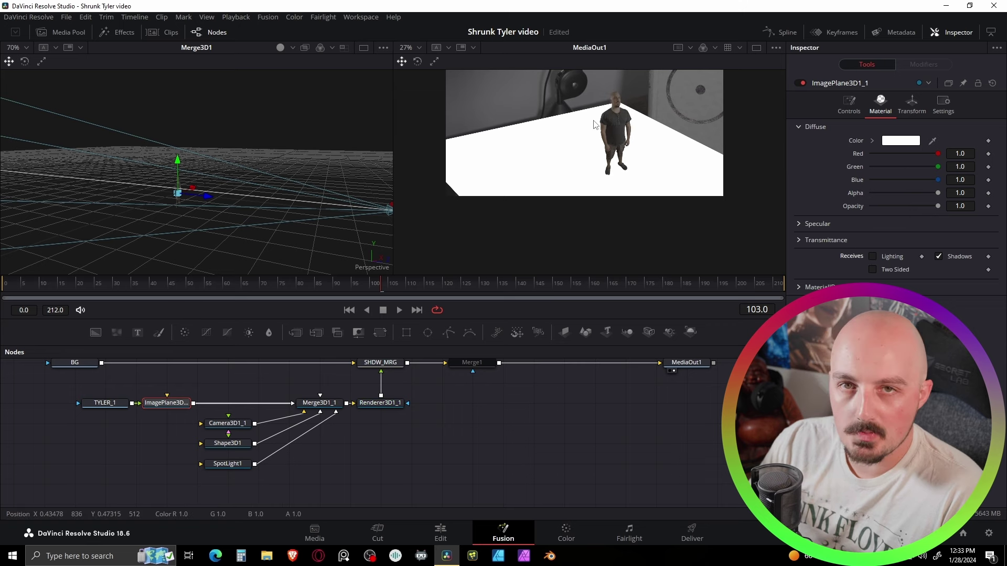
left_click(939, 257)
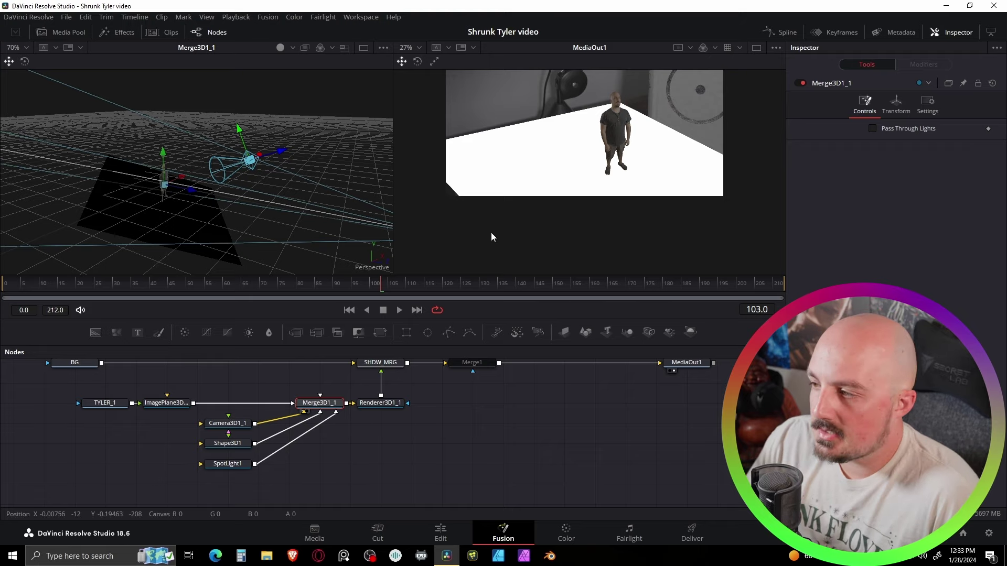
Shift the spotlight sideways in the 3D scene to about X 0.511
left_click_drag(310, 232, 221, 160)
scroll(216, 213, "up", 5)
left_click_drag(215, 222, 203, 139)
scroll(223, 174, "down", 8)
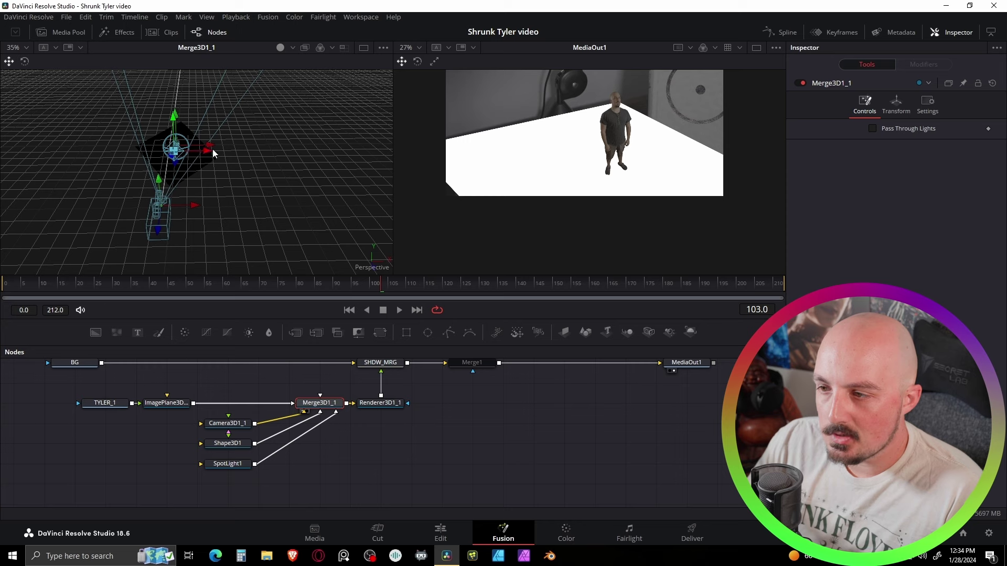
left_click_drag(210, 152, 309, 176)
scroll(226, 174, "up", 2)
scroll(227, 172, "up", 2)
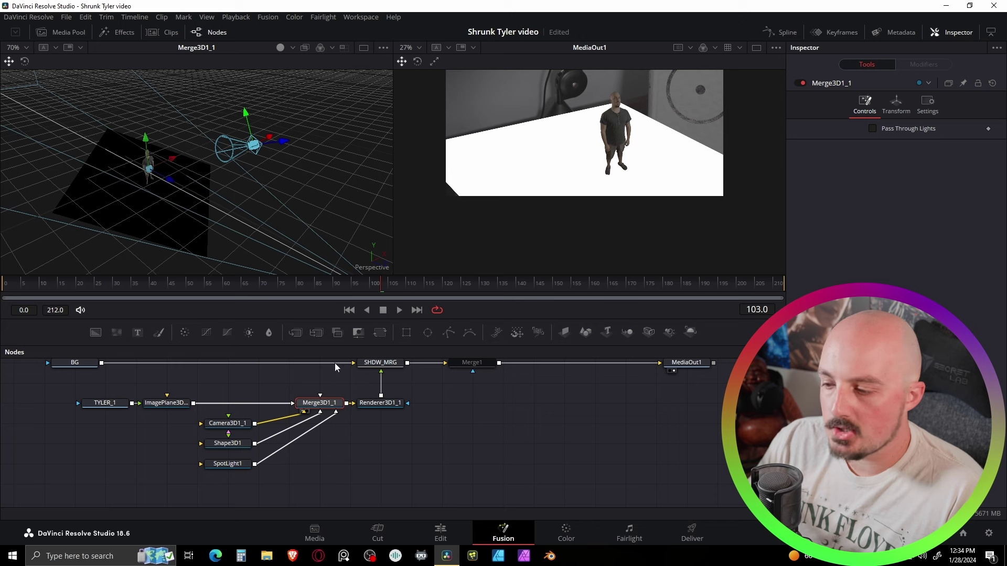
Set SpotLight1's Y rotation to 28.1, then adjust its X and Y translation to shorten the man's shadow on the desk
left_click(232, 464)
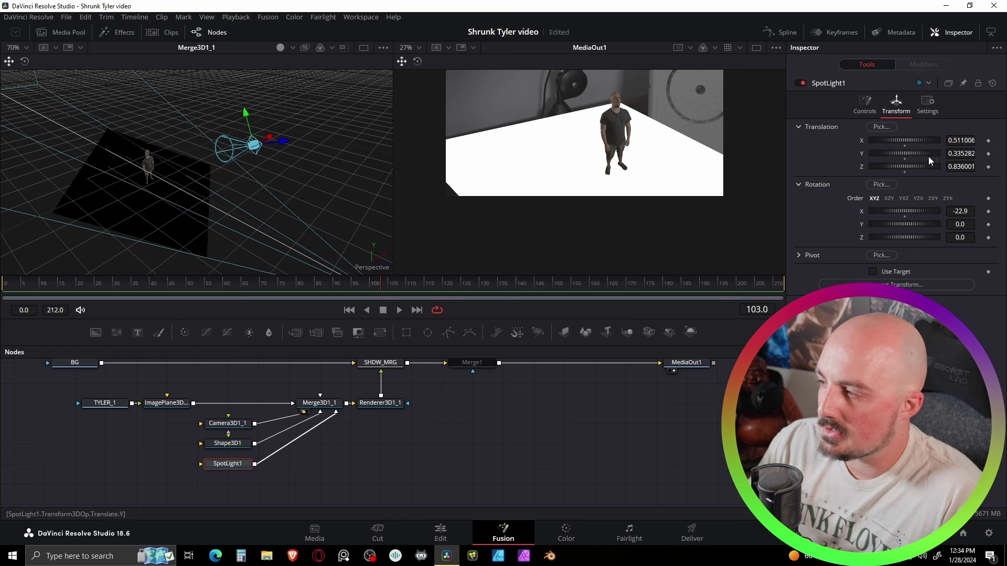
left_click_drag(961, 225, 1004, 224)
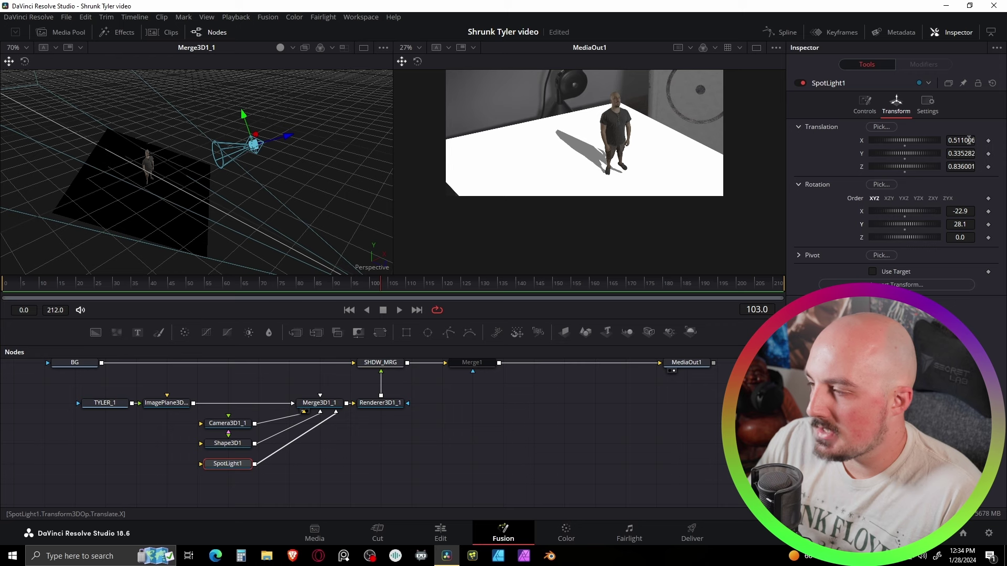
mouse_move(970, 140)
left_mouse_down()
mouse_move(970, 153)
mouse_move(938, 159)
mouse_move(975, 153)
left_mouse_up()
Align Shape3D1 under the man's feet with rotation X 116.7, Y 26.8, Z 14.0, Y translation -0.17816 and scale 1.478
scroll(267, 102, "up", 3)
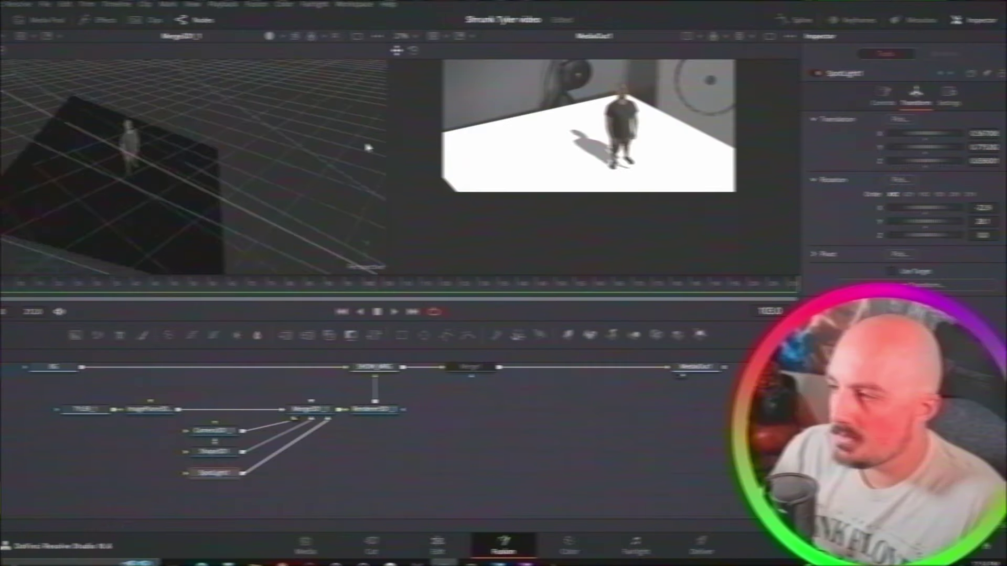
left_click(215, 452)
left_click(932, 95)
mouse_move(982, 208)
left_mouse_down()
mouse_move(991, 208)
mouse_move(986, 198)
mouse_move(971, 222)
left_mouse_up()
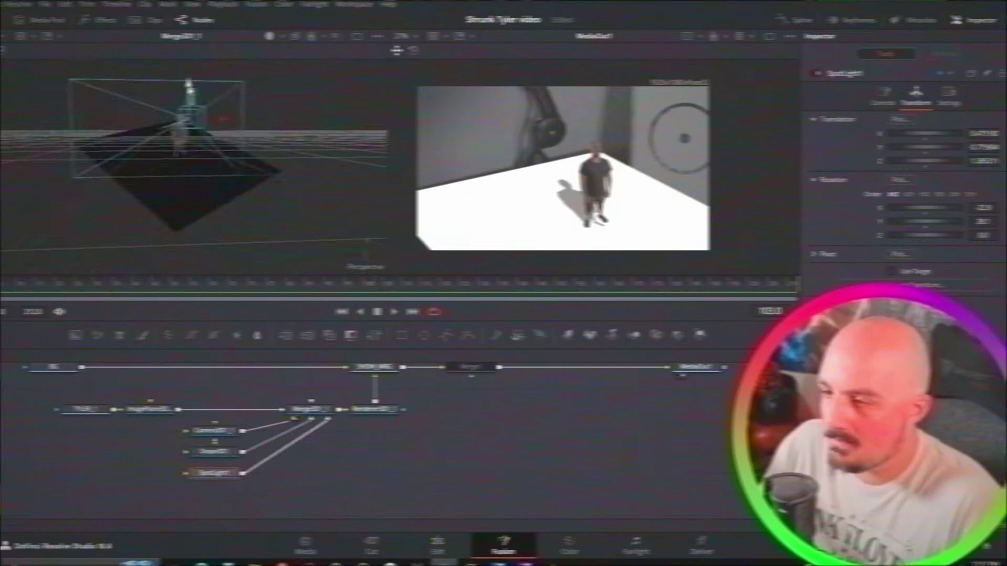
scroll(234, 157, "up", 3)
left_click(214, 451)
left_click_drag(983, 207, 975, 235)
scroll(239, 127, "up", 3)
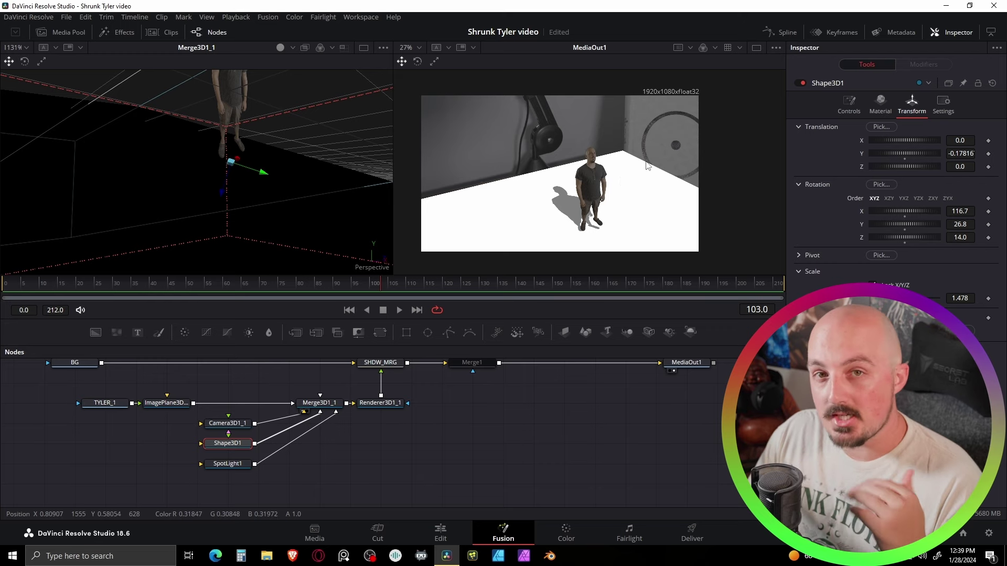
Move TYLER_1 and ImagePlane3D1_1 farther from Merge3D1_1 to make room for another node between them
scroll(444, 435, "up", 5)
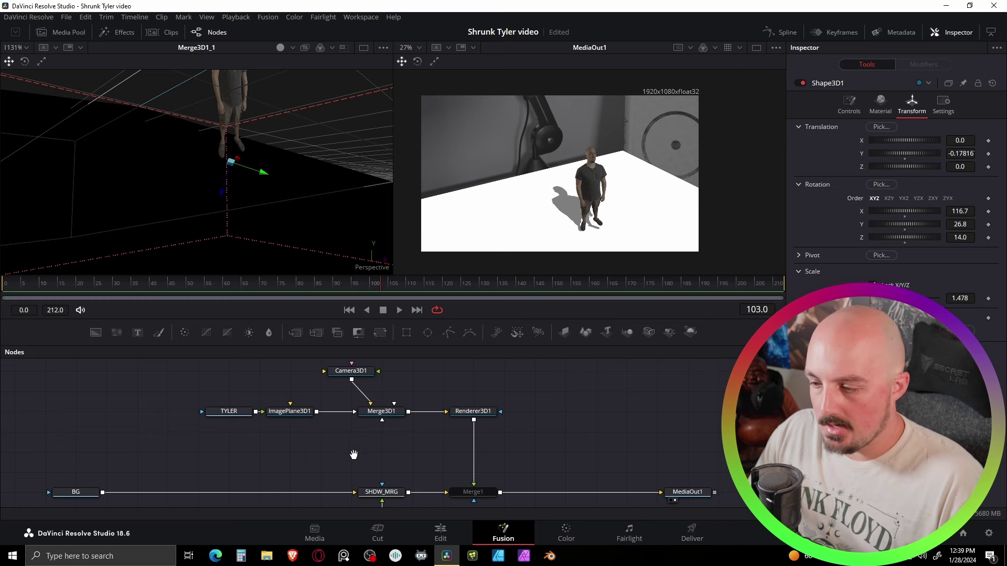
scroll(353, 454, "down", 3)
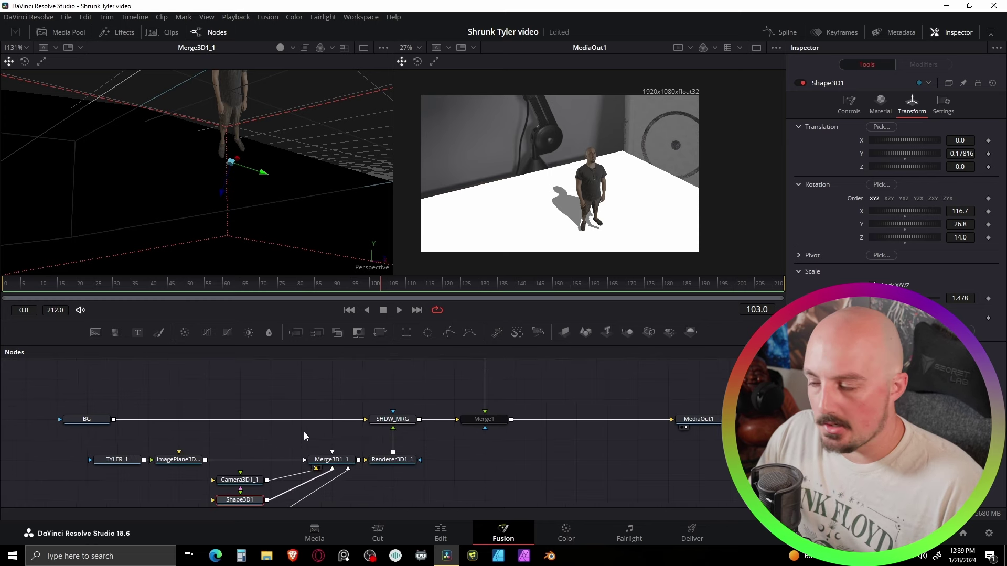
scroll(236, 444, "down", 2)
left_click_drag(111, 450, 202, 465)
left_click(129, 461)
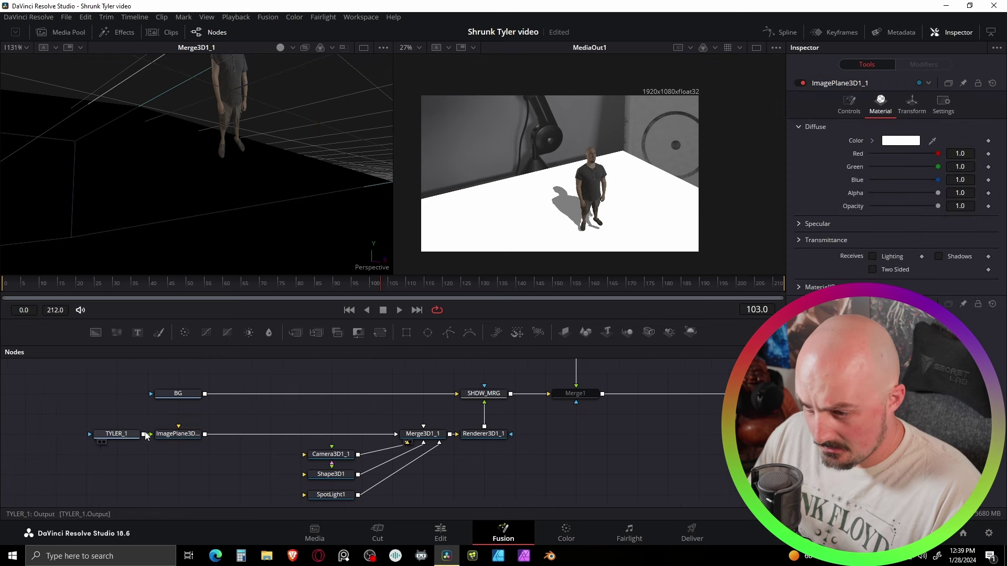
Insert an Override 3D node after ImagePlane3D1_1 and make its input unseen by cameras
left_click(176, 435)
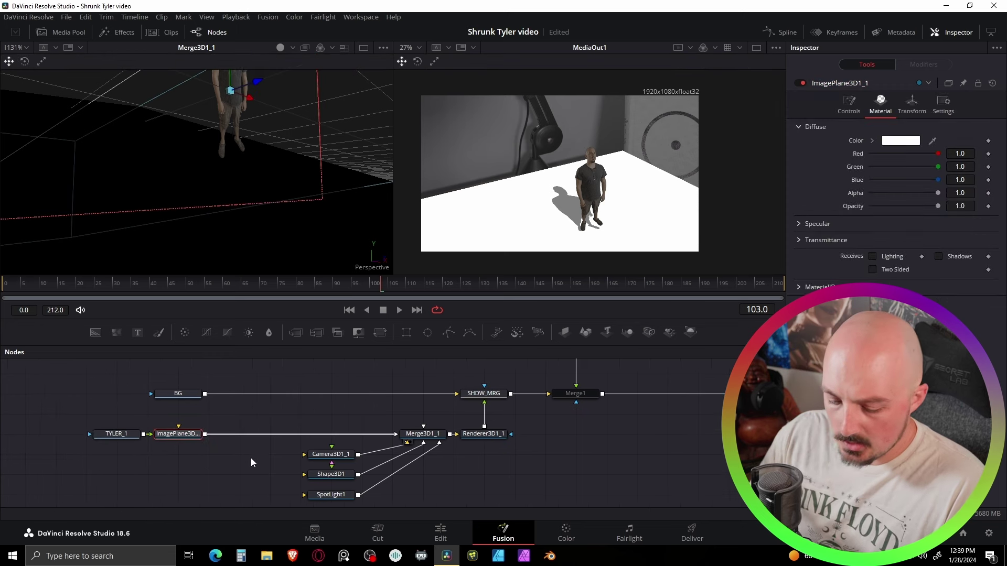
key("shift+space")
type("spotl")
key("BackSpace")
key("BackSpace")
key("BackSpace")
key("BackSpace")
key("BackSpace")
type("over")
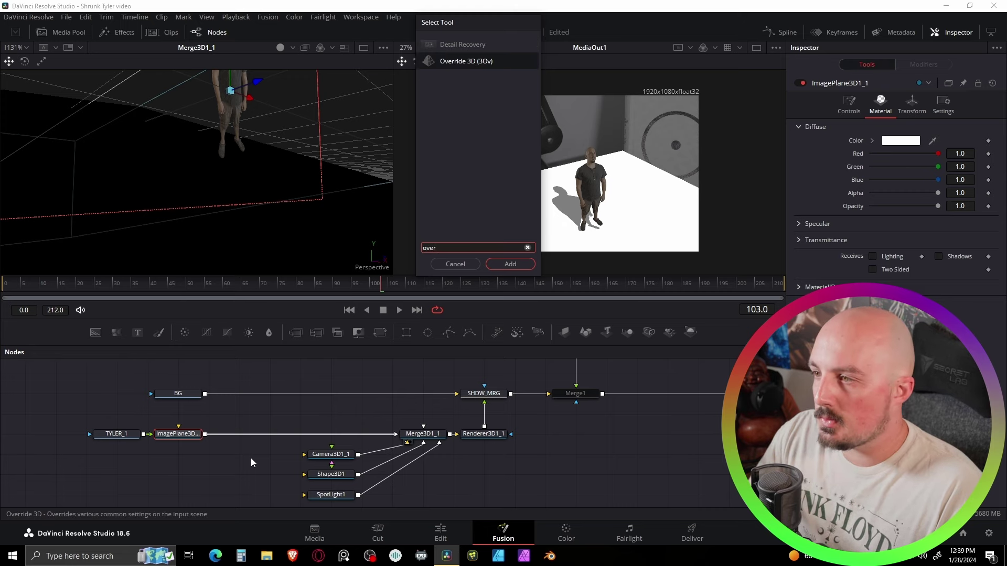
key("Return")
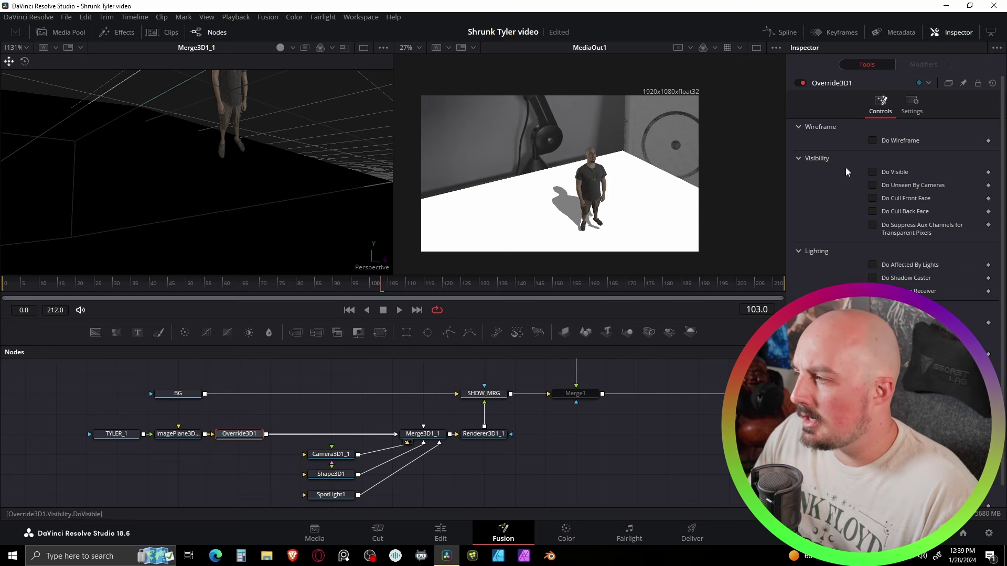
left_click(873, 184)
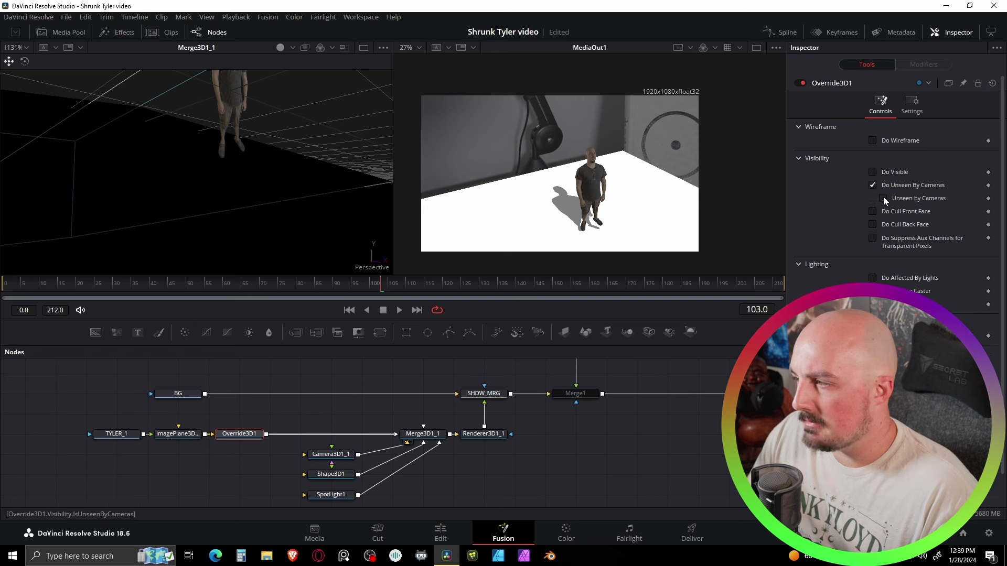
left_click(883, 198)
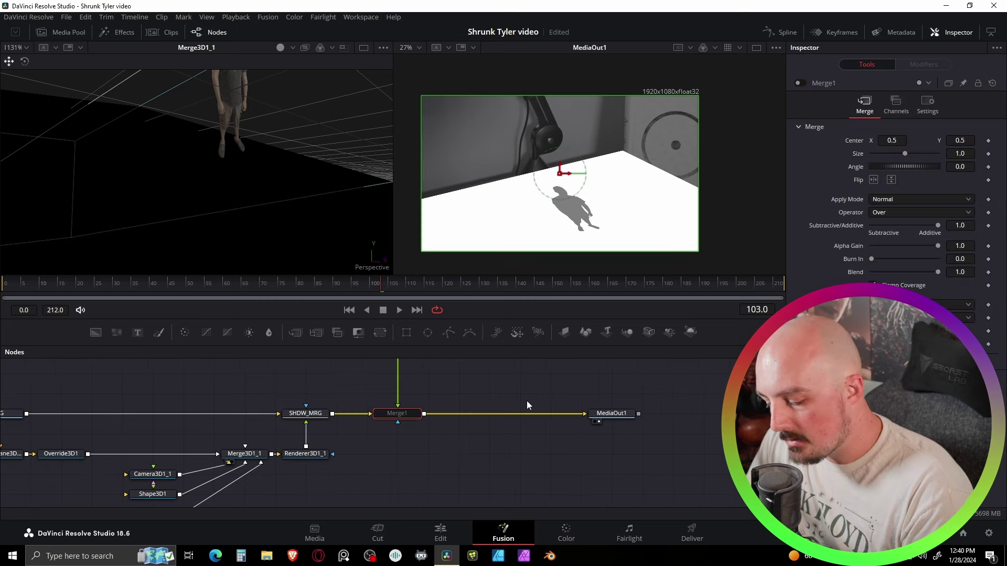
Re-enable Merge1 and move TYLER_1, ImagePlane3D1_1 and Override3D1 together up close to Merge3D1_1
key("ctrl+p")
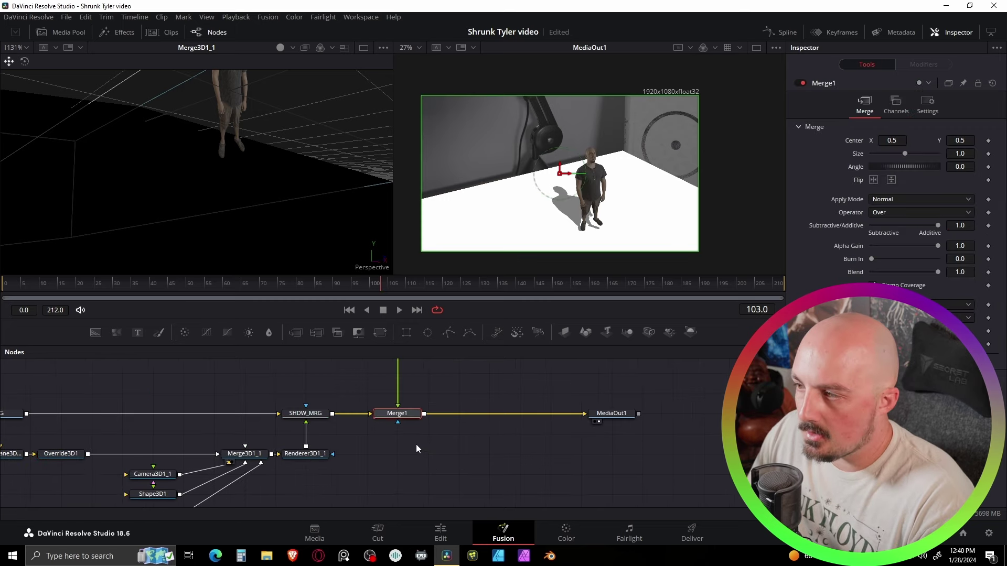
left_click_drag(424, 401, 505, 401)
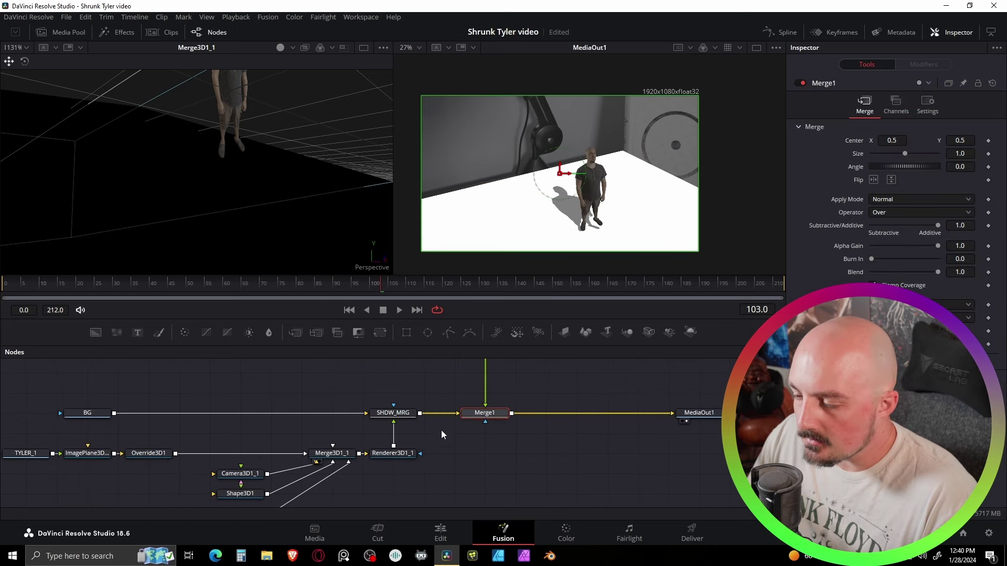
scroll(441, 431, "down", 3)
left_click_drag(90, 422, 291, 430)
left_click(394, 448)
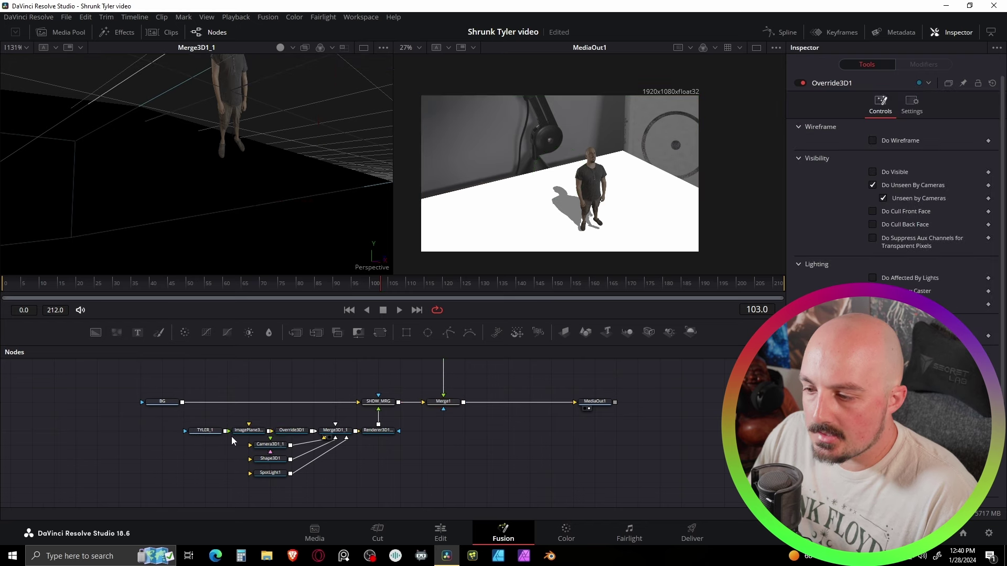
Set the SHDW_MRG node's apply mode to Multiply so the shadow blends onto the desk footage
left_click_drag(423, 475, 405, 543)
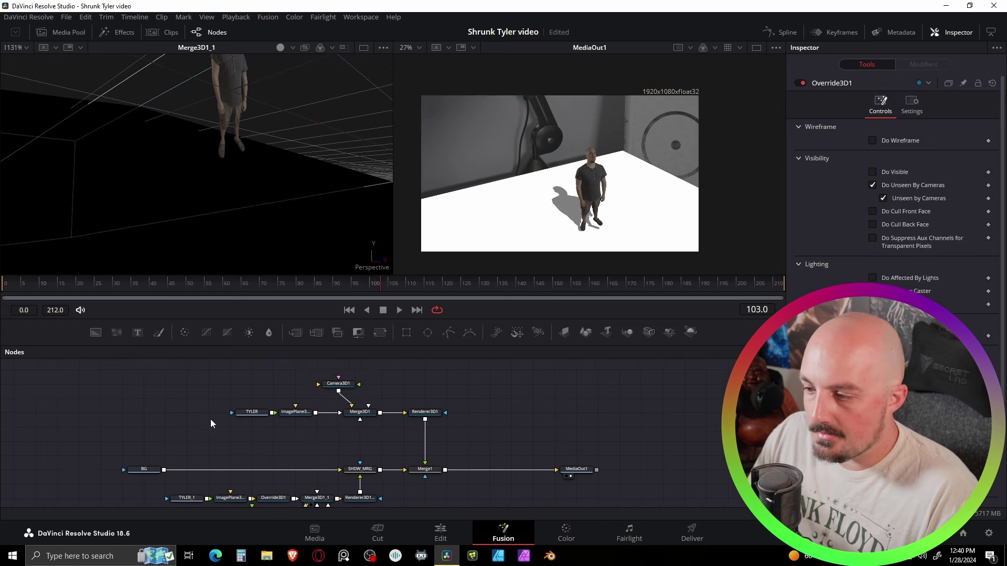
left_click_drag(463, 439, 456, 398)
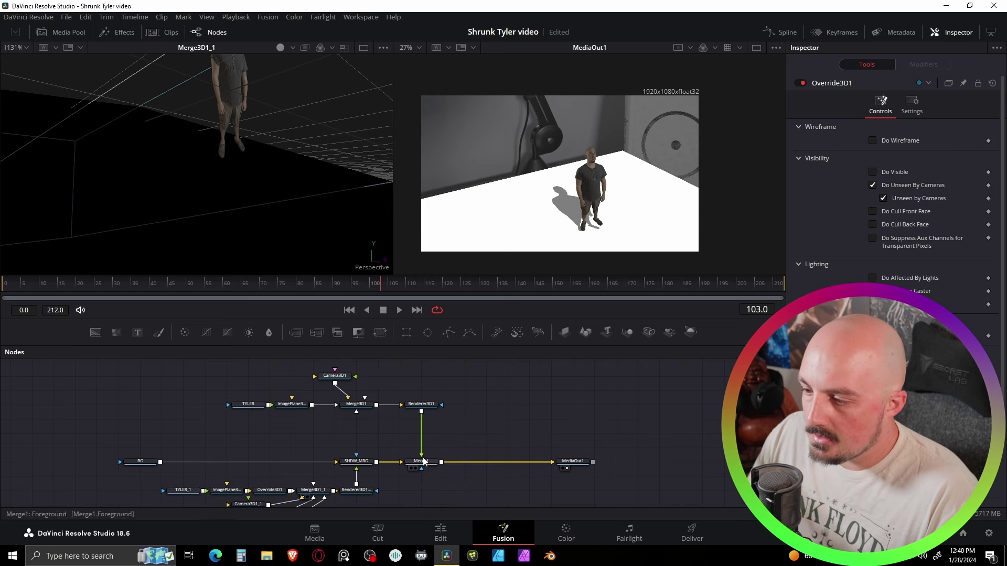
scroll(424, 443, "up", 3)
mouse_move(422, 475)
left_mouse_down()
mouse_move(424, 443)
mouse_move(409, 486)
left_mouse_up()
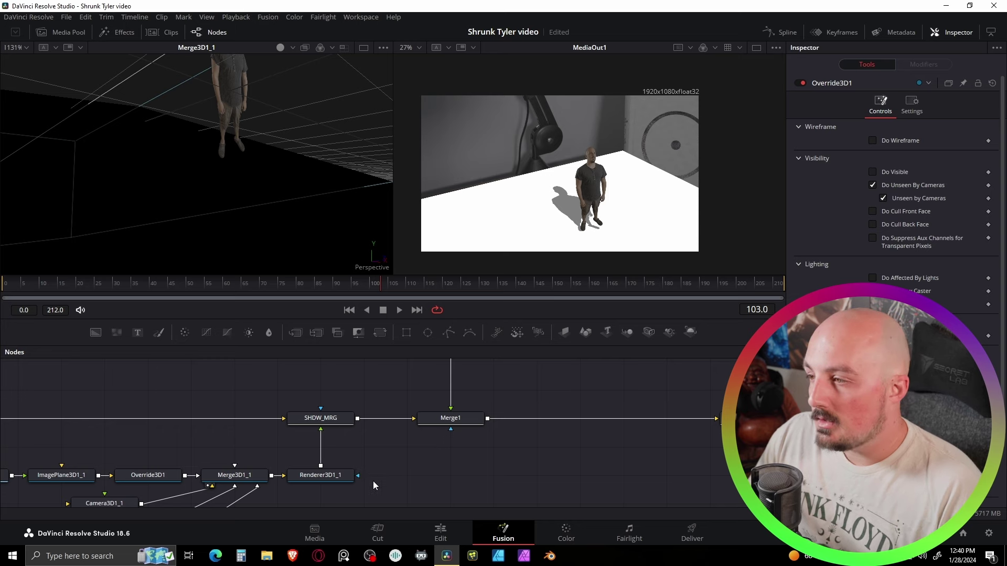
left_click(331, 423)
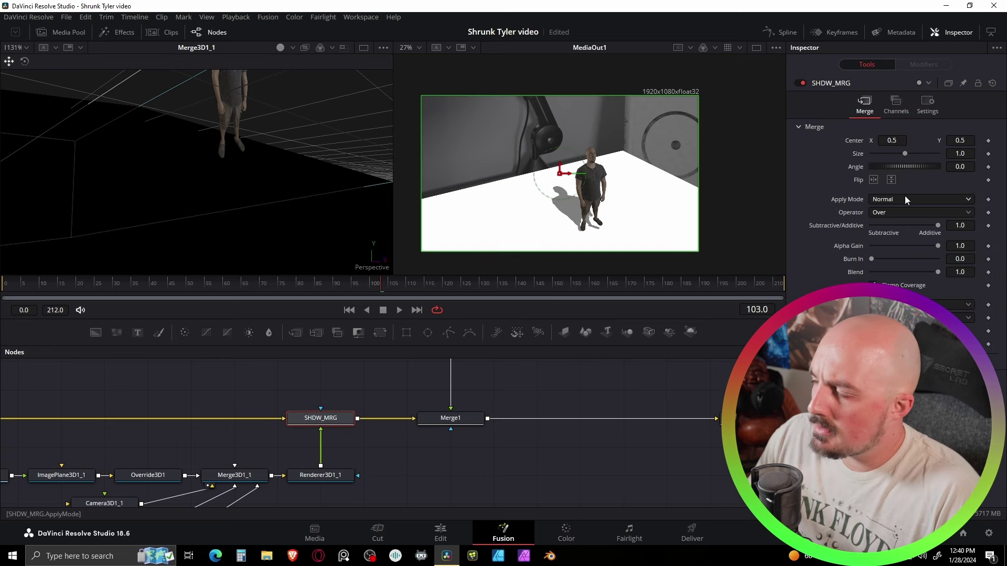
left_click(901, 200)
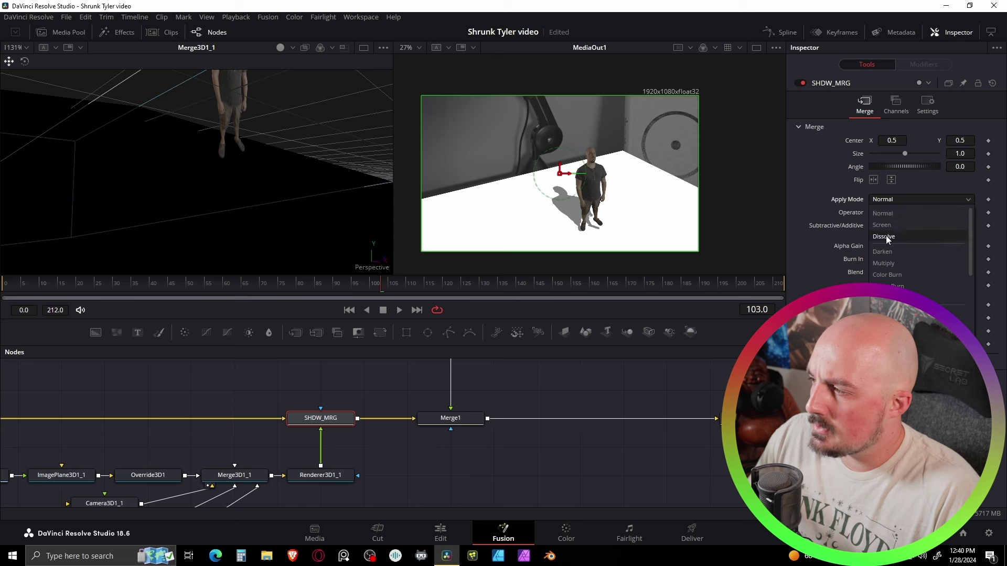
left_click(889, 263)
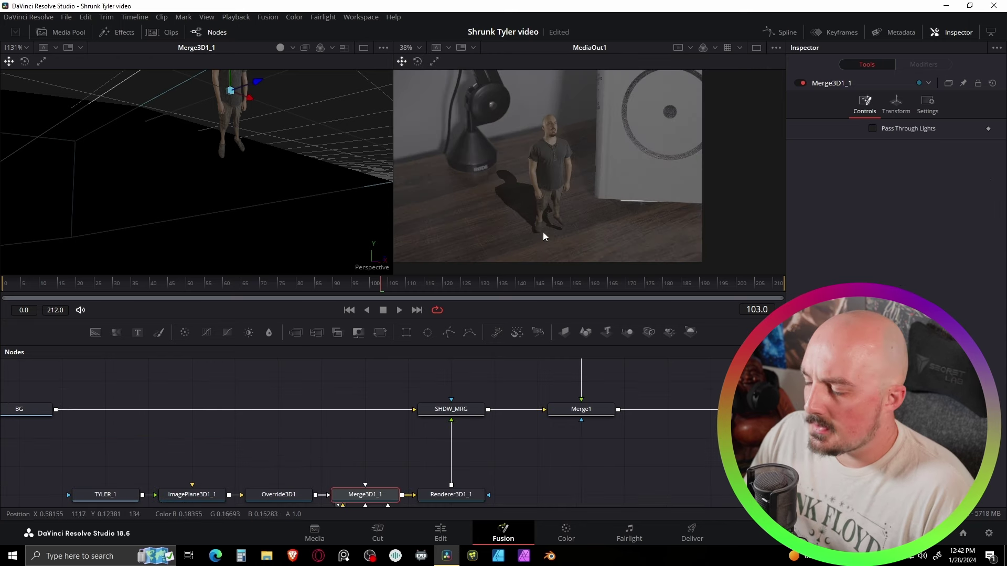
Set SpotLight1's shadow softness to Variable
scroll(567, 210, "up", 5)
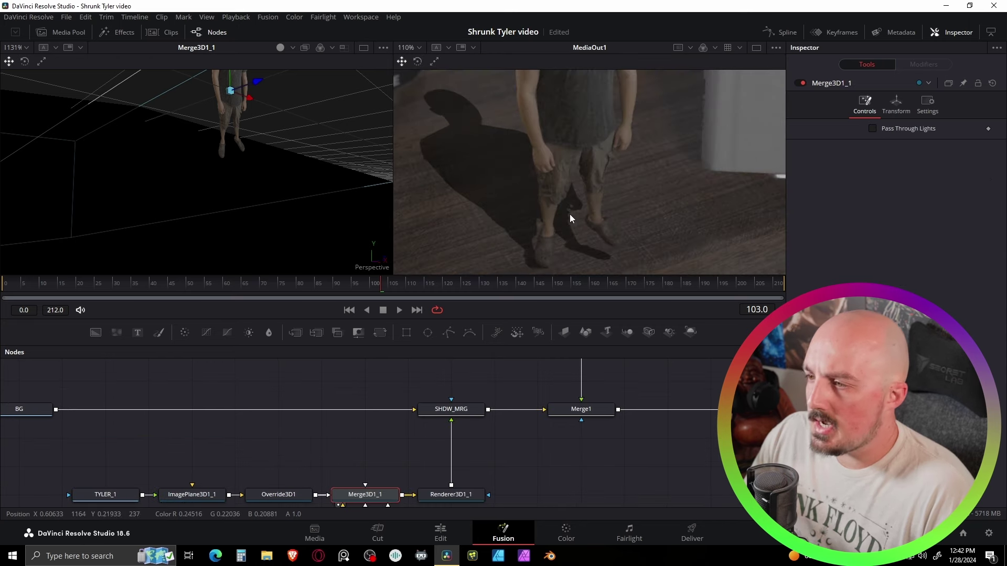
scroll(571, 215, "down", 3)
scroll(598, 152, "down", 3)
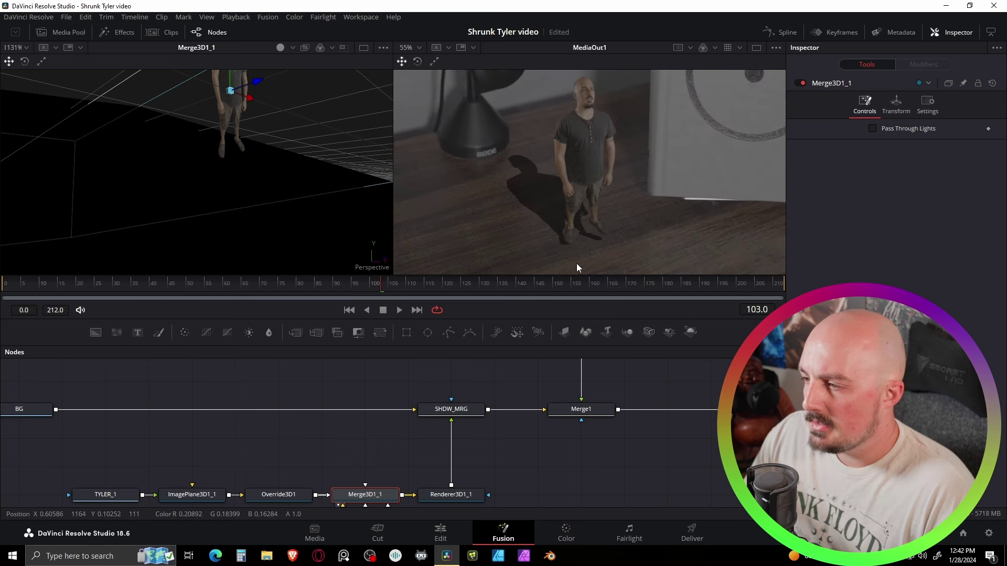
left_click_drag(528, 482, 559, 382)
left_click(466, 445)
left_click(269, 461)
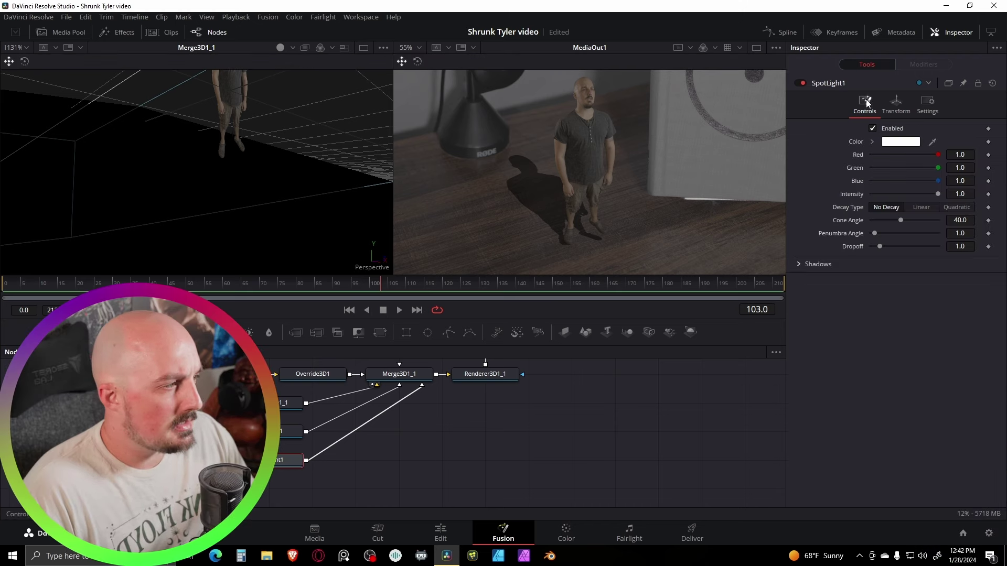
left_click(798, 264)
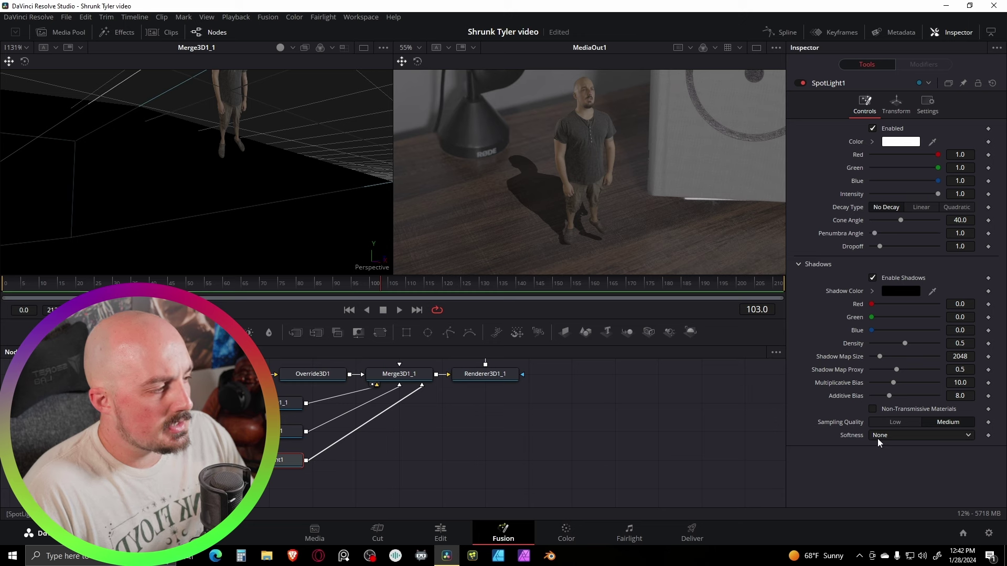
left_click(920, 437)
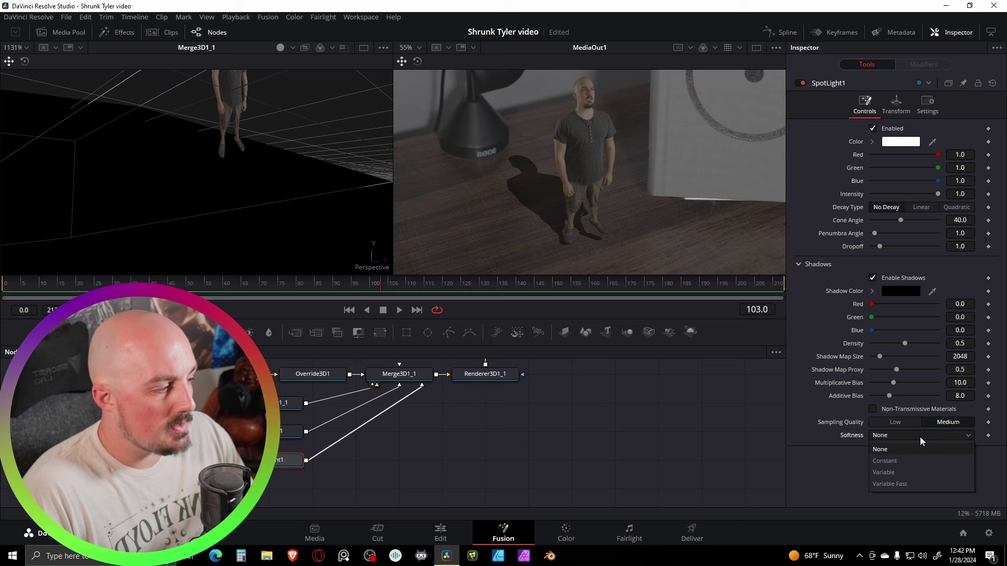
left_click(885, 473)
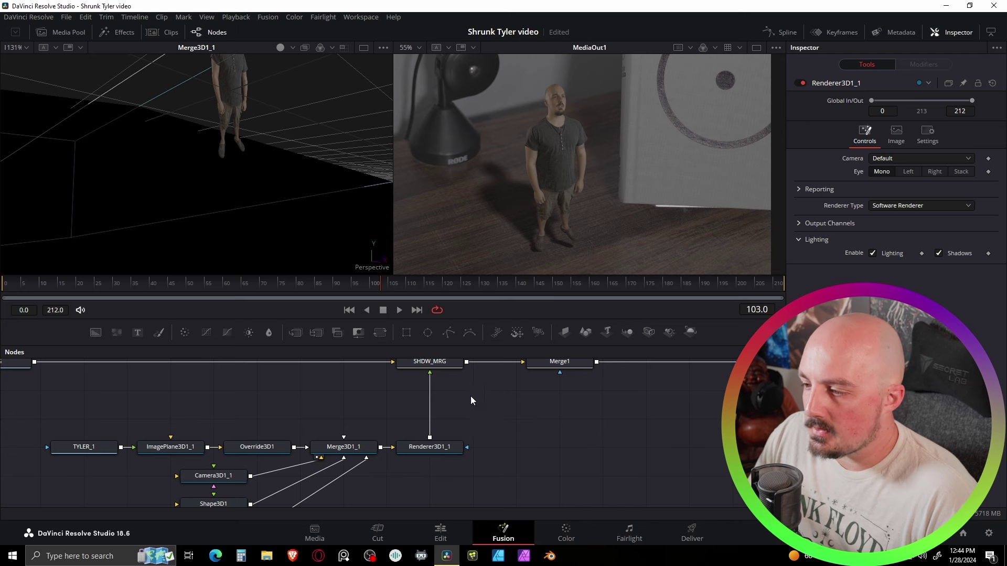
Insert a Transform node between Renderer3D1_1 and SHDW_MRG and place it just below SHDW_MRG
left_click(429, 449)
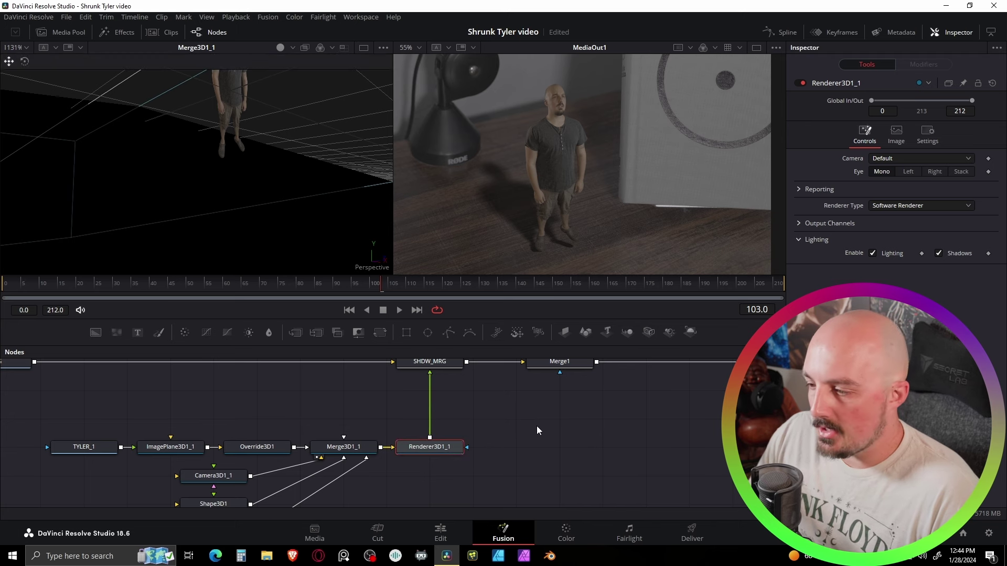
key("shift+space")
type("xf")
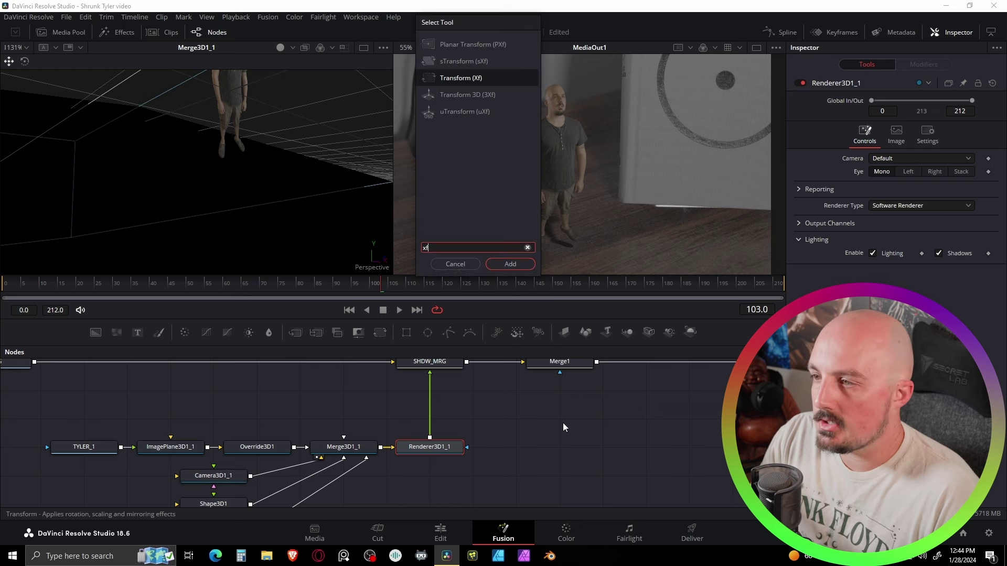
key("Return")
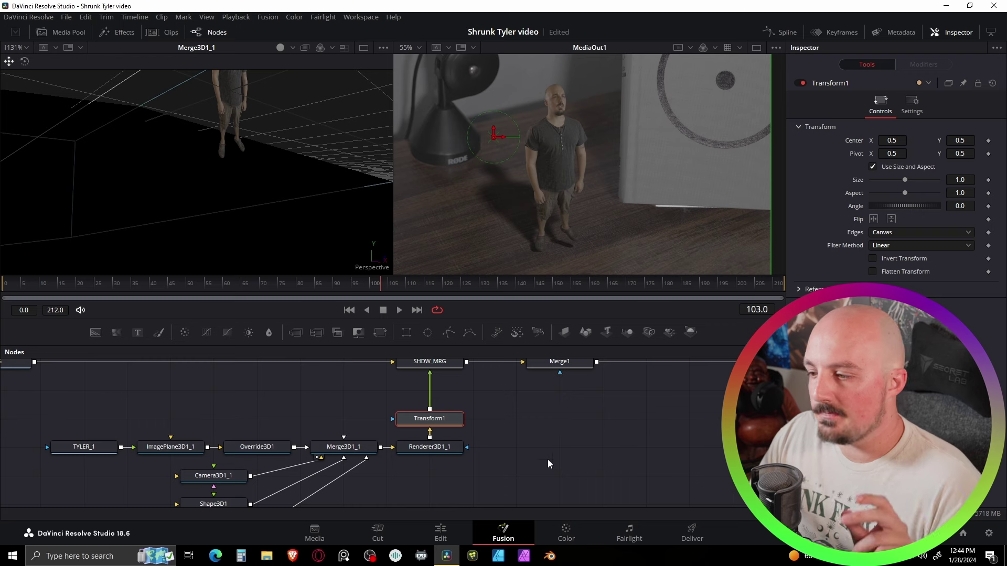
left_click_drag(440, 412, 440, 384)
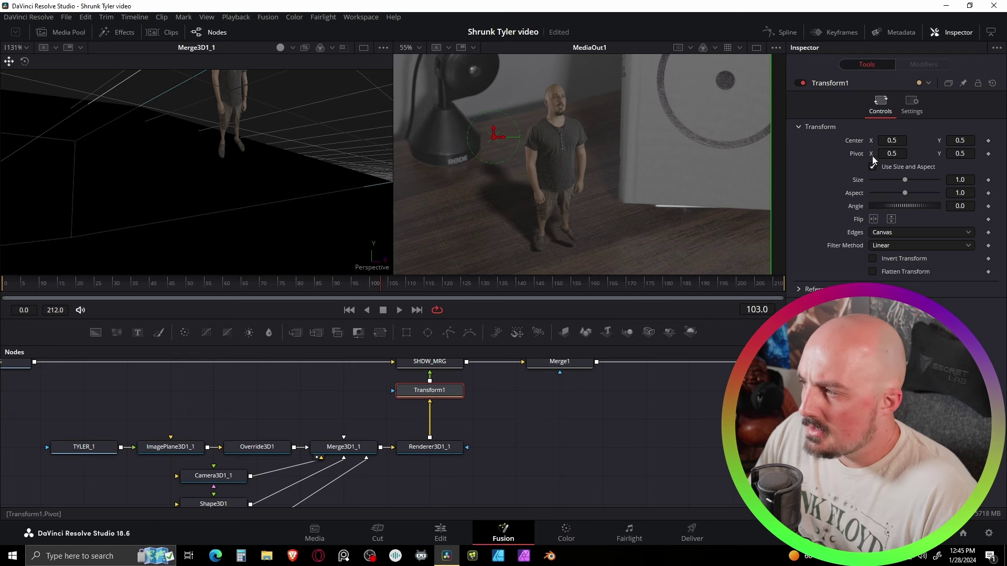
Shift Transform1's center to about X 0.507, Y 0.524 to bring the shadow toward the man's feet
left_click_drag(891, 141, 891, 141)
left_click_drag(959, 139, 908, 133)
left_click(892, 140)
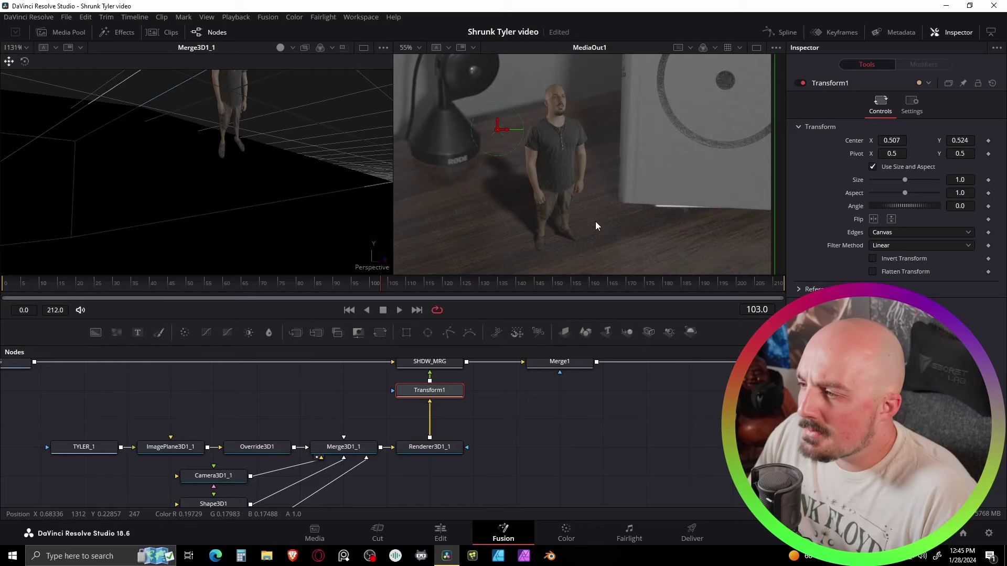
scroll(311, 206, "down", 10)
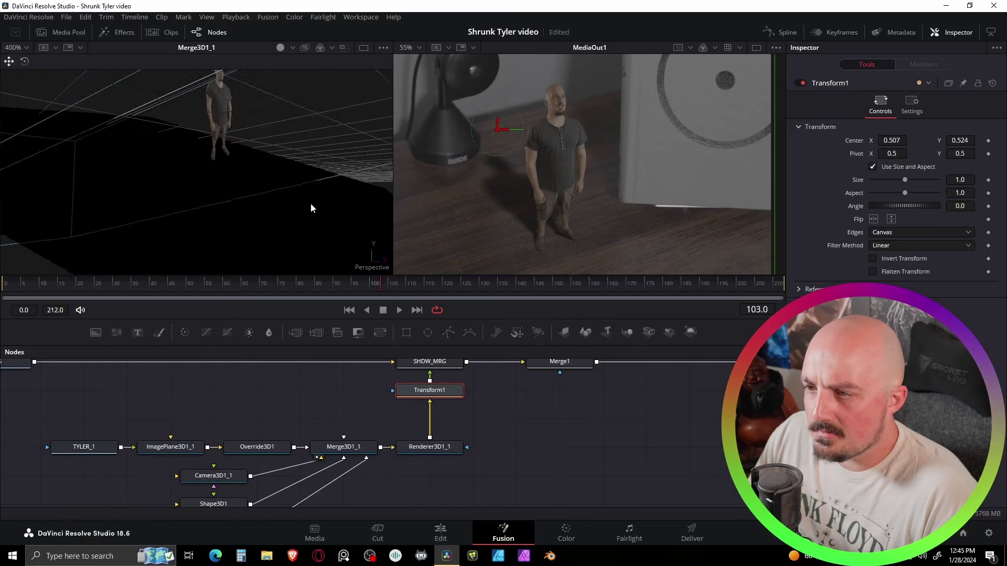
left_click_drag(304, 144, 354, 134)
scroll(246, 216, "up", 6)
left_click_drag(305, 113, 266, 107)
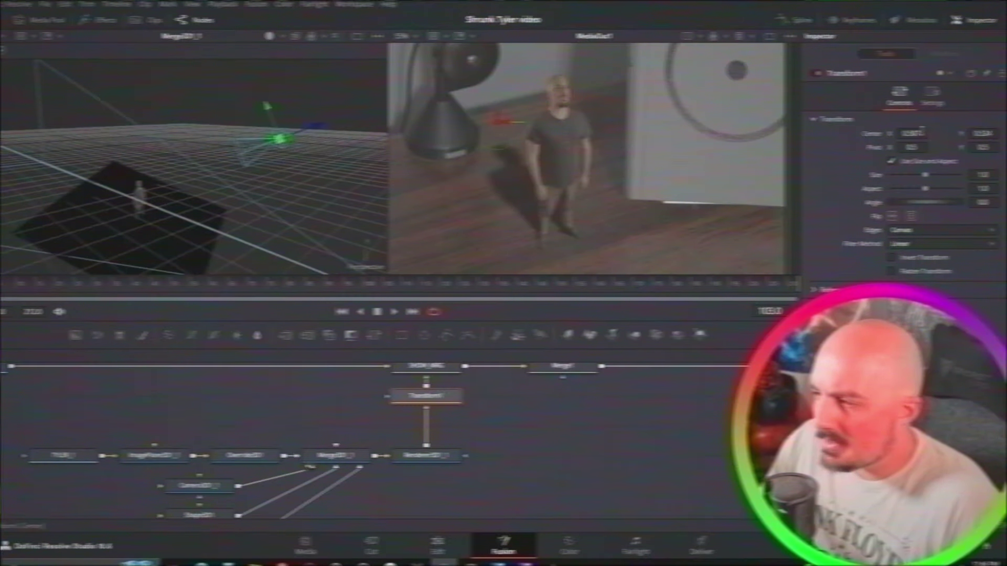
left_click_drag(980, 133, 992, 135)
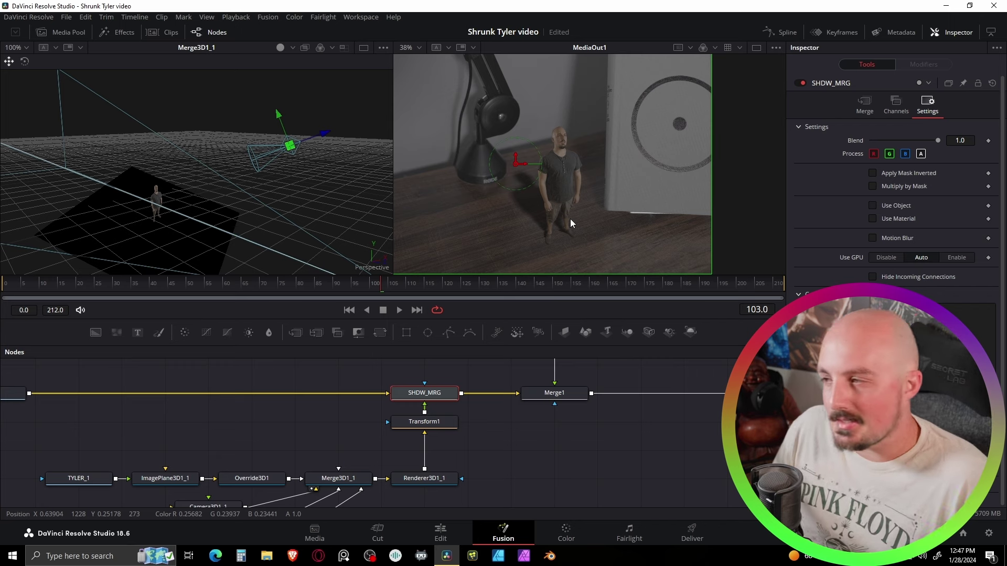
Lower the SHDW_MRG node's overall blend to 0.48 to soften the man's shadow on the desk
scroll(590, 224, "up", 3)
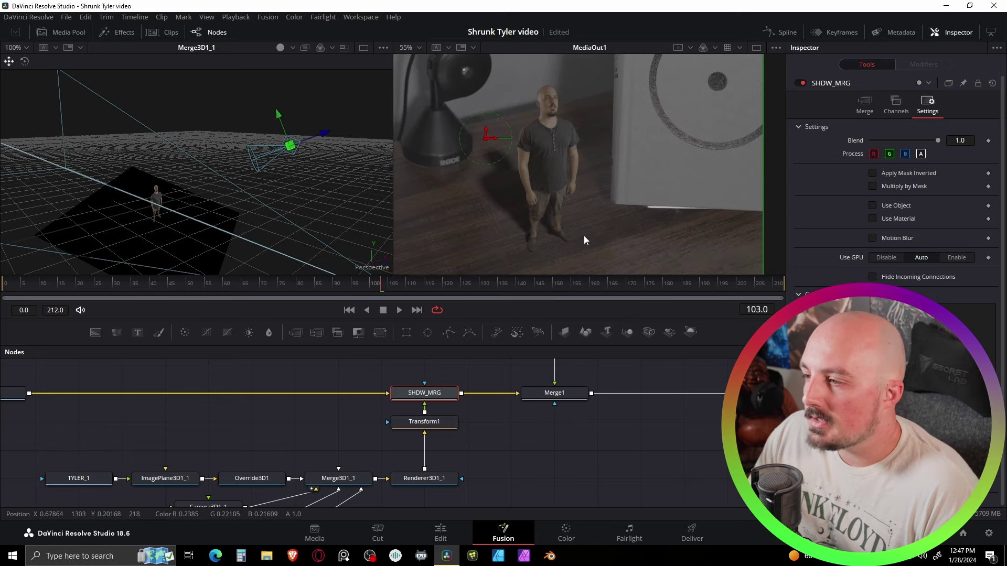
scroll(593, 197, "up", 2)
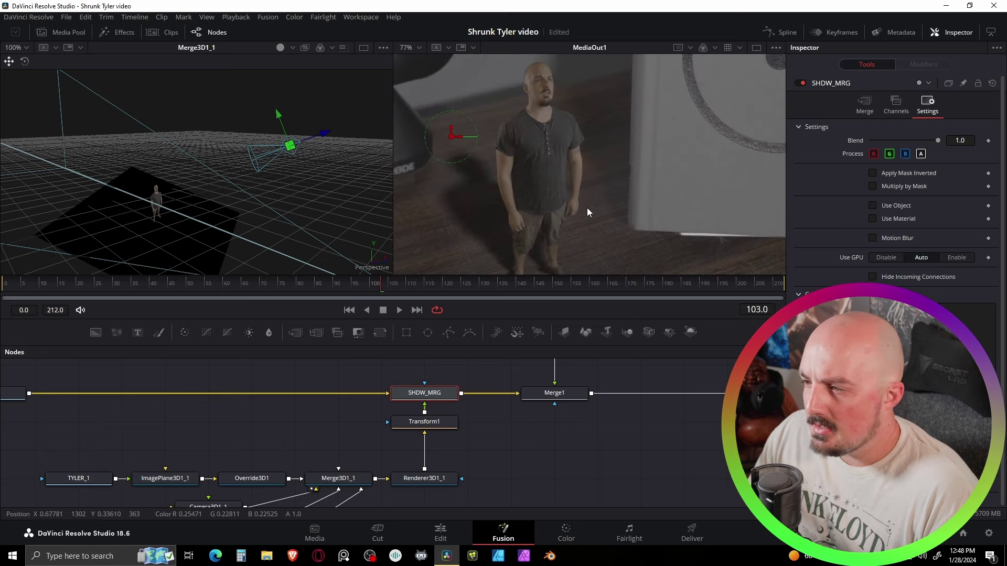
left_click_drag(602, 112, 587, 283)
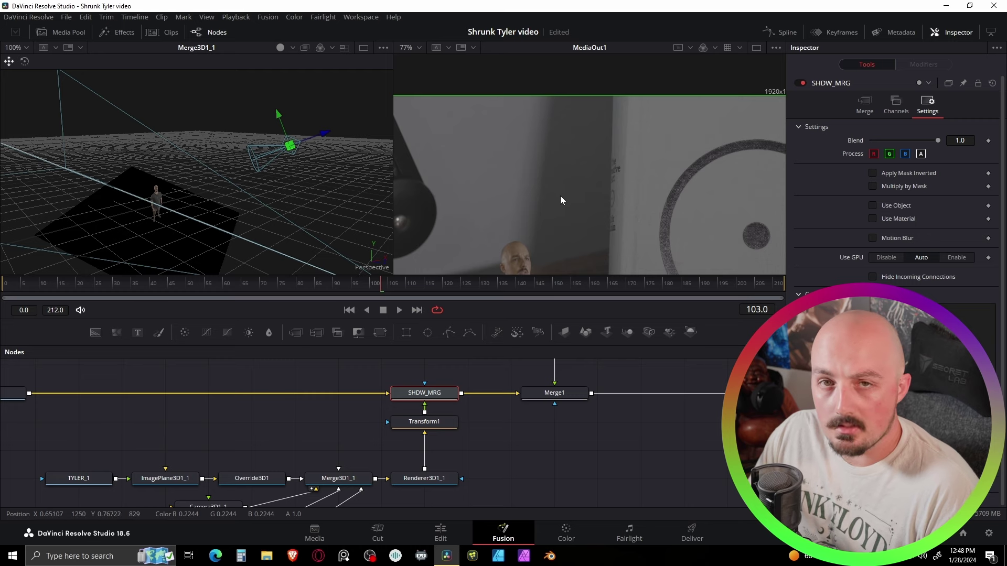
left_click_drag(561, 214, 596, 152)
left_click_drag(590, 209, 619, 103)
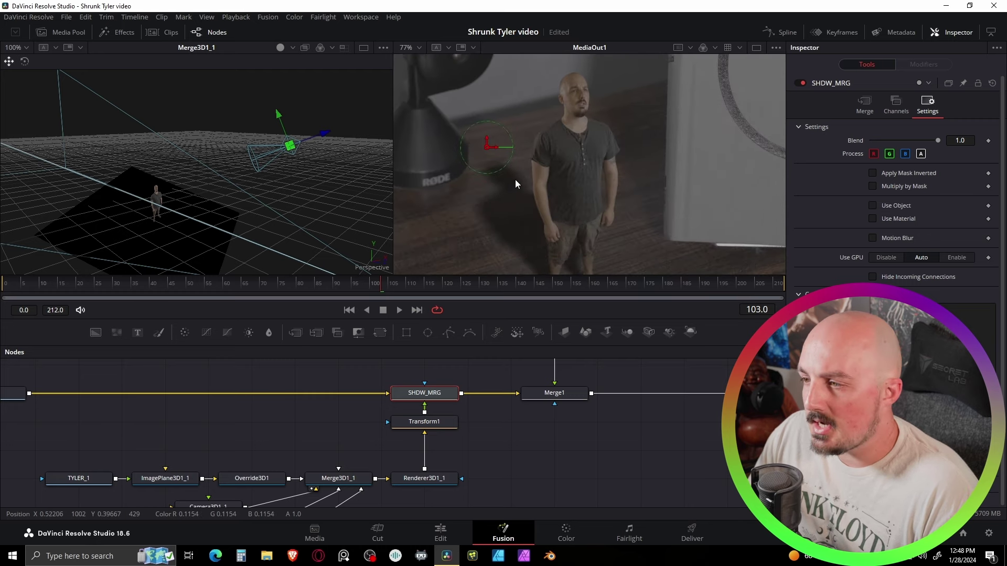
mouse_move(595, 160)
left_mouse_down()
mouse_move(580, 184)
mouse_move(582, 146)
left_mouse_up()
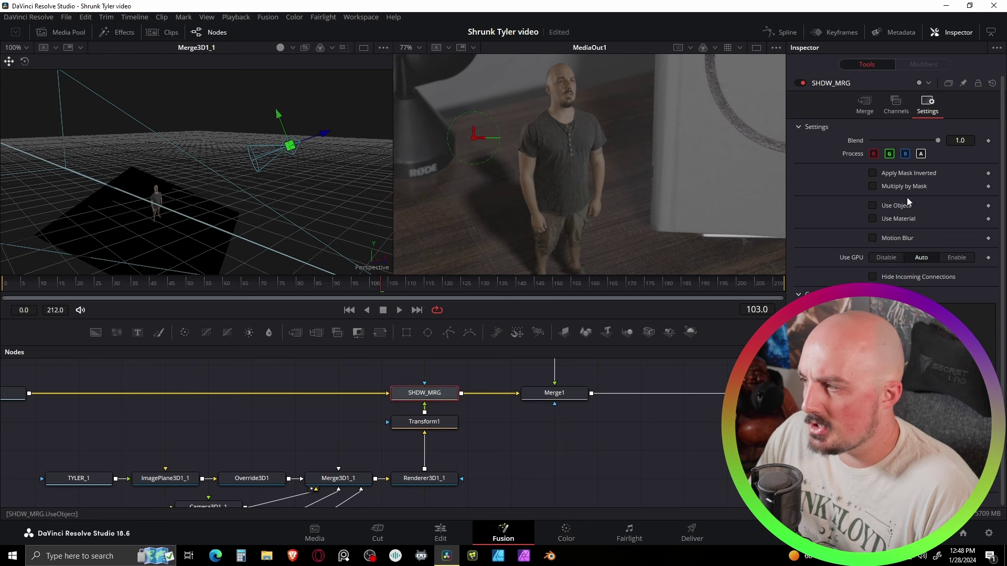
left_click(872, 108)
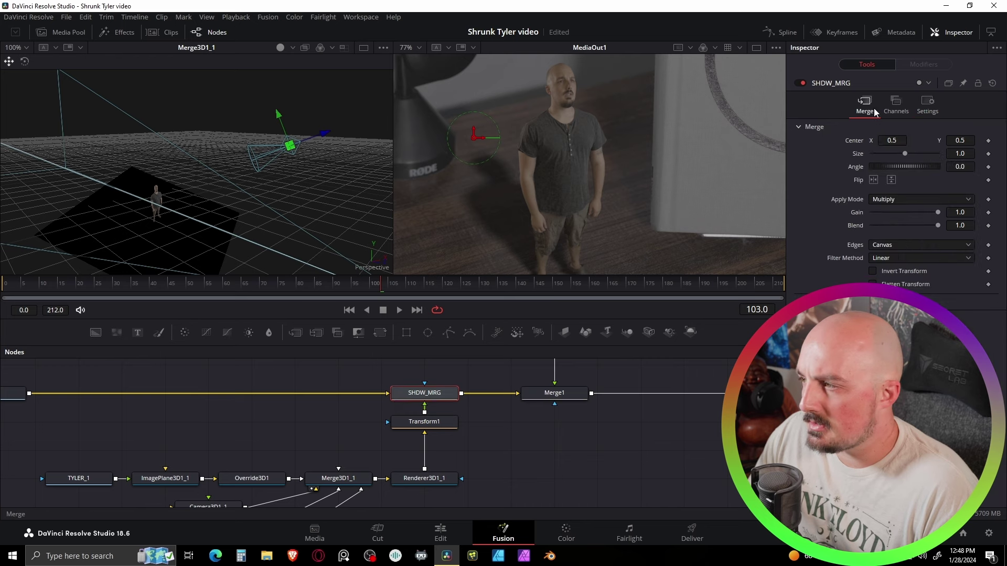
left_click(926, 113)
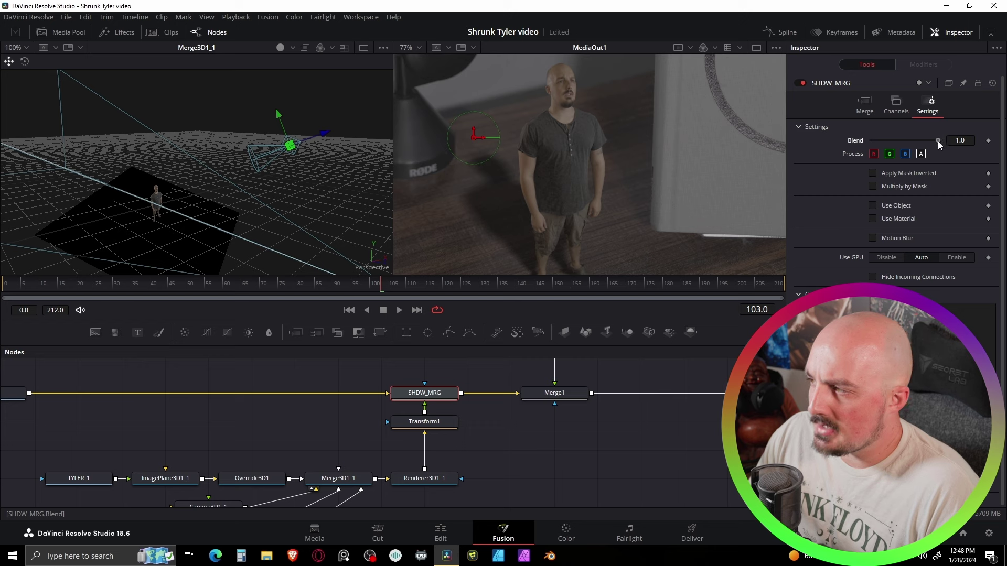
left_click_drag(938, 141, 903, 141)
scroll(601, 186, "down", 3)
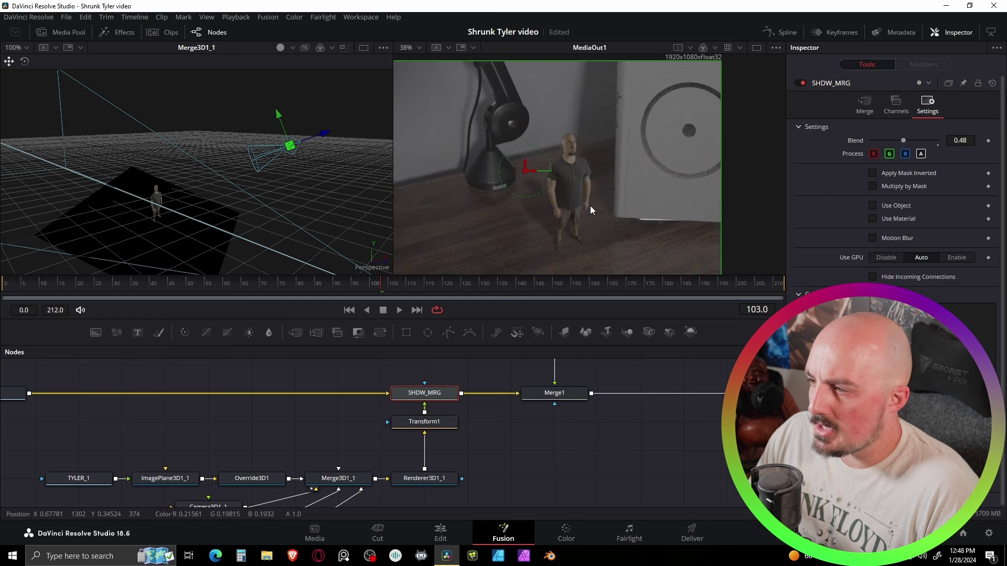
scroll(537, 242, "up", 3)
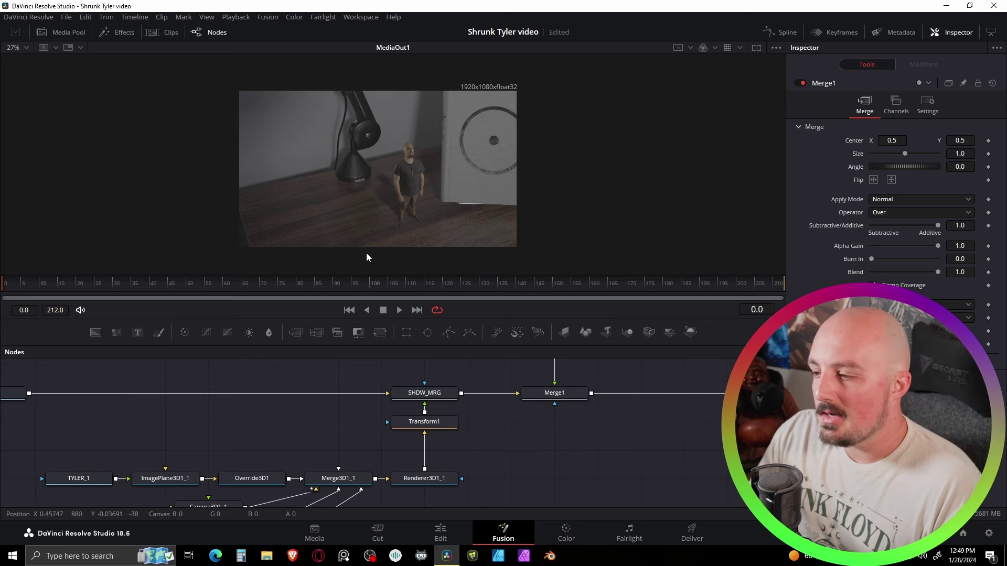
Go to the Edit page and choose a render cache mode for timeline playback
left_click_drag(593, 409, 577, 426)
left_click(434, 535)
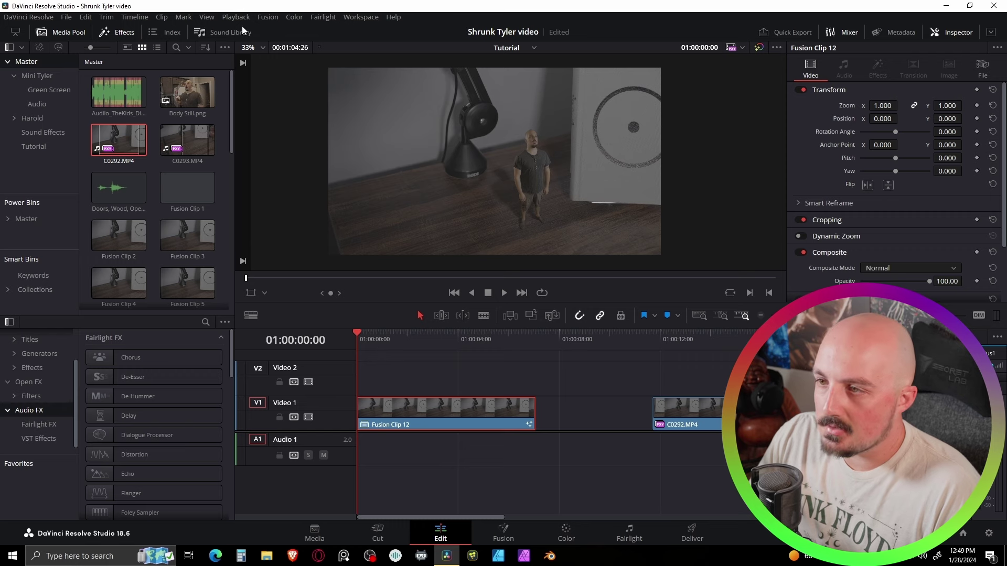
left_click(266, 17)
mouse_move(294, 17)
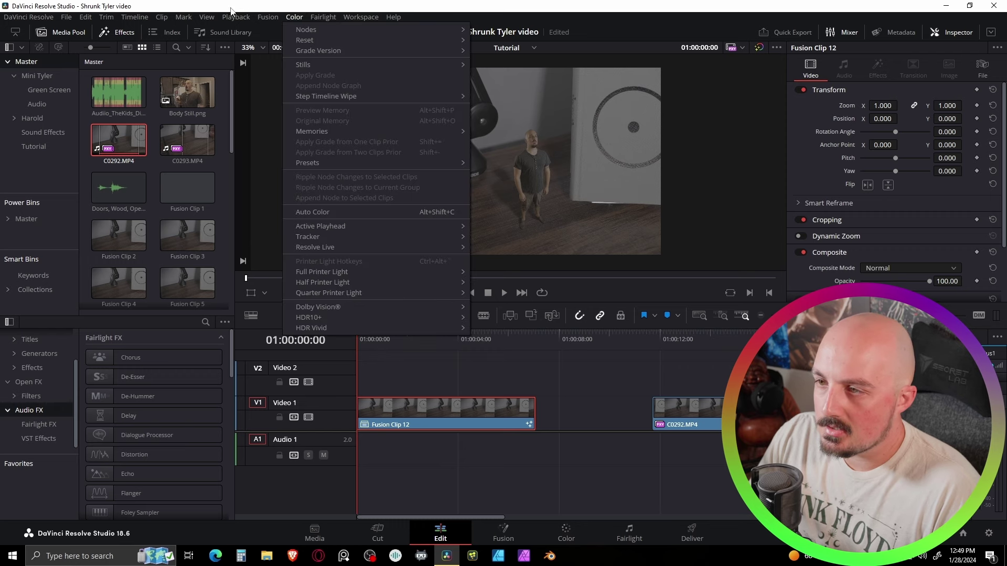
mouse_move(236, 17)
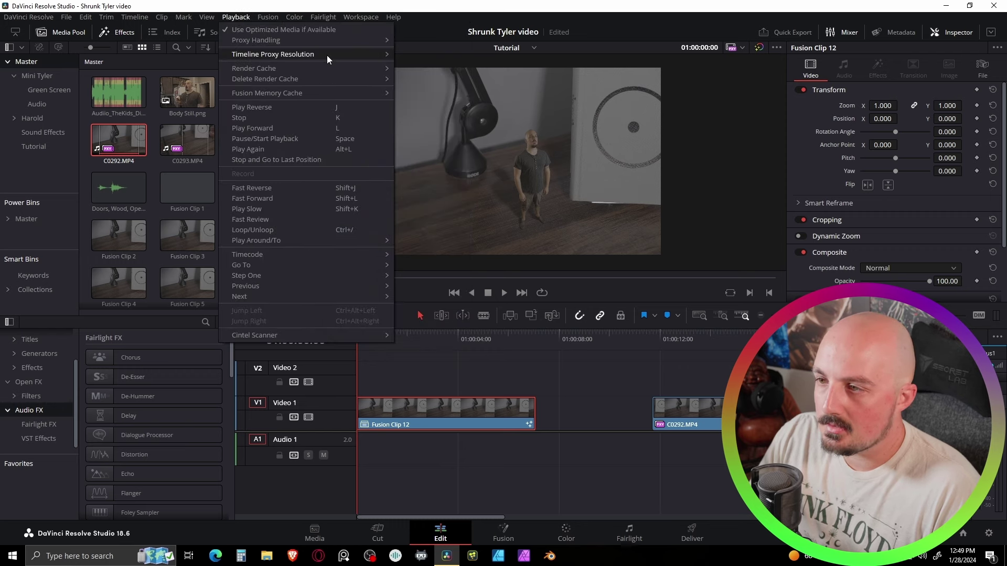
mouse_move(329, 68)
left_click(419, 77)
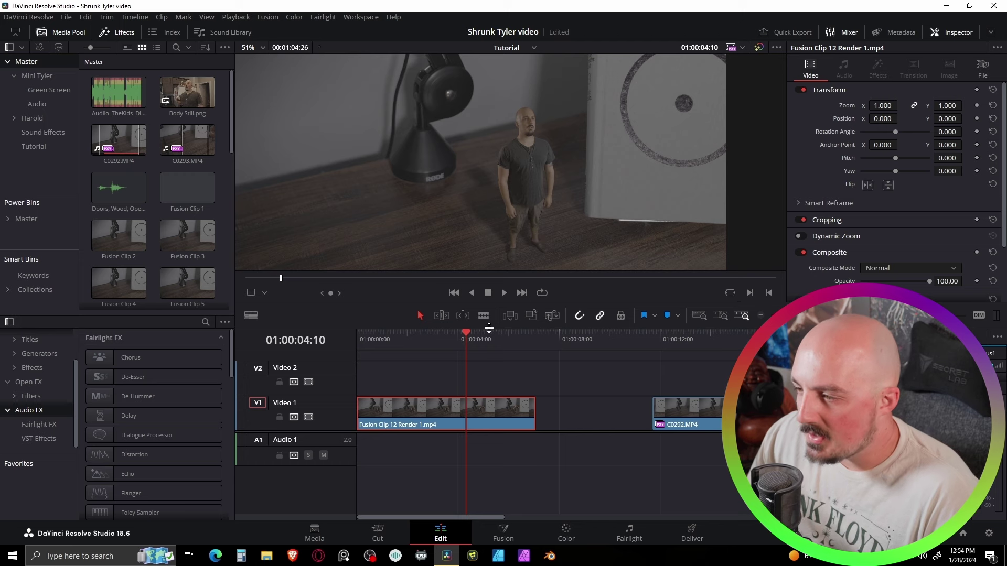
Play back the rendered Fusion clip from the start and replay its middle section to check the man's shadow on the desk
scroll(521, 231, "up", 3)
left_click(372, 341)
left_click_drag(372, 341, 348, 332)
key("space")
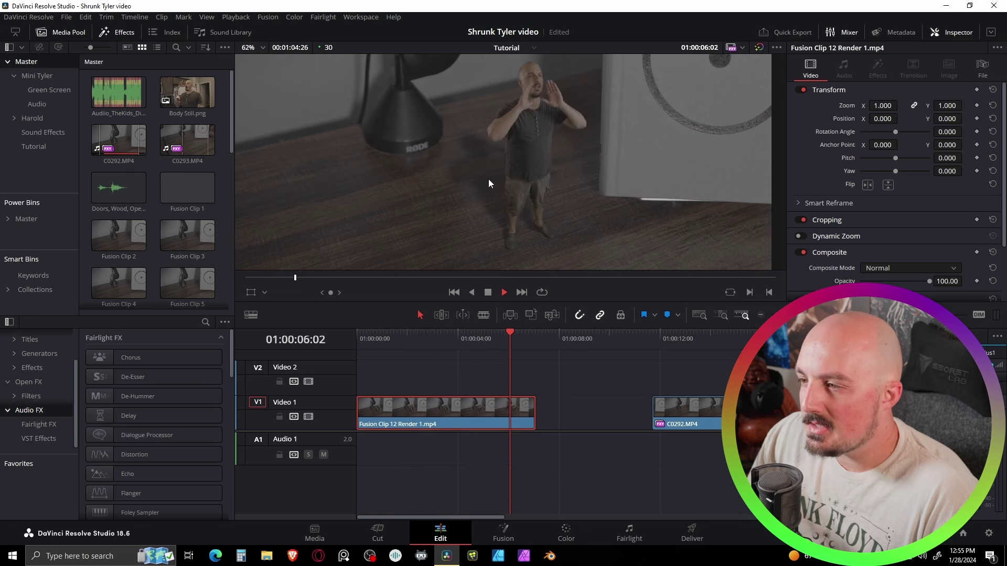
left_click(485, 336)
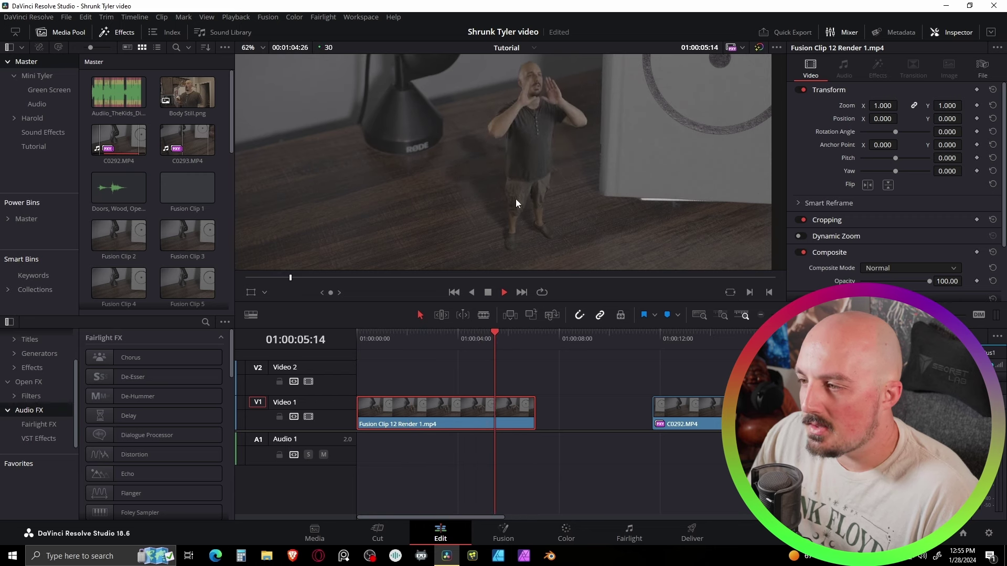
left_click_drag(501, 336, 455, 336)
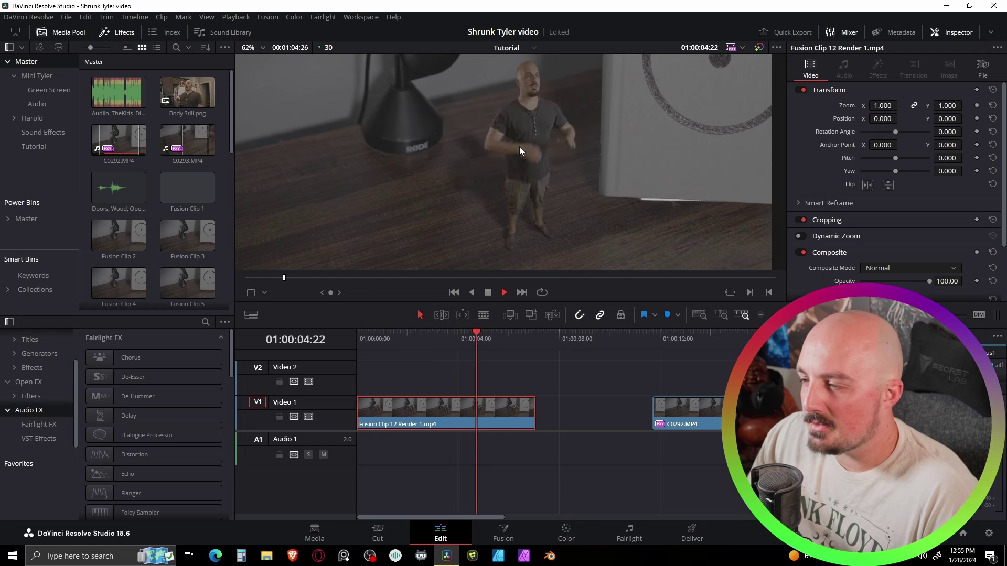
left_click(452, 337)
key("space")
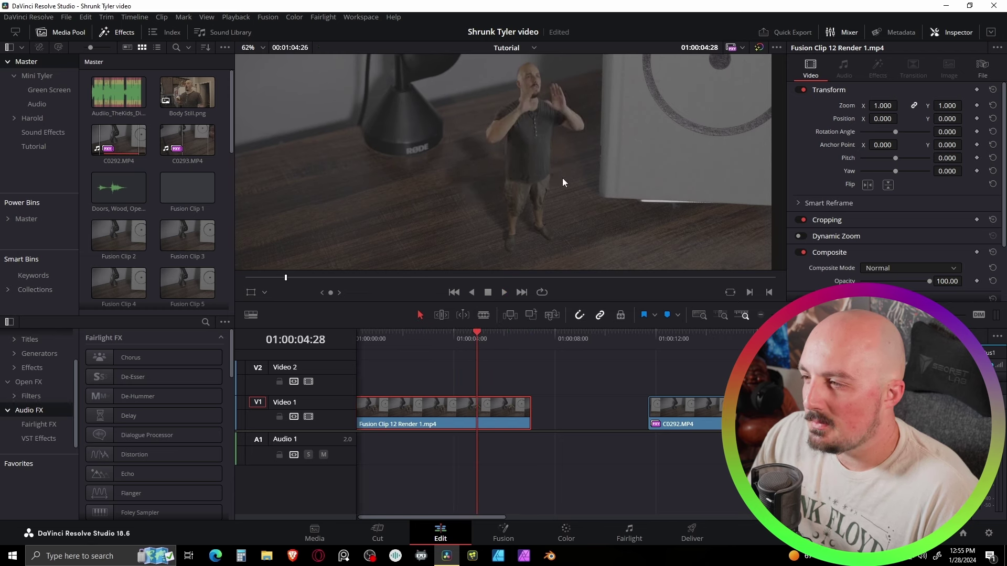
Open the rendered Fusion clip in the Color page at 01:00:04:28
scroll(555, 219, "down", 4)
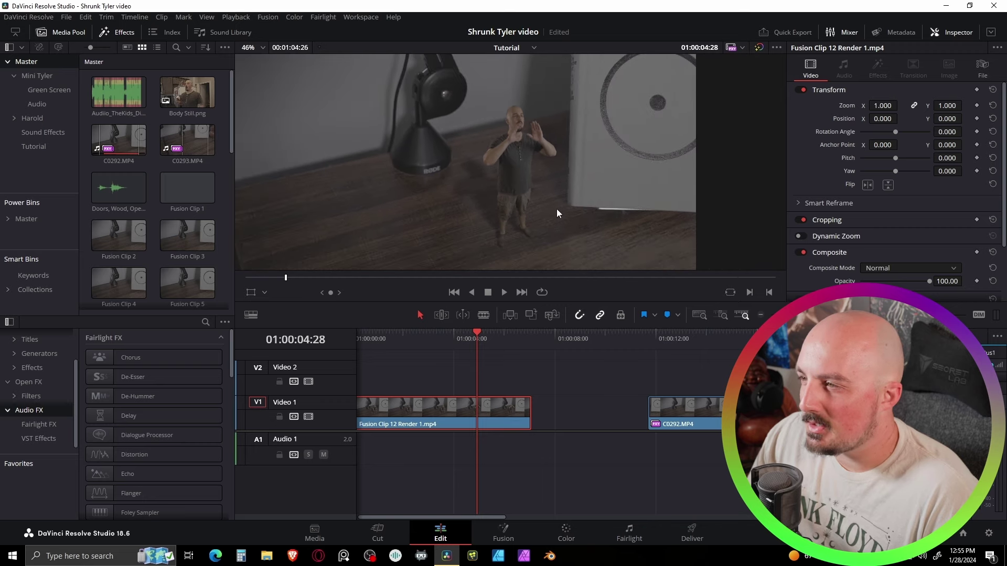
left_click(580, 531)
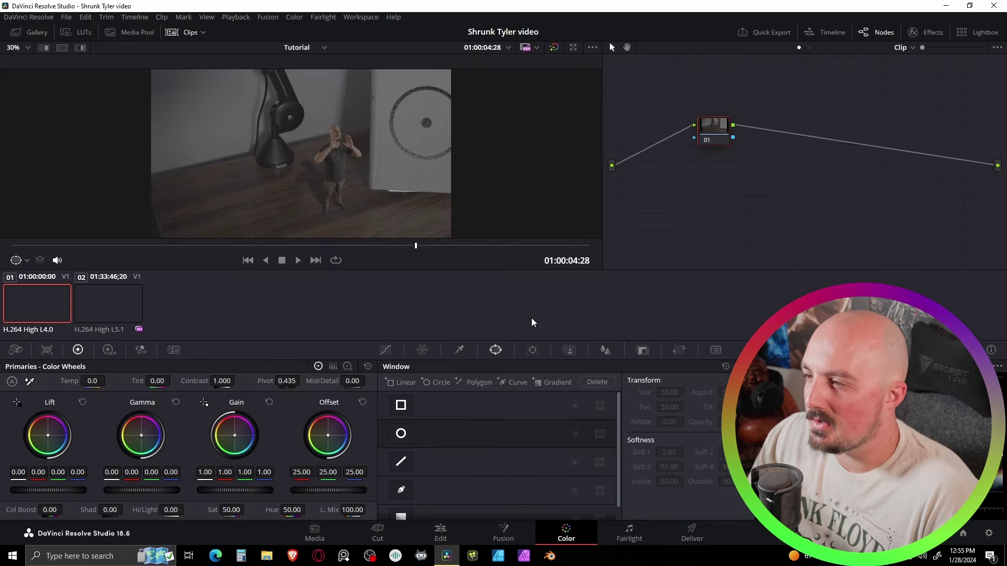
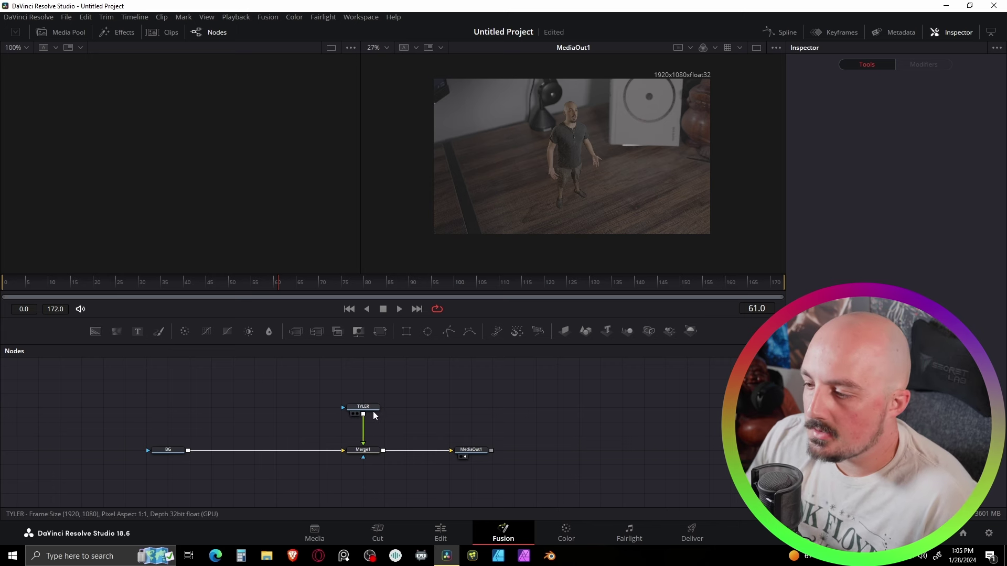
Move the man's clip node higher above Merge1 and add a Transform node directly after it
left_click_drag(370, 407, 370, 379)
left_click(442, 387)
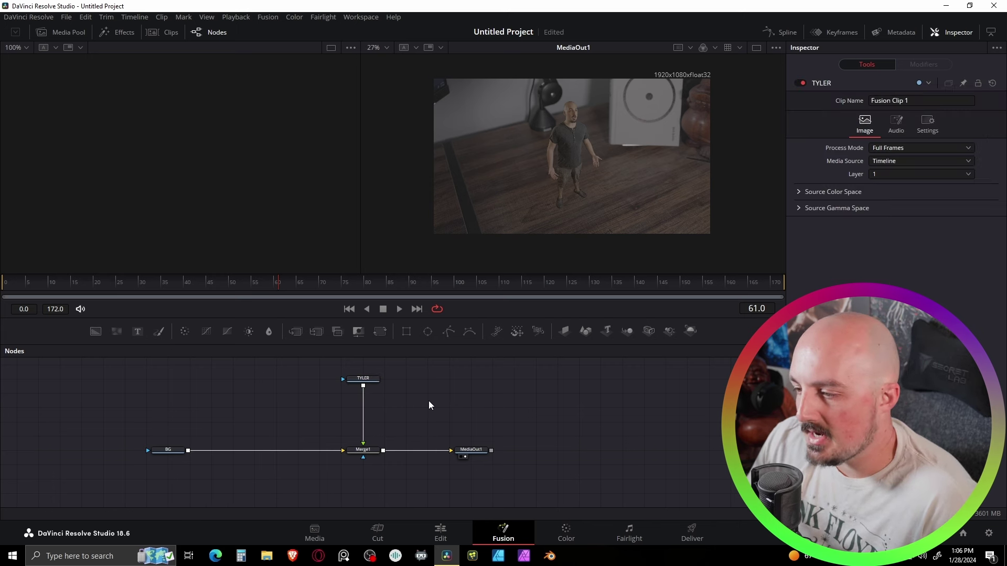
scroll(429, 401, "up", 2)
left_click(364, 398)
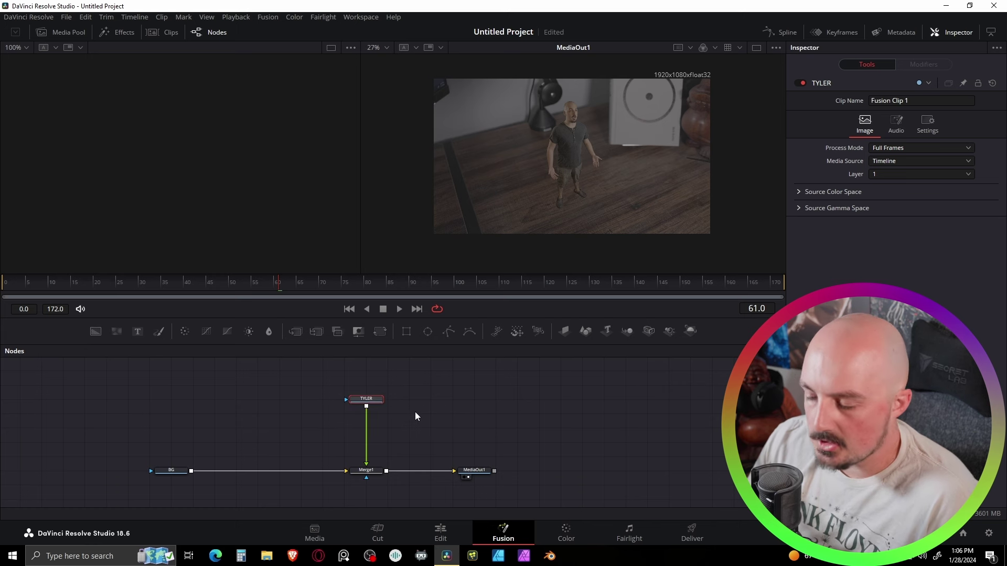
key("shift+space")
type("xf")
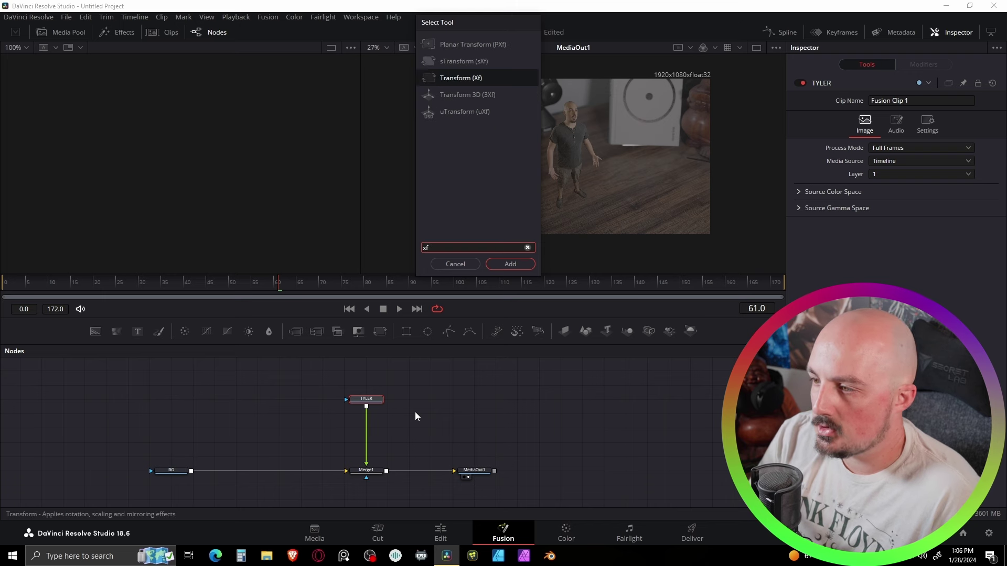
key("Return")
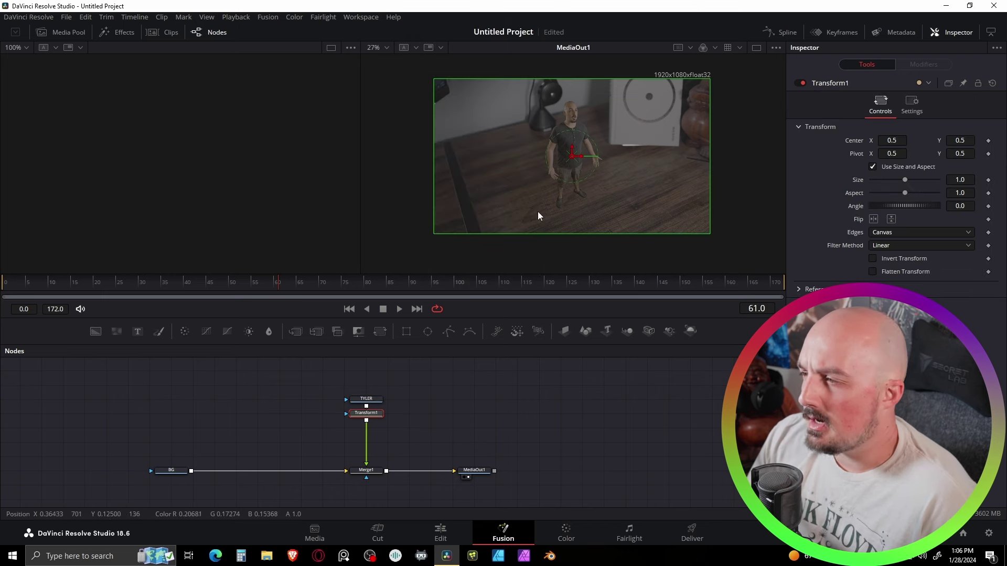
Move the pivot of Transform1 down to the man's feet, at about X 0.495 and Y 0.168
scroll(557, 189, "up", 2)
scroll(605, 167, "down", 1)
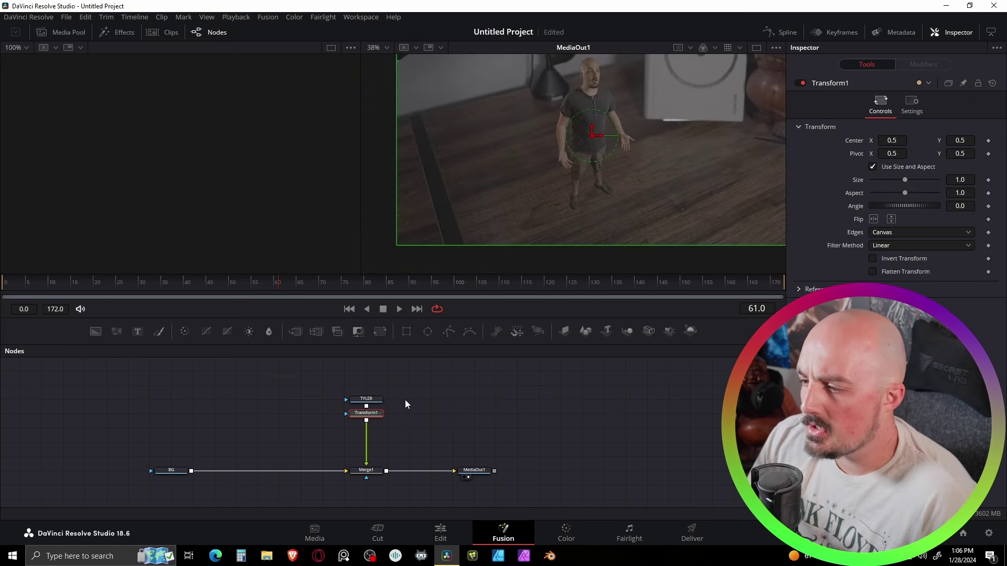
left_click_drag(631, 173, 606, 201)
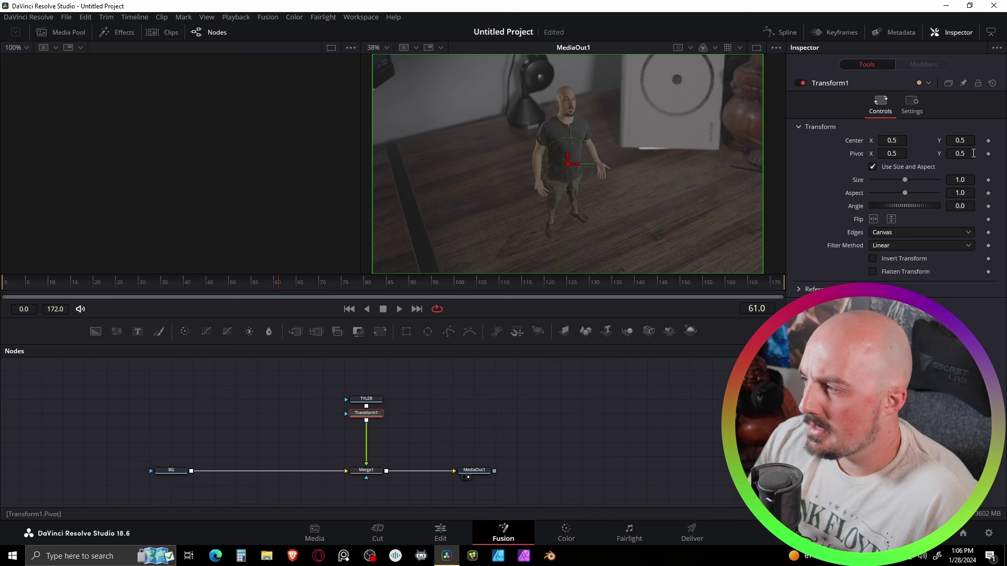
left_click_drag(967, 155, 956, 156)
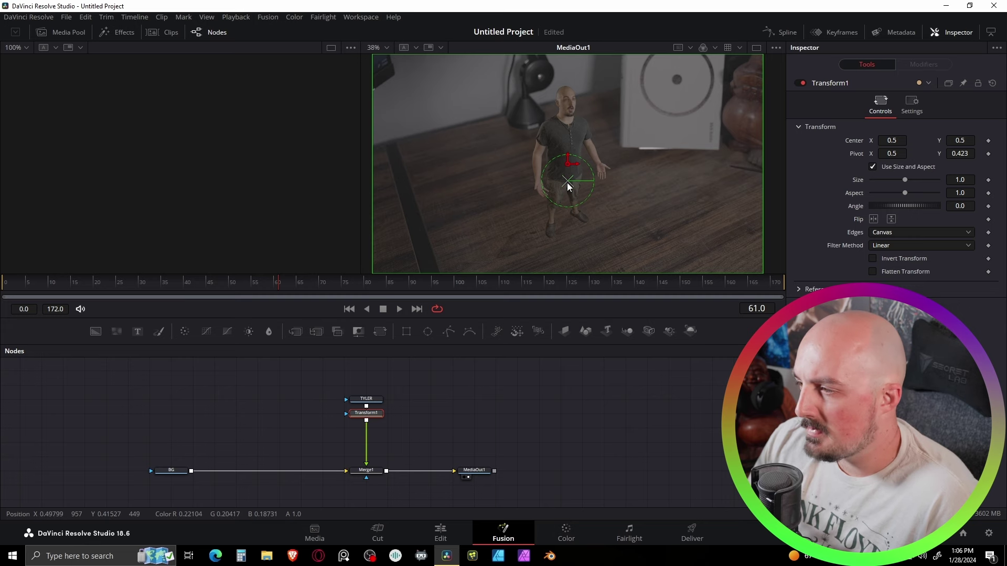
left_click_drag(568, 181, 565, 237)
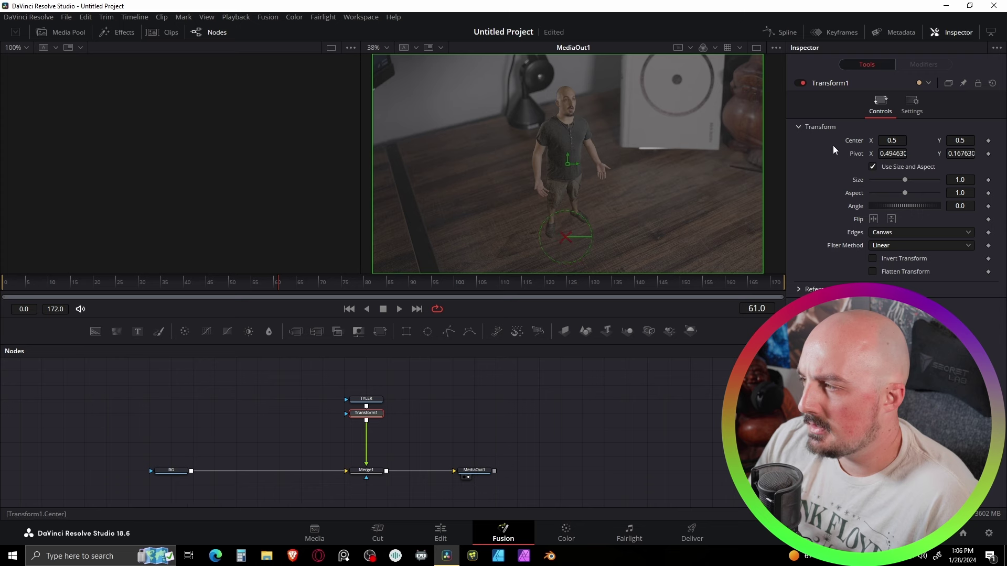
Refine the pivot of Transform1 near the shoes to X 0.5 and Y 0.16663
scroll(763, 147, "up", 2)
scroll(519, 239, "up", 6)
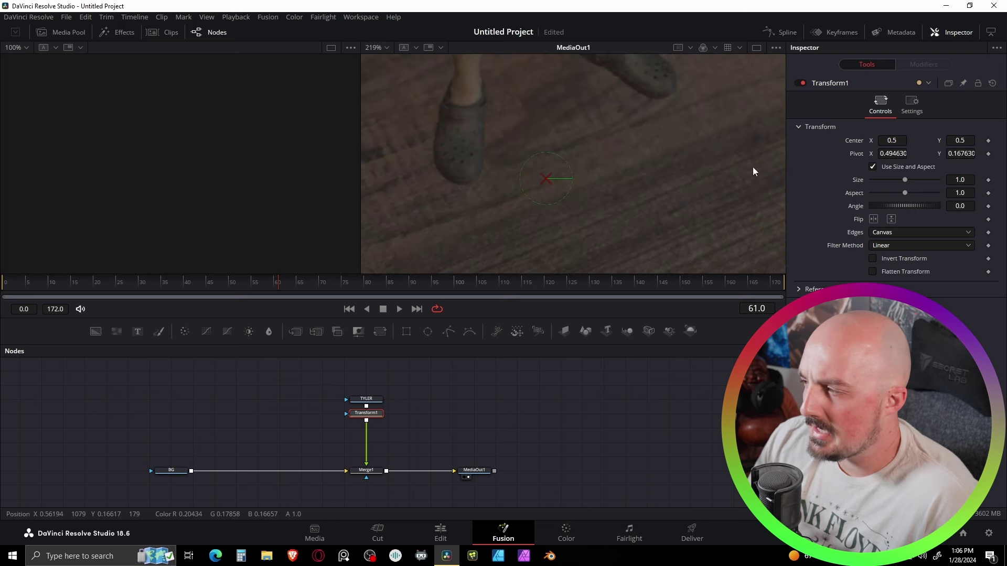
left_click(886, 156)
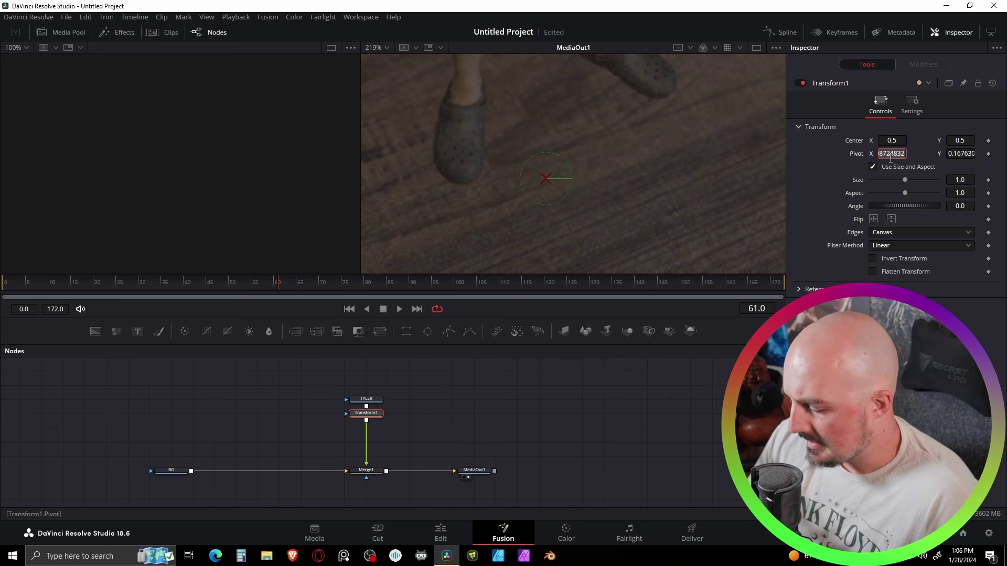
type("-5")
left_click(970, 154)
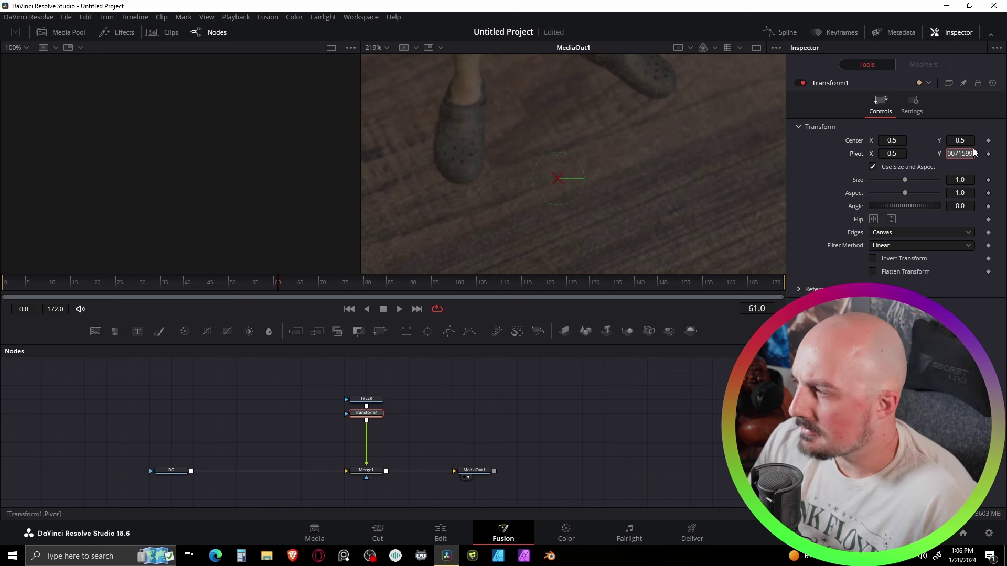
left_click(666, 391)
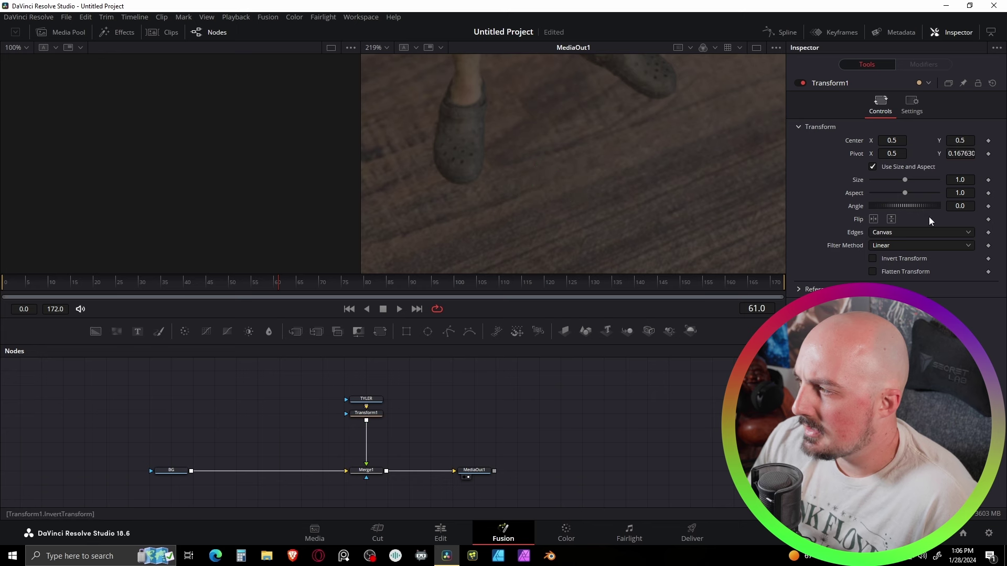
left_click(366, 414)
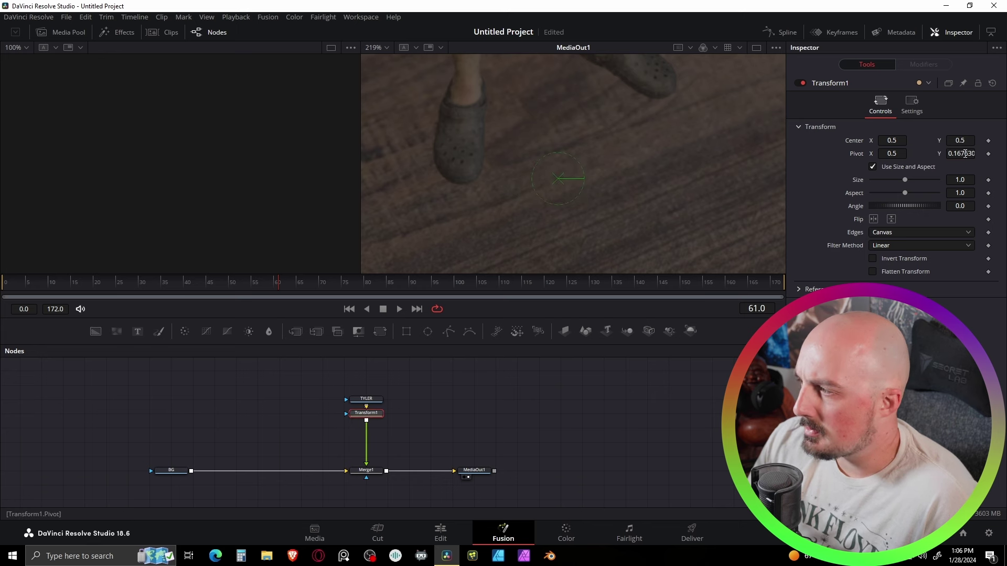
left_click_drag(975, 153, 970, 153)
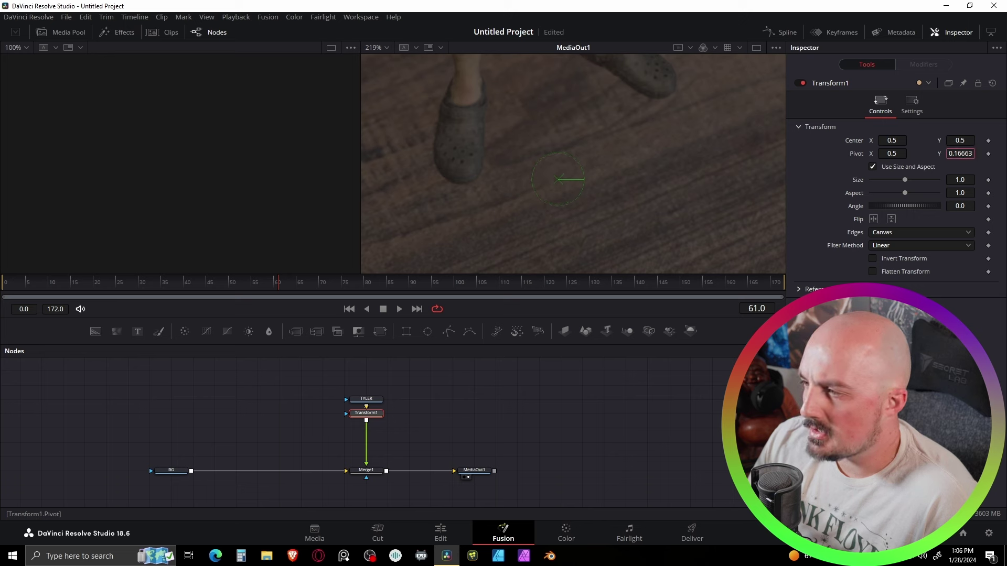
Scale the man down to a size of 0.703 and move his center on the desk to about X 0.542, Y 0.578
scroll(616, 189, "down", 5)
scroll(629, 156, "up", 1)
scroll(630, 157, "down", 3)
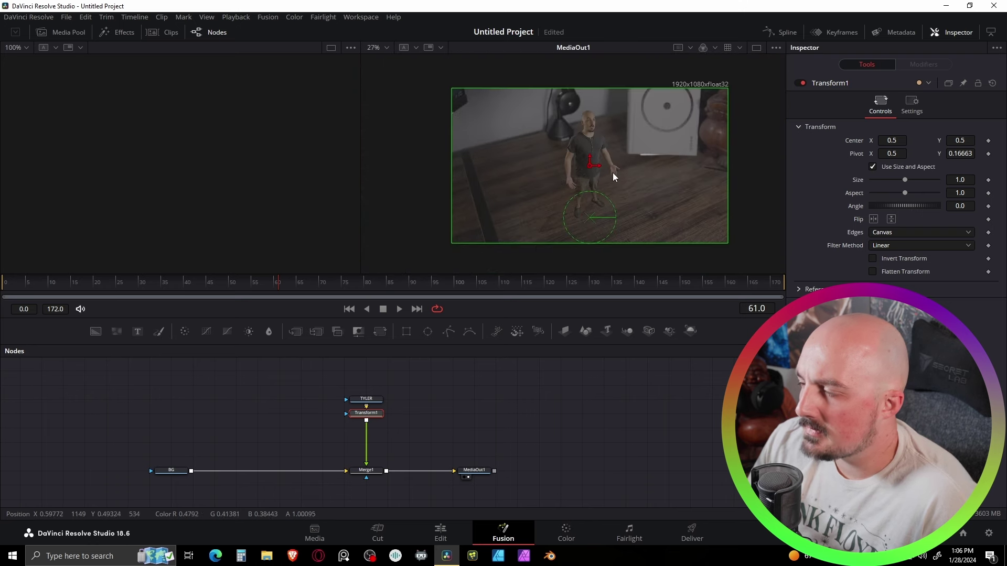
left_click_drag(616, 169, 592, 175)
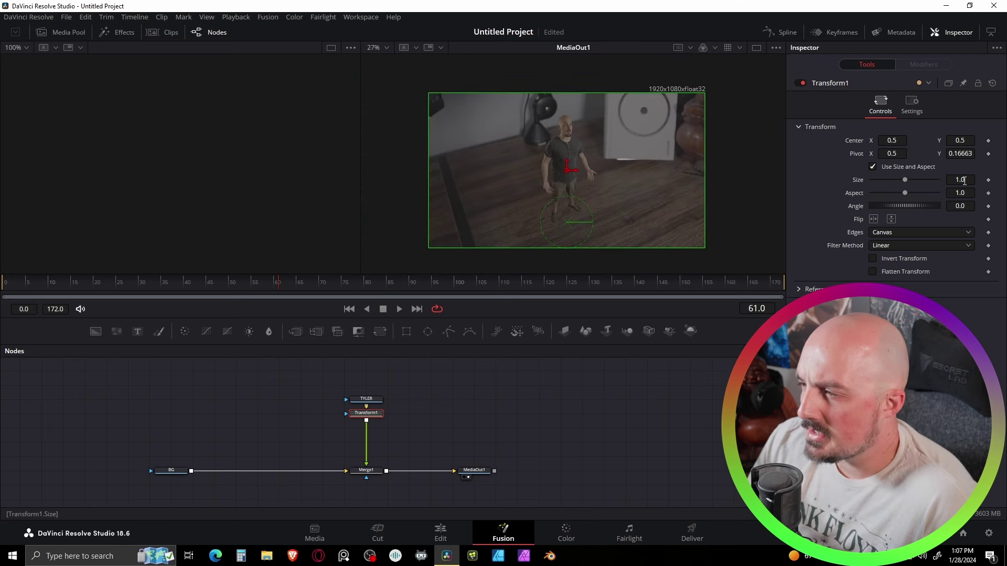
mouse_move(964, 181)
left_mouse_down()
mouse_move(937, 181)
mouse_move(964, 181)
left_mouse_up()
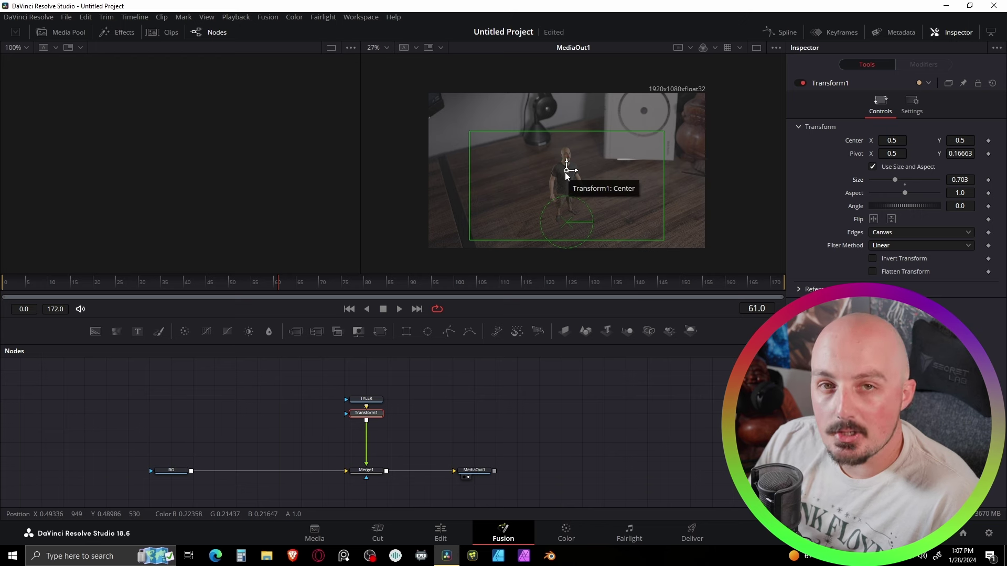
left_click_drag(569, 172, 577, 163)
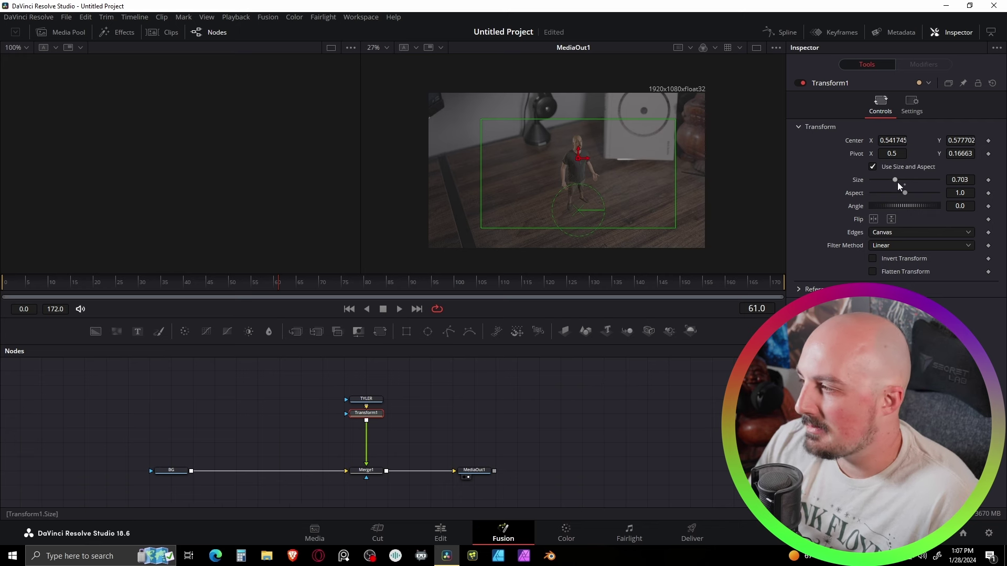
Reduce the size in Transform1 to 0.676 and inspect the man's placement on the desk up close
left_click_drag(895, 180, 893, 180)
left_click(678, 358)
scroll(580, 195, "up", 3)
left_click_drag(577, 199, 593, 201)
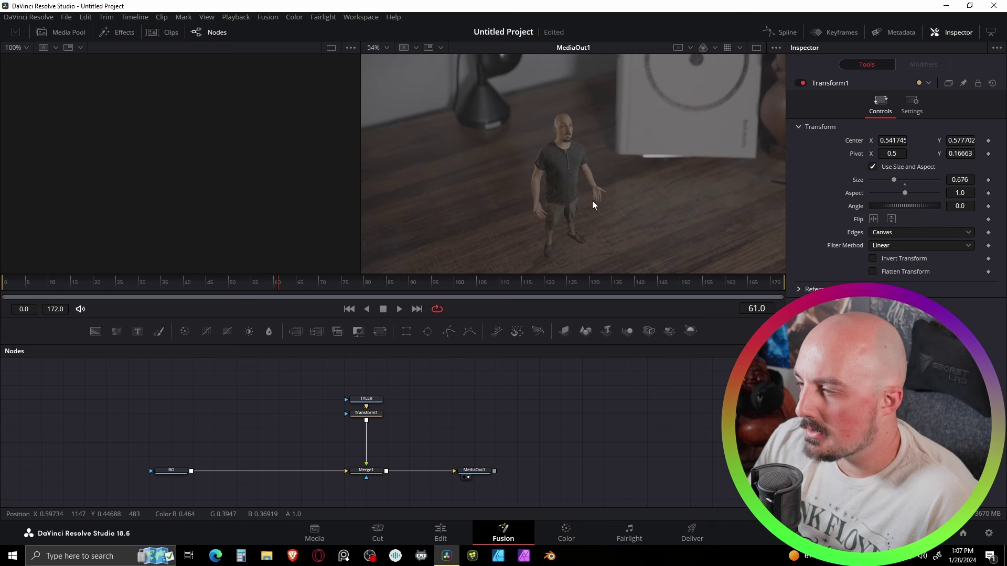
left_click_drag(622, 247, 627, 198)
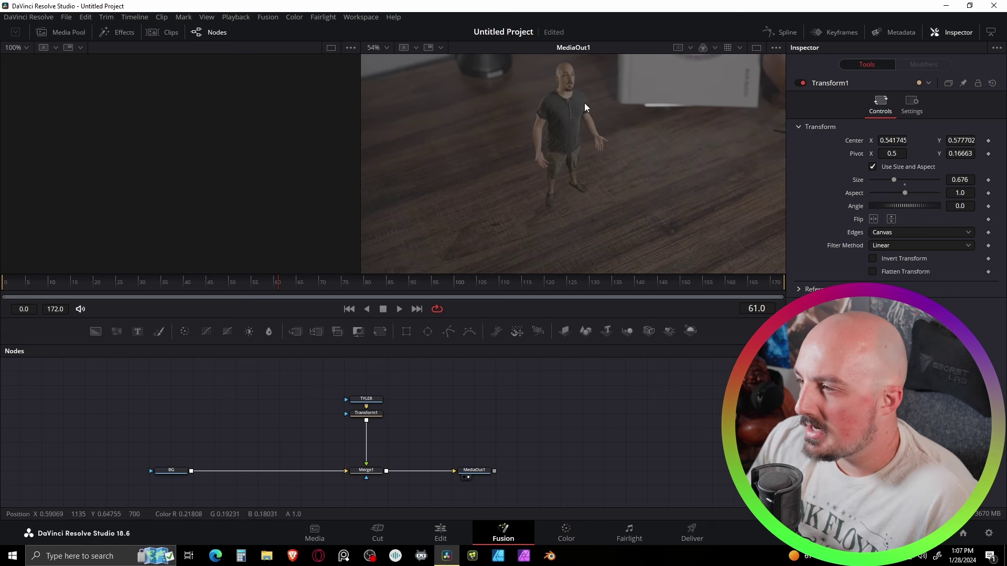
scroll(588, 94, "up", 1)
scroll(582, 111, "up", 1)
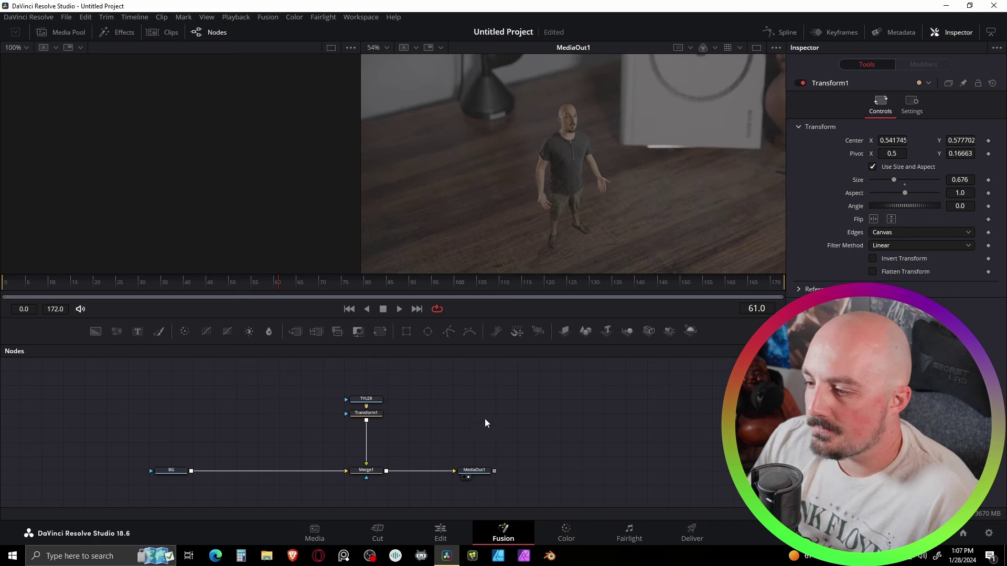
Duplicate the man's clip node with its Transform node and merge the copy over the BG node, before Merge1
left_click_drag(449, 372, 338, 426)
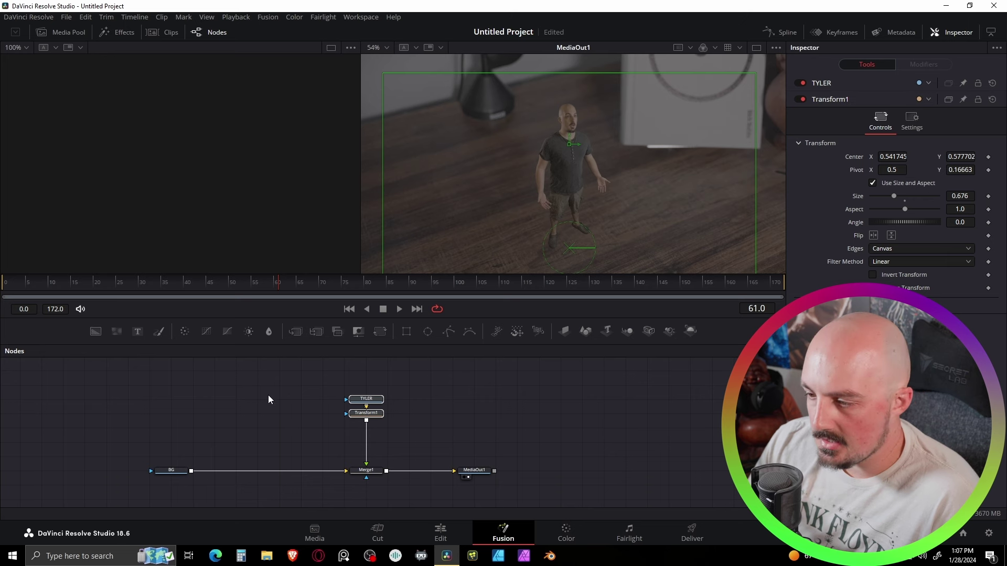
left_click(293, 415)
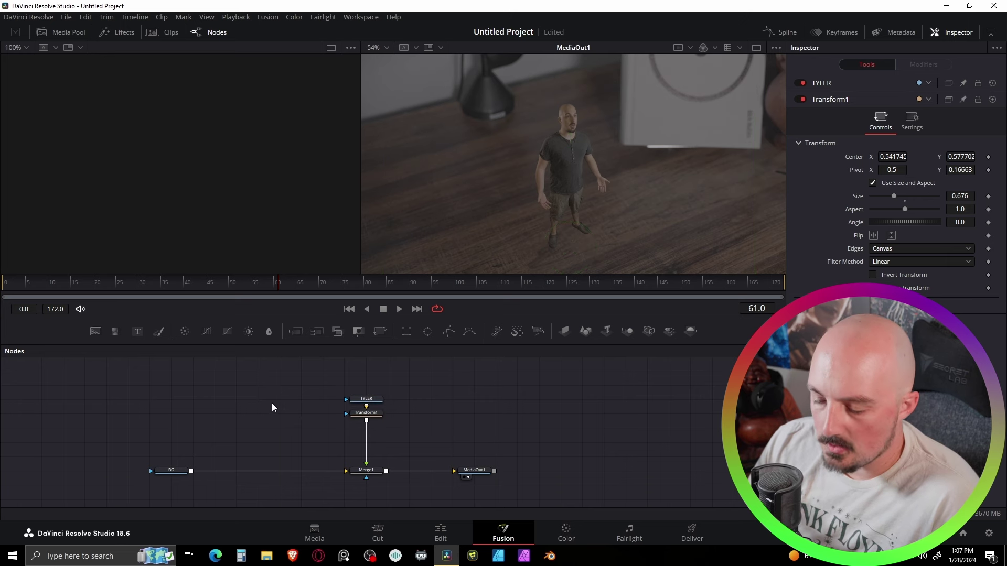
key("ctrl+v")
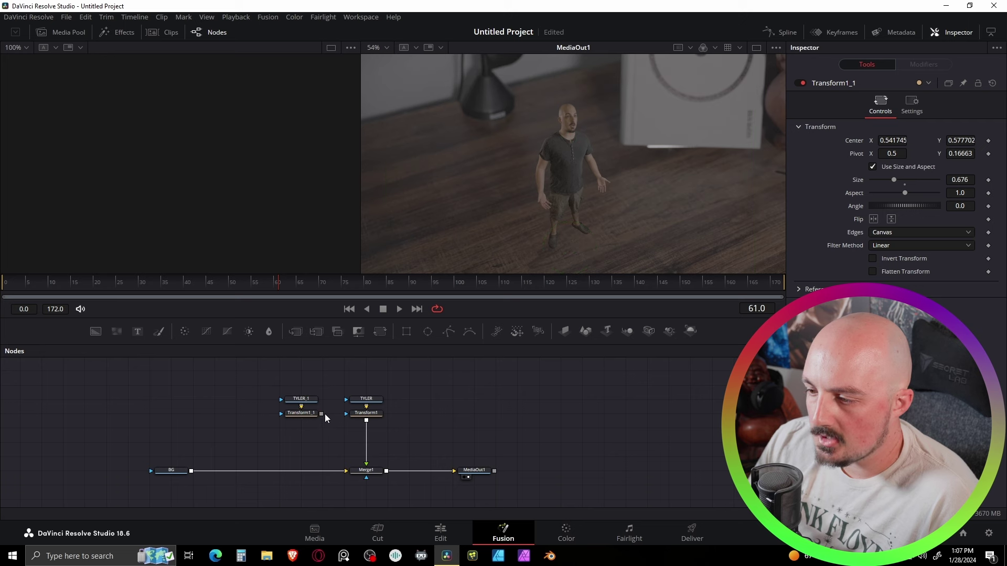
left_click_drag(320, 415, 191, 476)
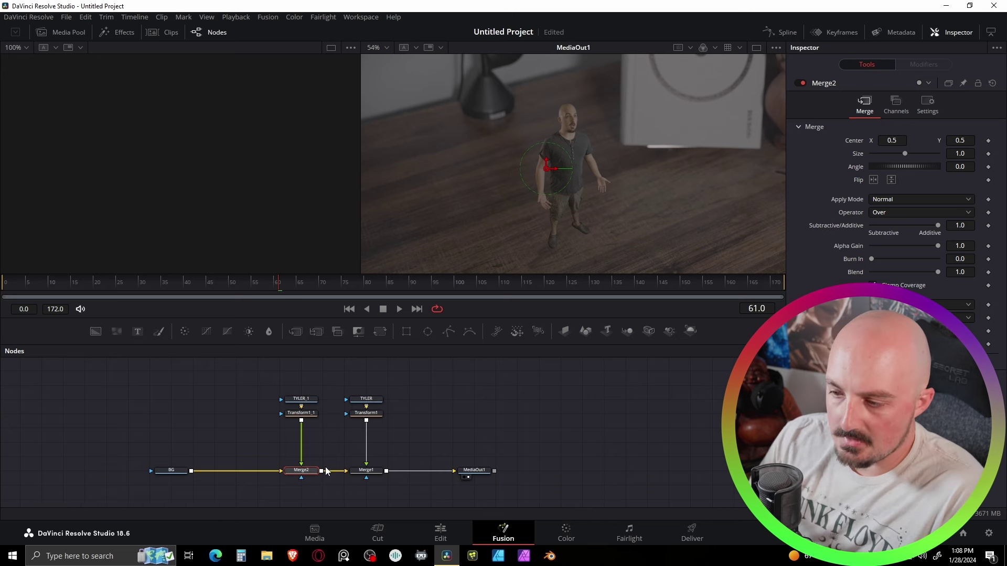
Rename the new merge node as SHDW_MRG and move the duplicated clip and Transform nodes higher above it
key("F2")
type("SHDW_MRG")
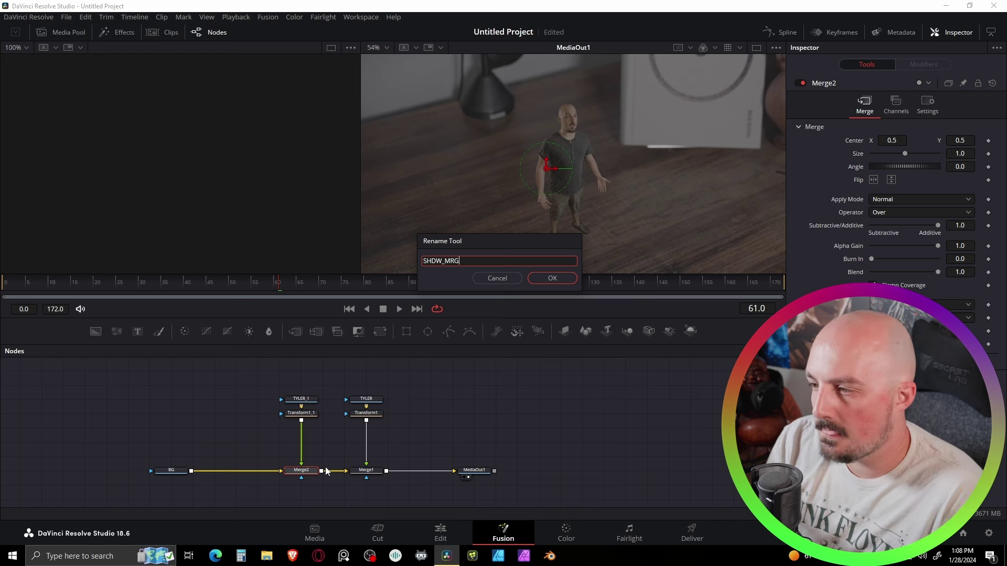
key("Return")
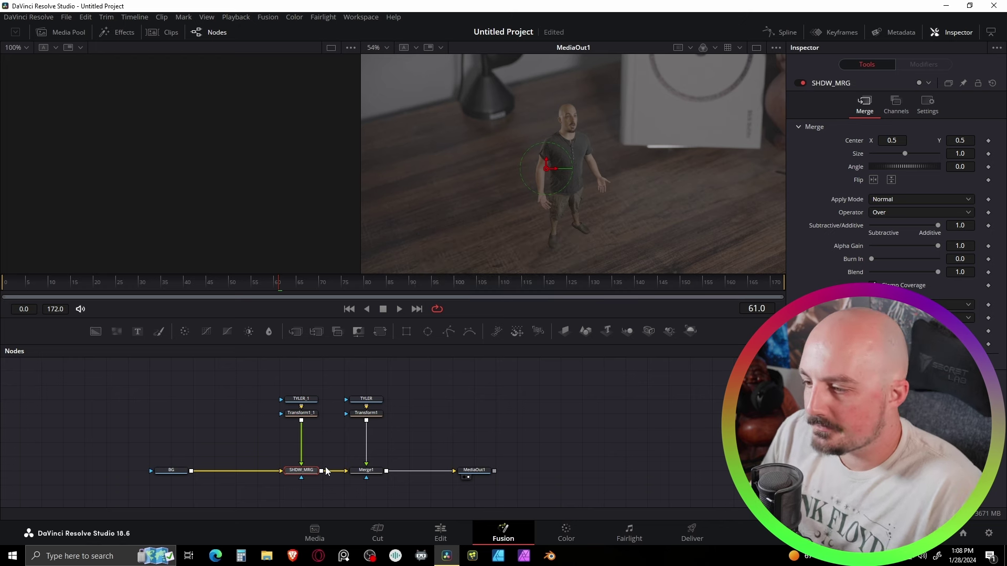
left_click_drag(250, 387, 312, 387)
left_click(416, 383)
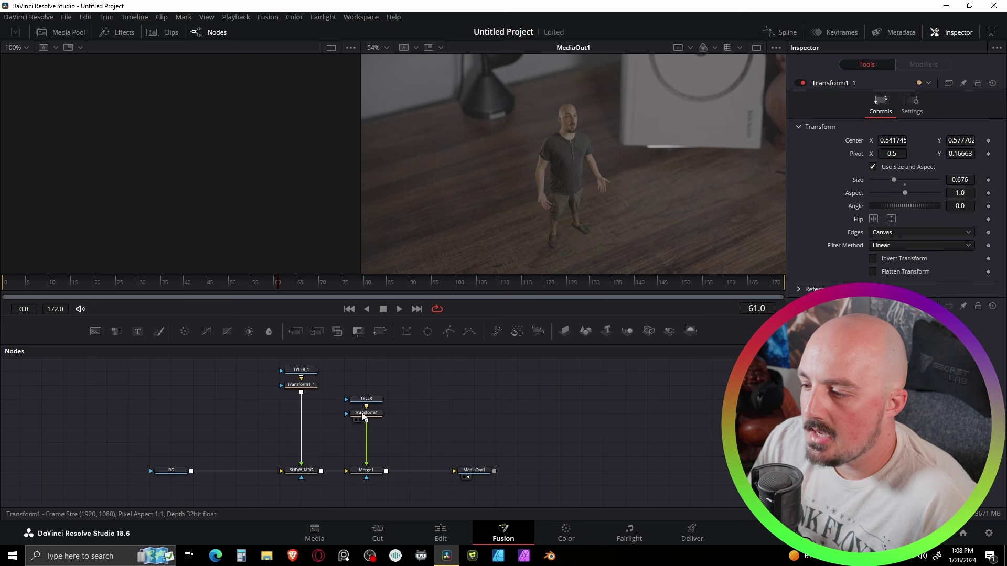
Disable Merge1 and add a Brightness/Contrast node after Transform1_1 in the shadow branch
left_click(367, 471)
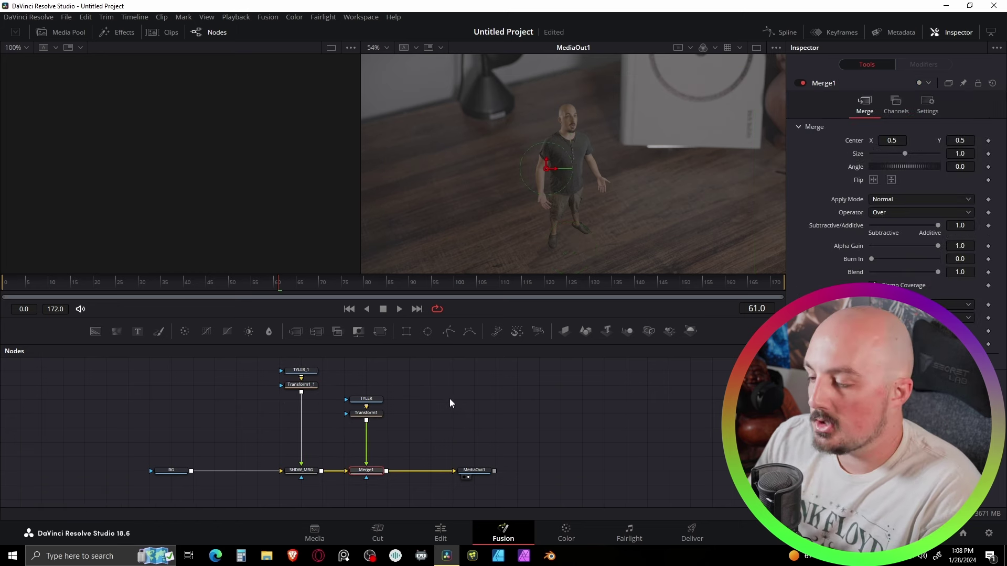
key("ctrl+p")
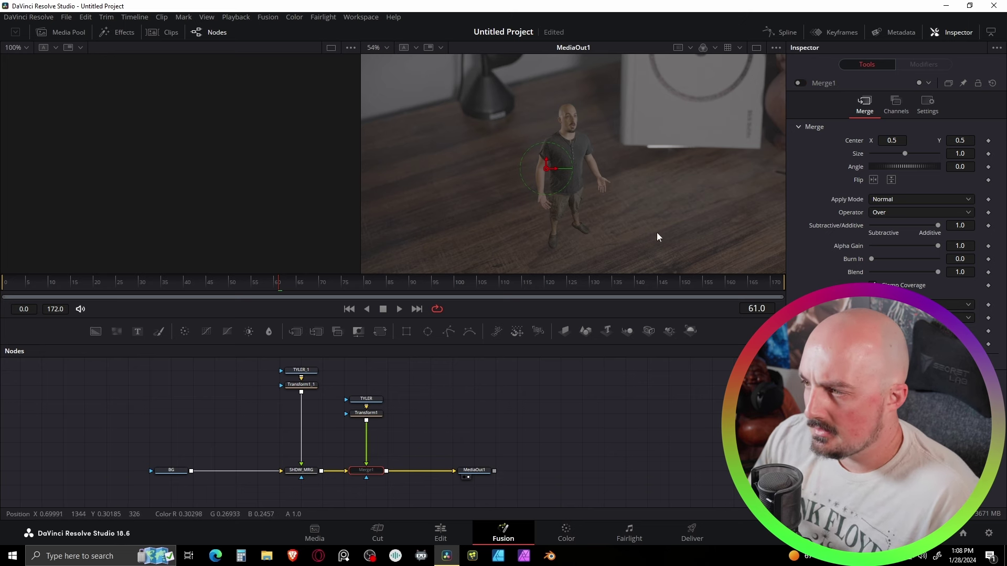
left_click(313, 385)
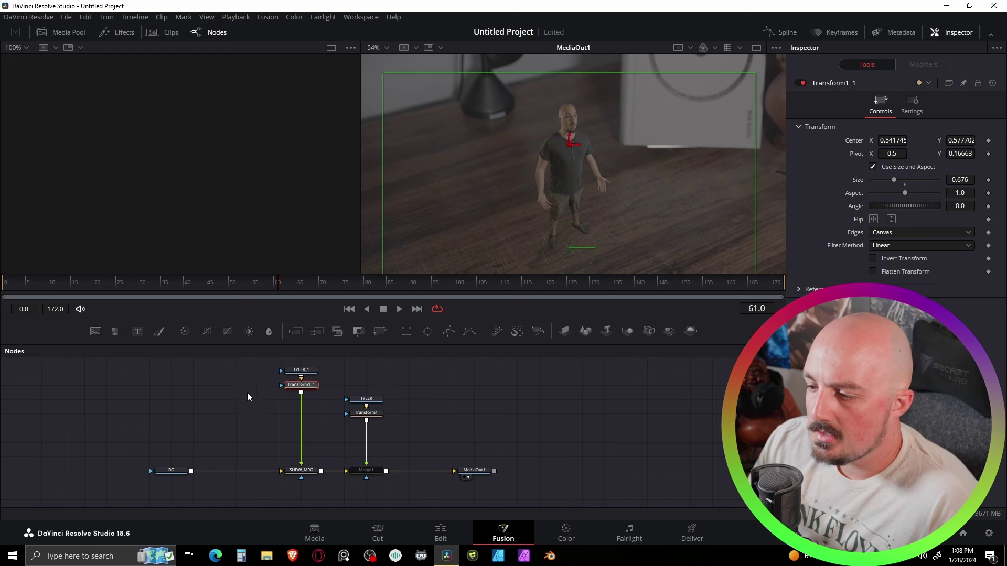
key("shift+space")
type("xf")
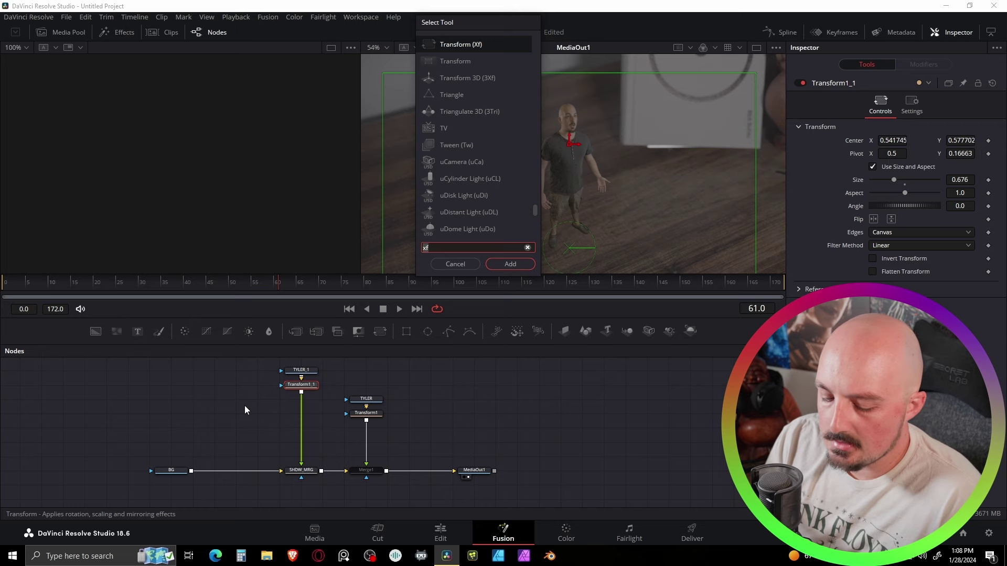
key("BackSpace")
key("BackSpace")
type("bc")
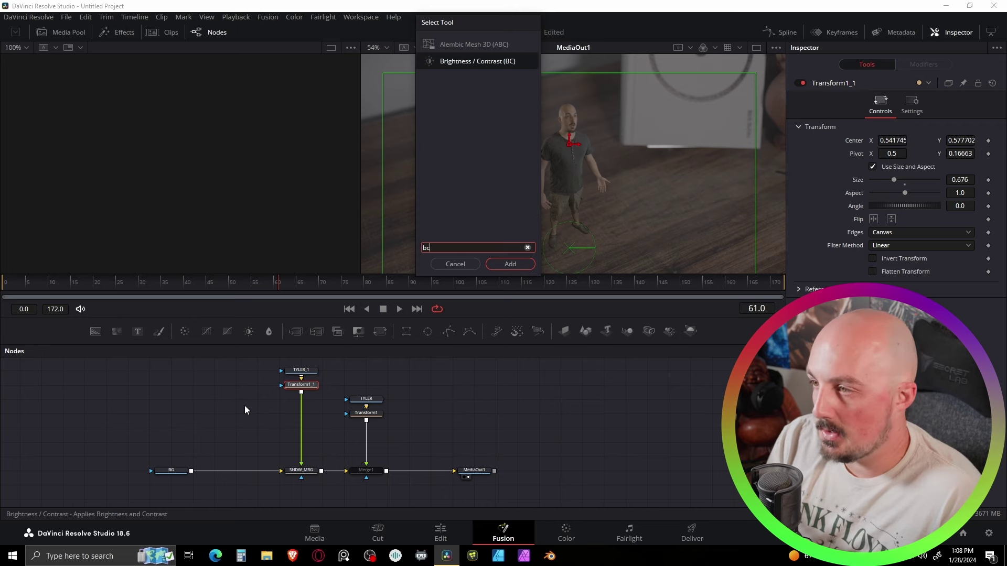
key("Return")
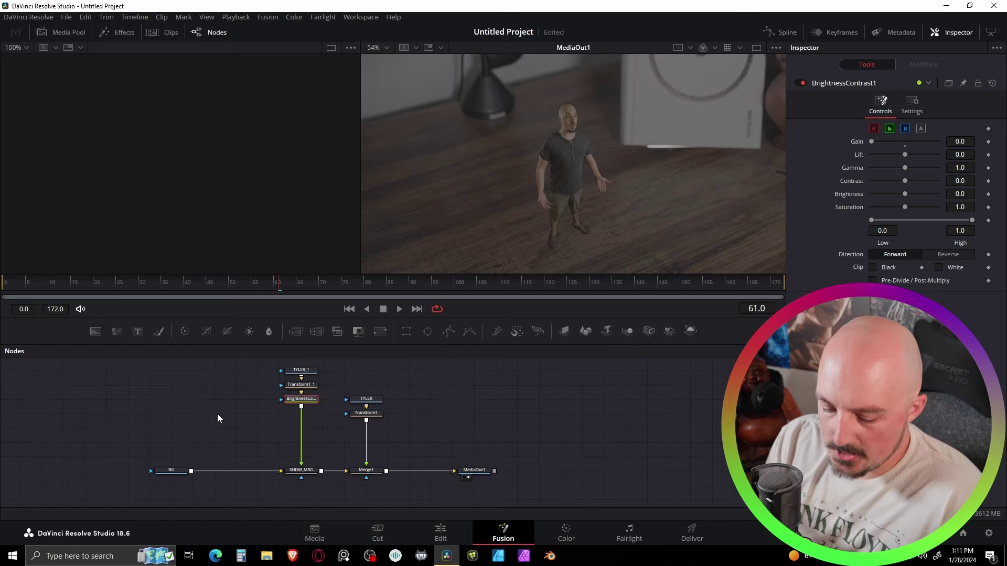
Add a DVE node after the Brightness/Contrast node in the shadow branch
key("shift+space")
type("dve")
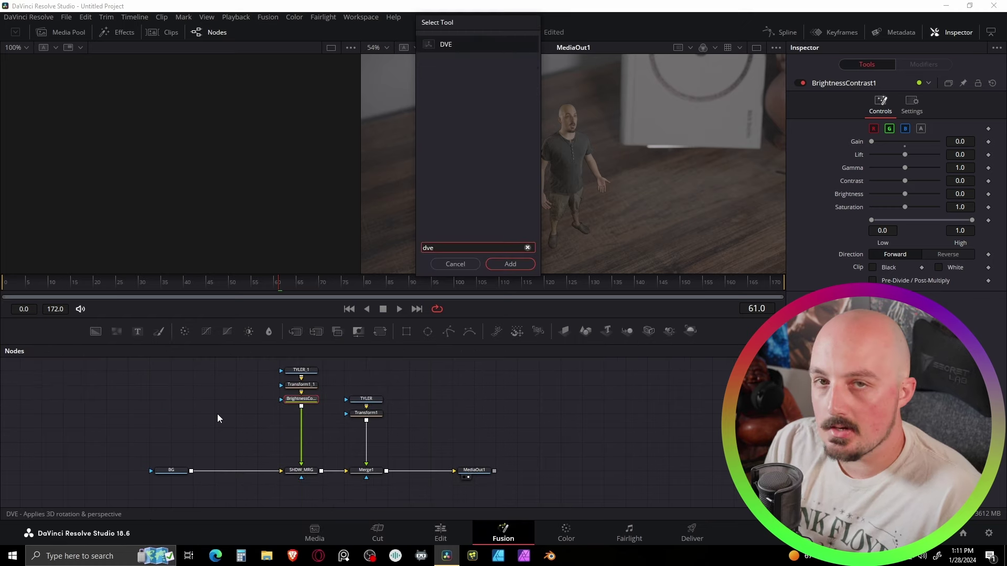
key("Return")
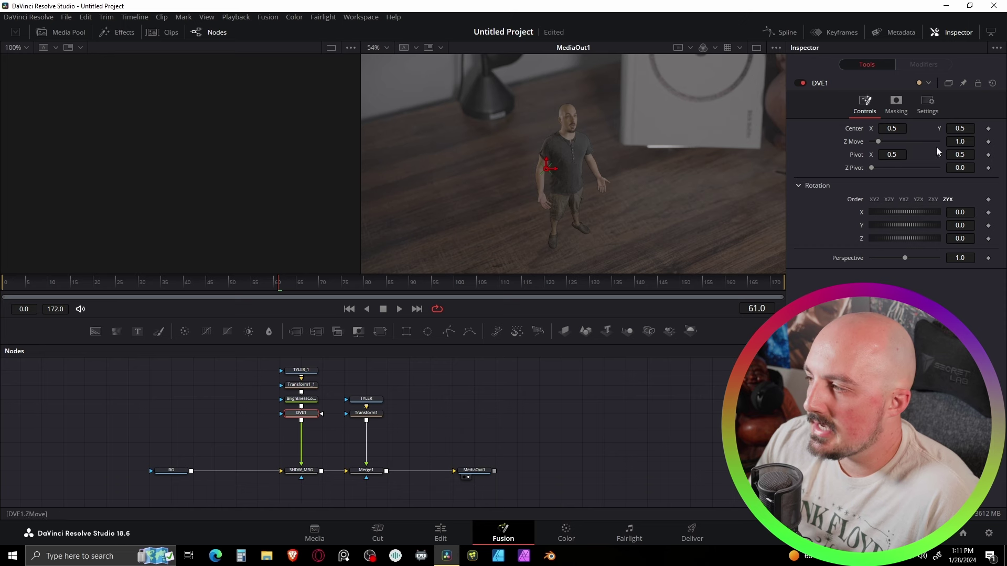
Move the DVE1 pivot to the man's feet, about X 0.514 and Y 0.243, and rotate the shadow about 28.3 on Z with a backward X tilt
mouse_move(891, 155)
left_mouse_down()
mouse_move(943, 159)
mouse_move(860, 157)
left_mouse_up()
left_click_drag(552, 180, 556, 242)
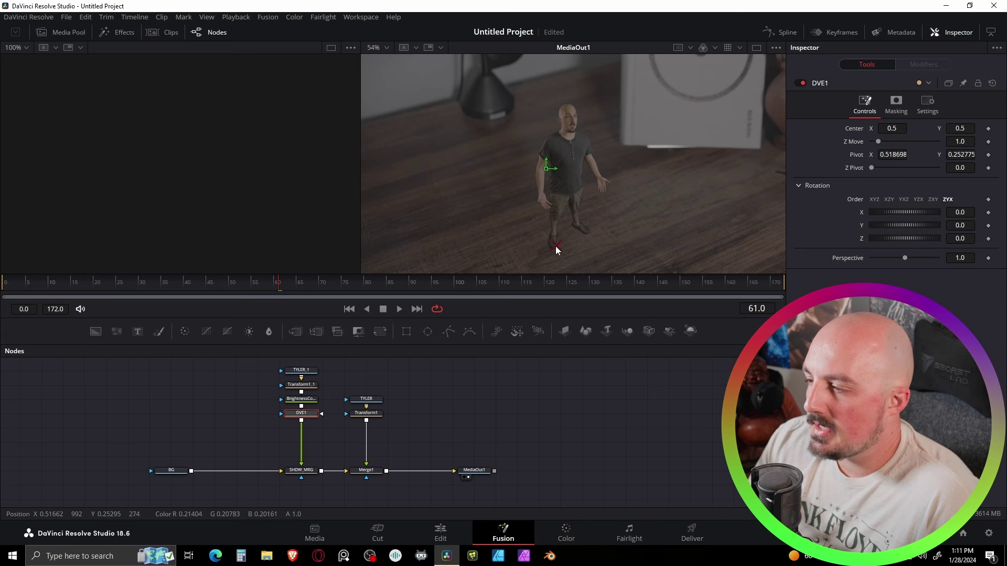
left_click_drag(554, 251, 553, 249)
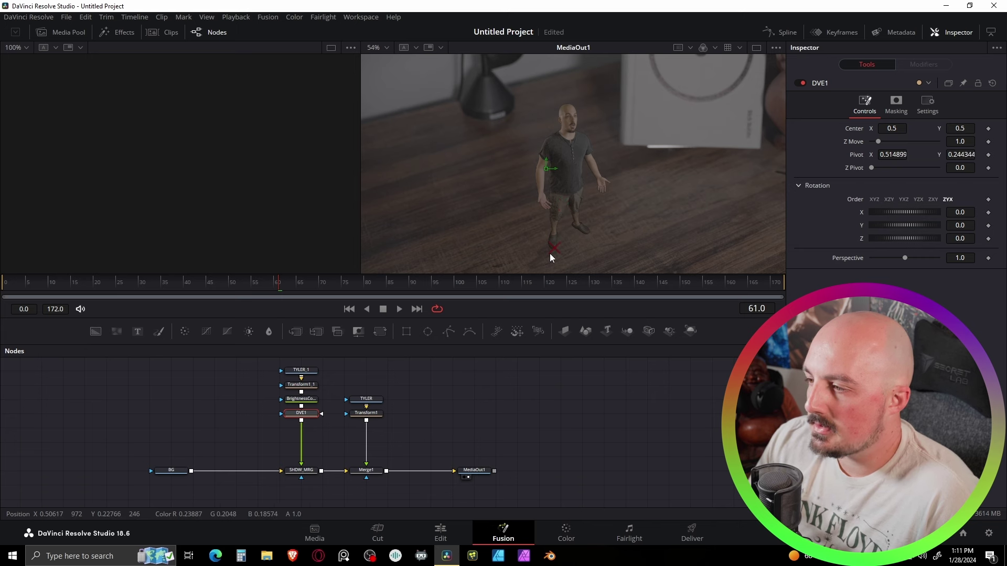
left_click_drag(552, 251, 554, 247)
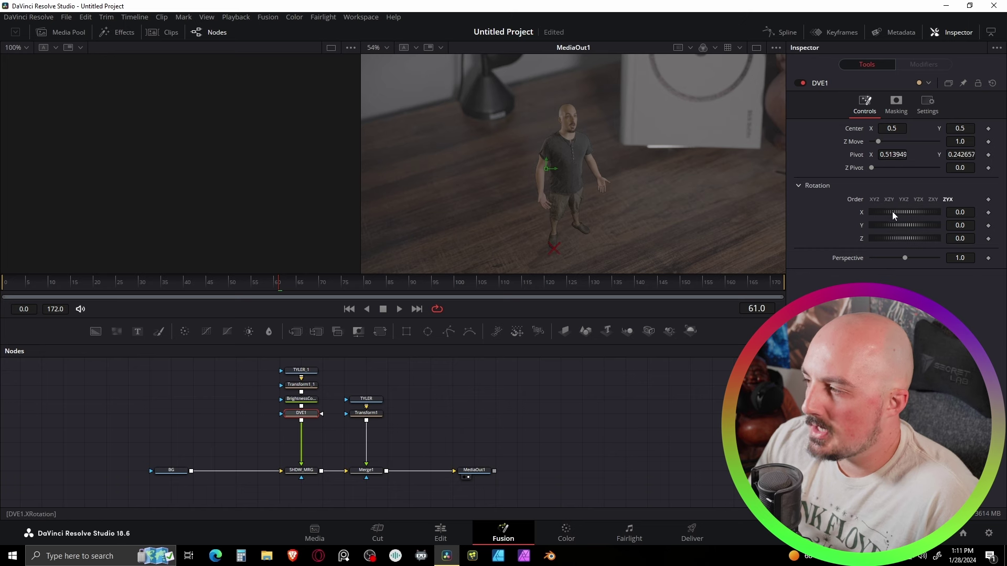
left_click_drag(961, 238, 998, 239)
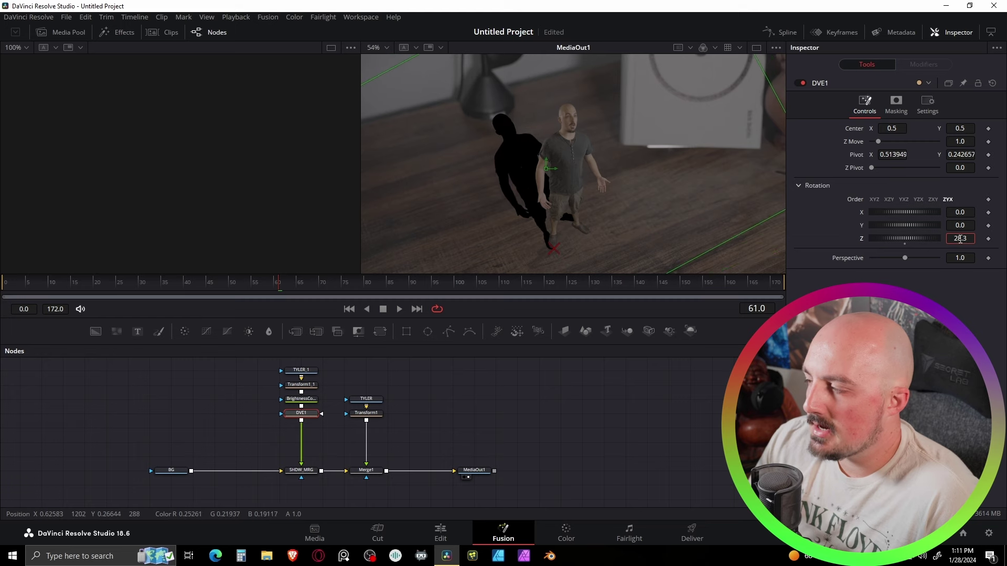
left_click_drag(958, 212, 908, 212)
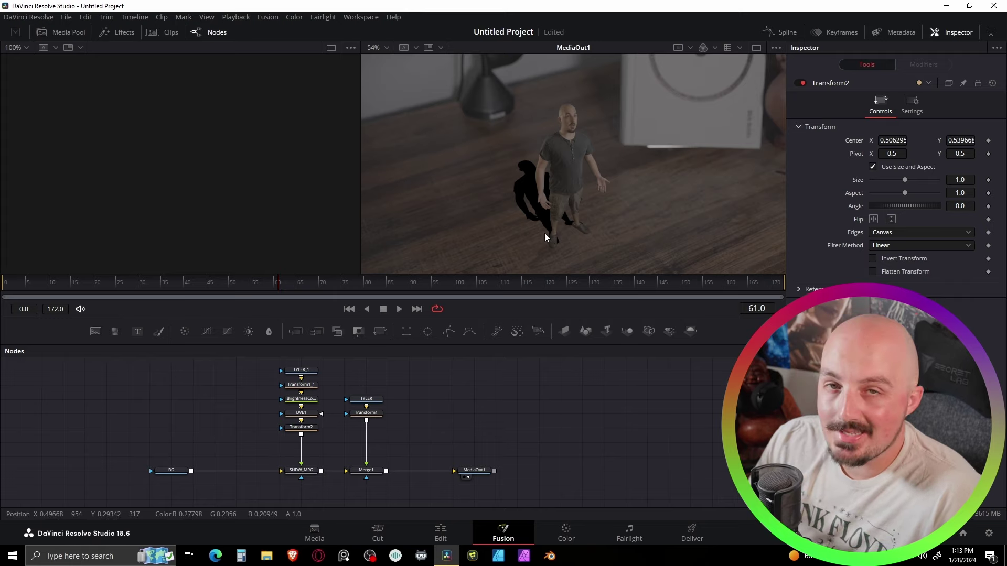
Add a Blur node after Transform2 in the shadow branch and set its blur size to 11.0
left_click(307, 434)
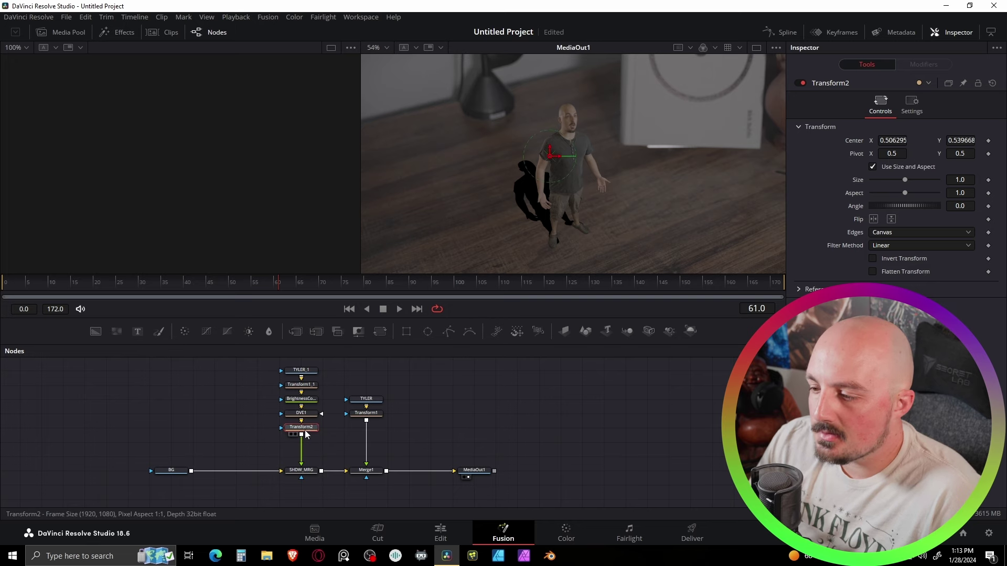
key("shift+space")
type("blur")
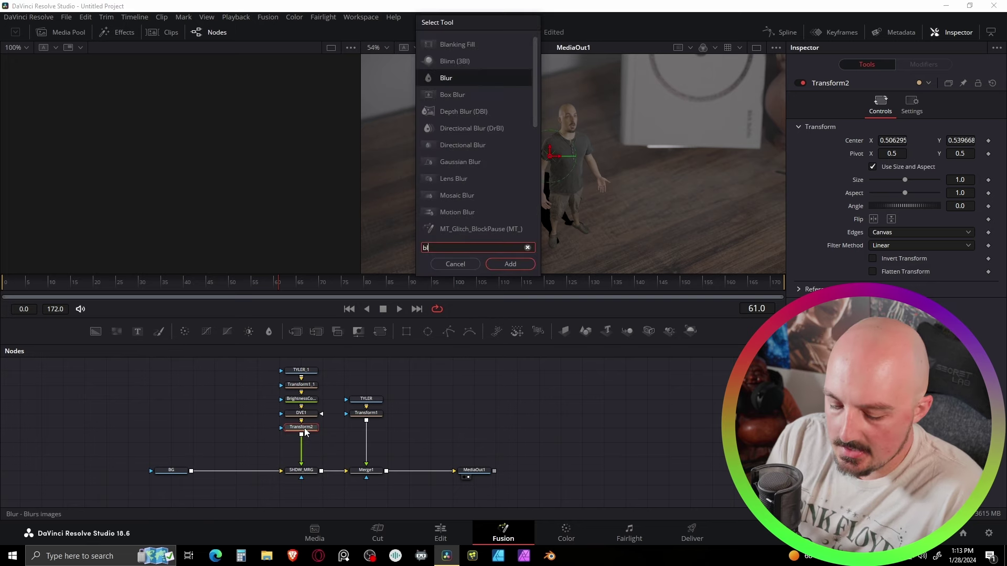
key("Return")
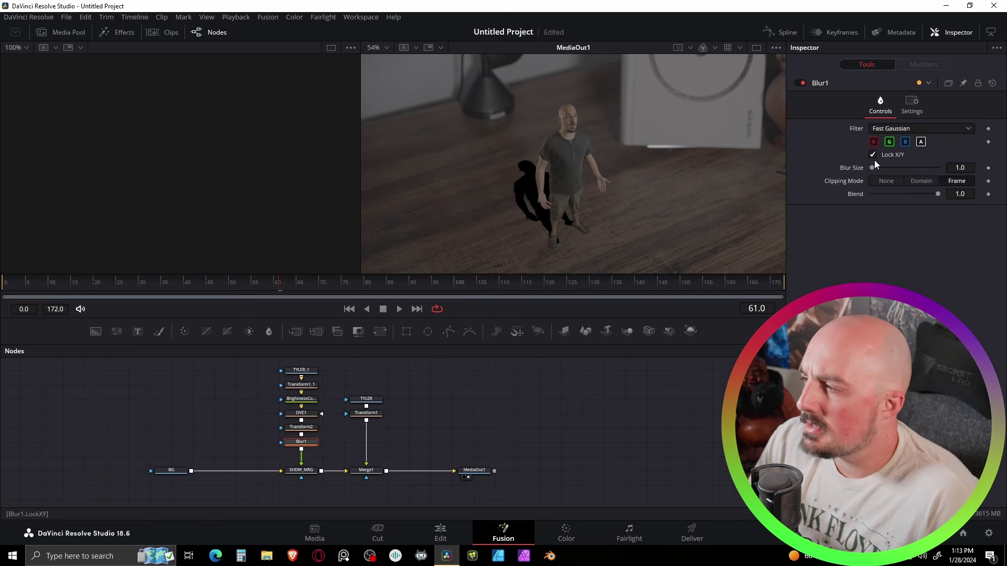
left_click_drag(873, 168, 879, 172)
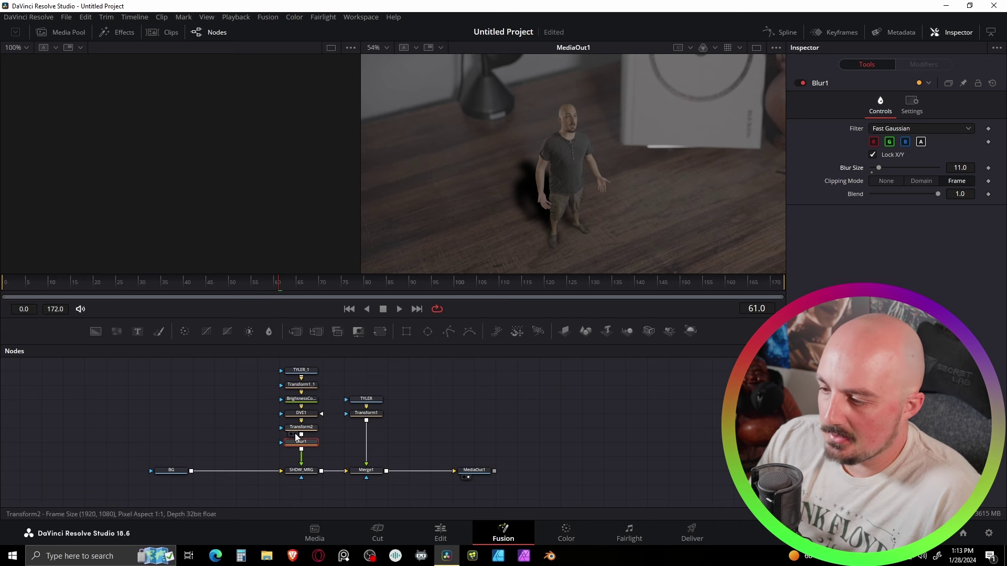
Try a different X rotation for the shadow in DVE1 and undo it
left_click(311, 414)
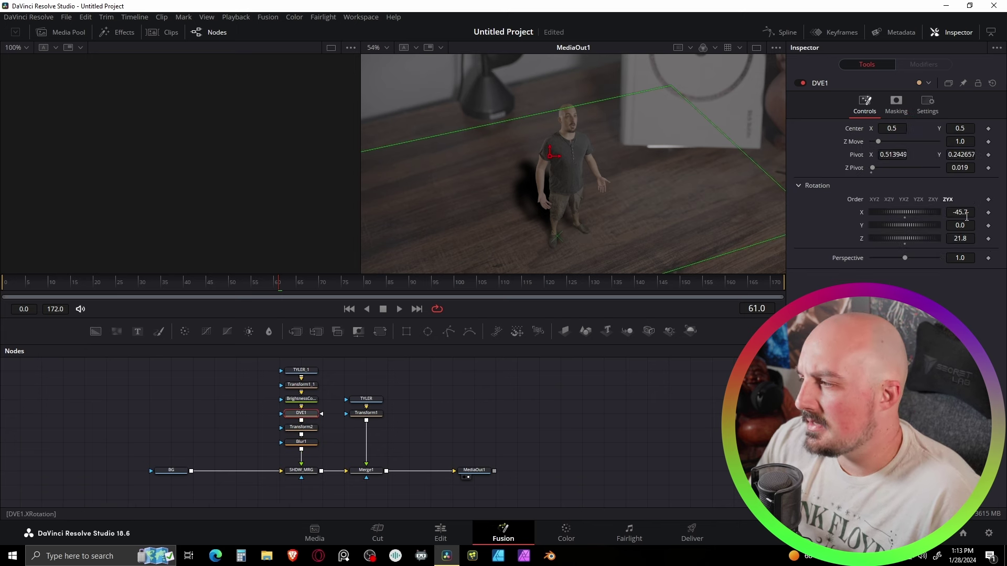
left_click_drag(965, 213, 934, 239)
key("ctrl+z")
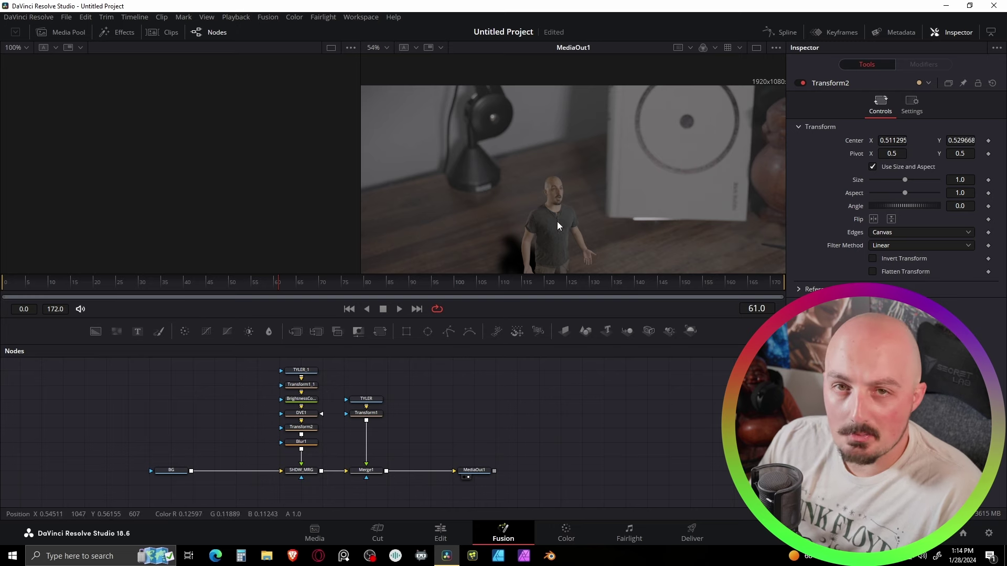
Lower the overall Blend of the SHDW_MRG node to 0.404 to soften the shadow's opacity
mouse_move(557, 221)
left_mouse_down()
mouse_move(574, 141)
mouse_move(565, 236)
left_mouse_up()
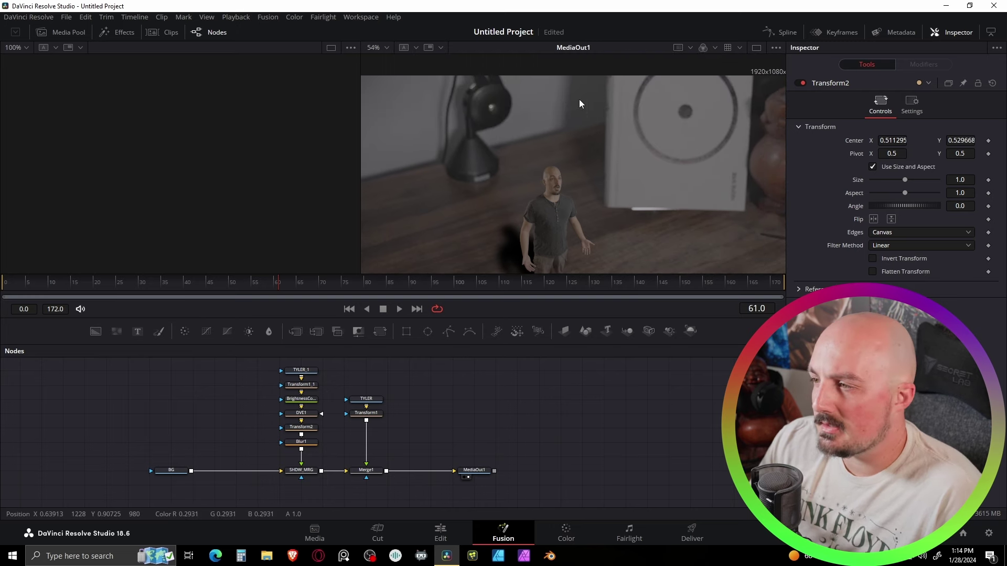
left_click_drag(500, 238, 517, 148)
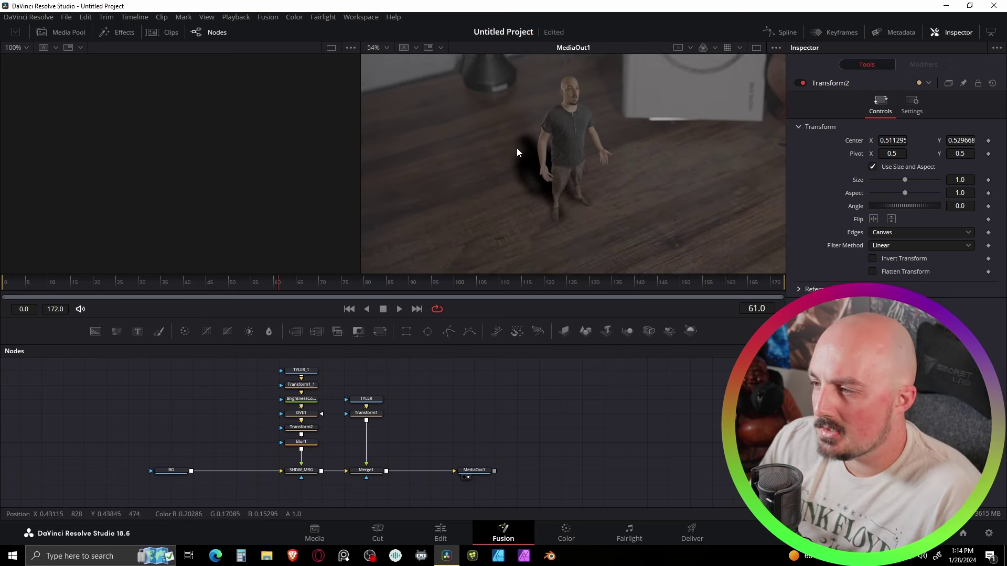
left_click(313, 471)
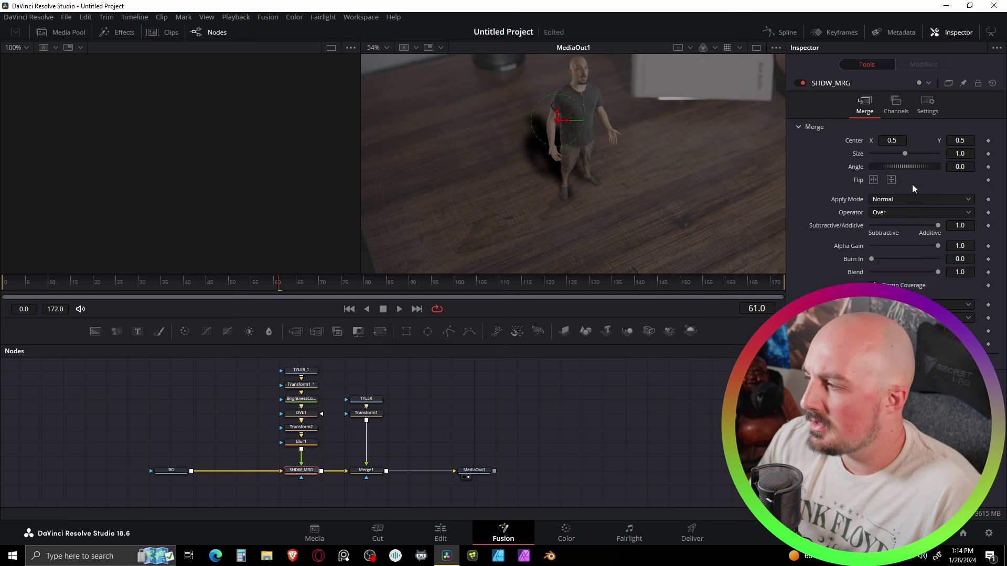
left_click(927, 105)
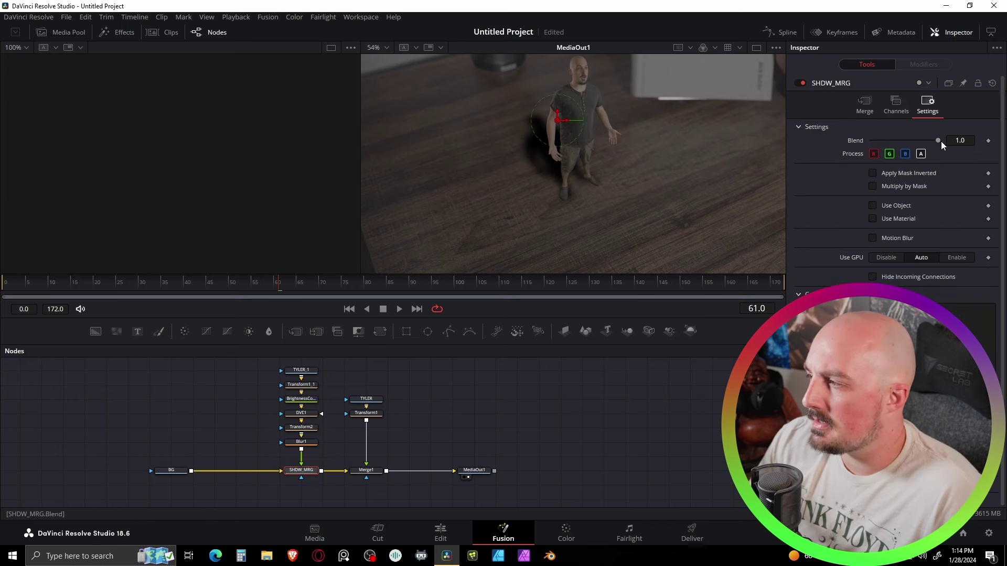
left_click_drag(936, 139, 898, 141)
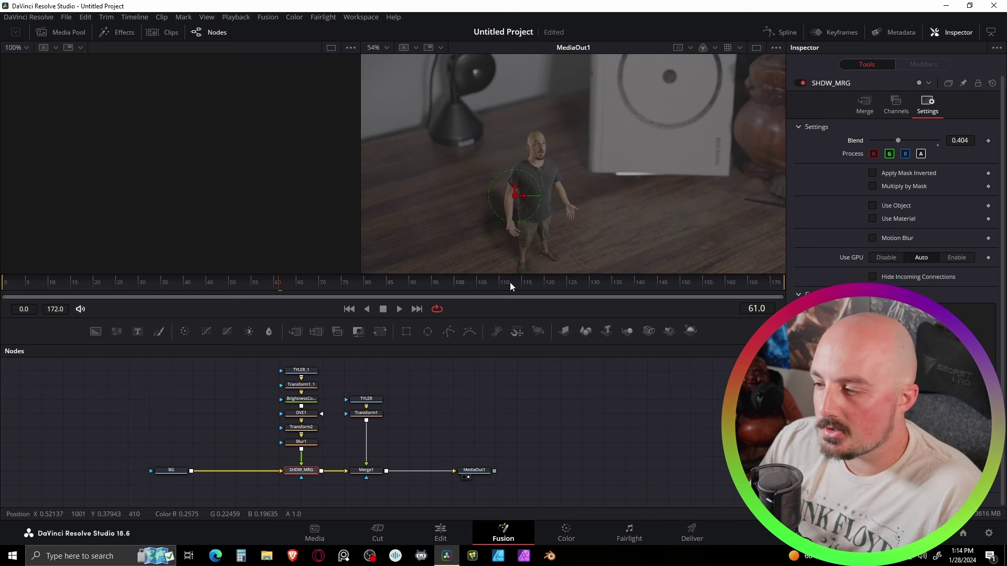
Scrub through the clip up to frame 159 and back to examine how the shadow follows the man's movement
left_click_drag(590, 205, 600, 175)
left_click_drag(341, 288, 645, 276)
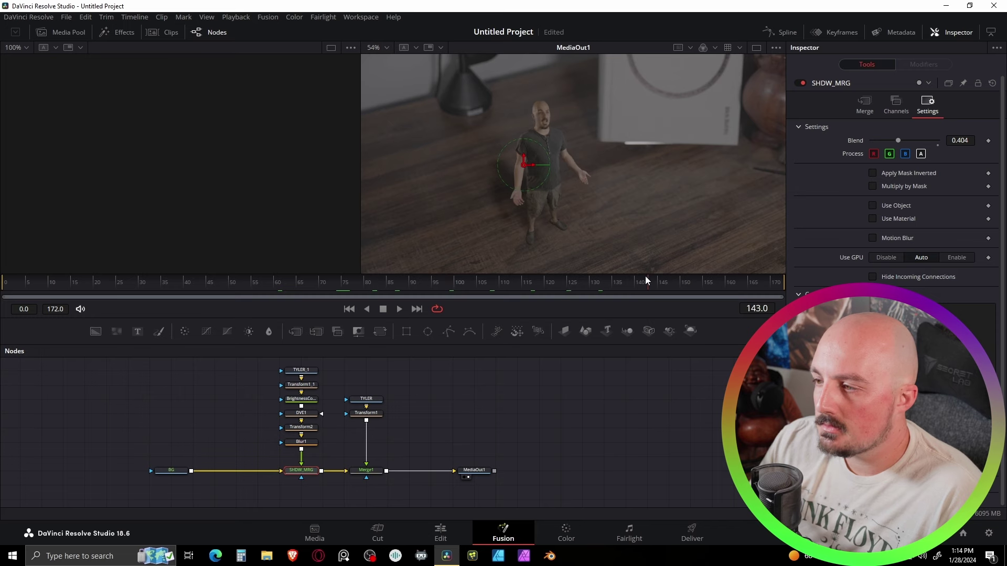
left_click(713, 285)
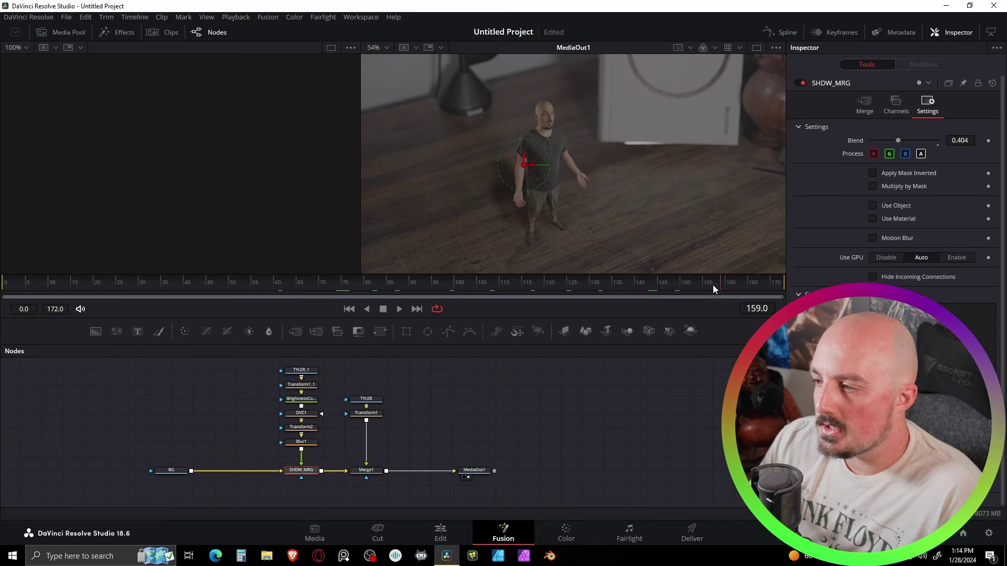
left_click_drag(712, 285, 586, 289)
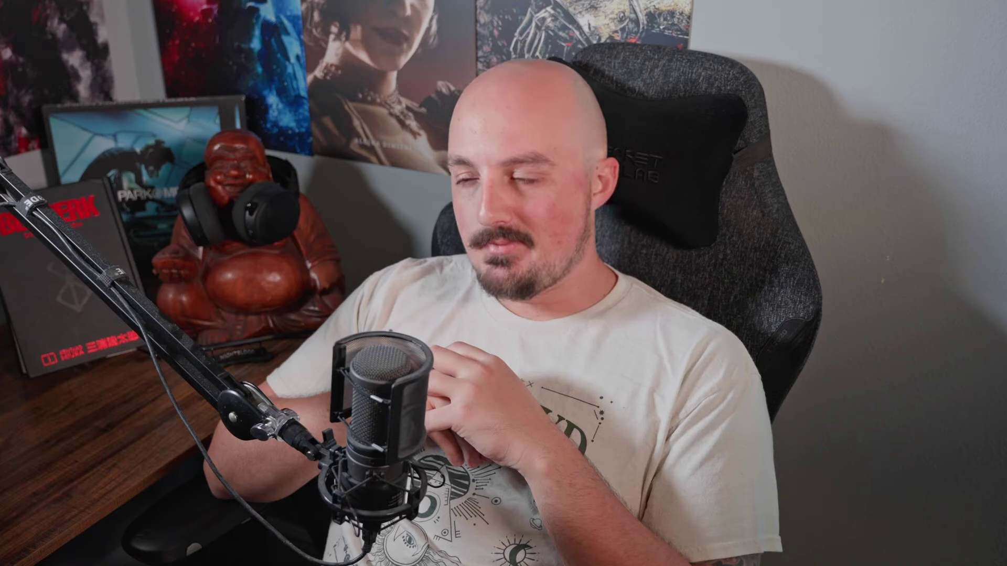